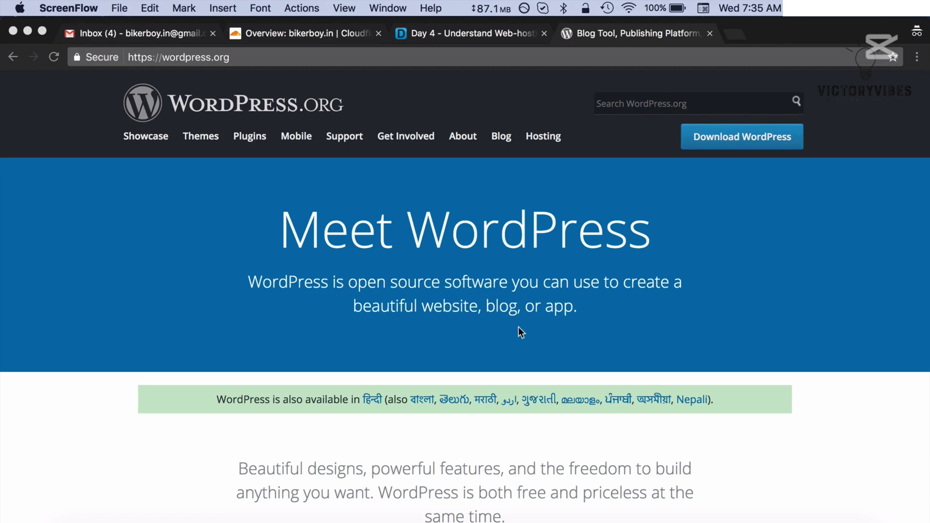
- From the Day 4 web-hosting lesson, open the BlueHost discount link in a new tab
{"action": "left_click", "coordinate": [470, 31]}
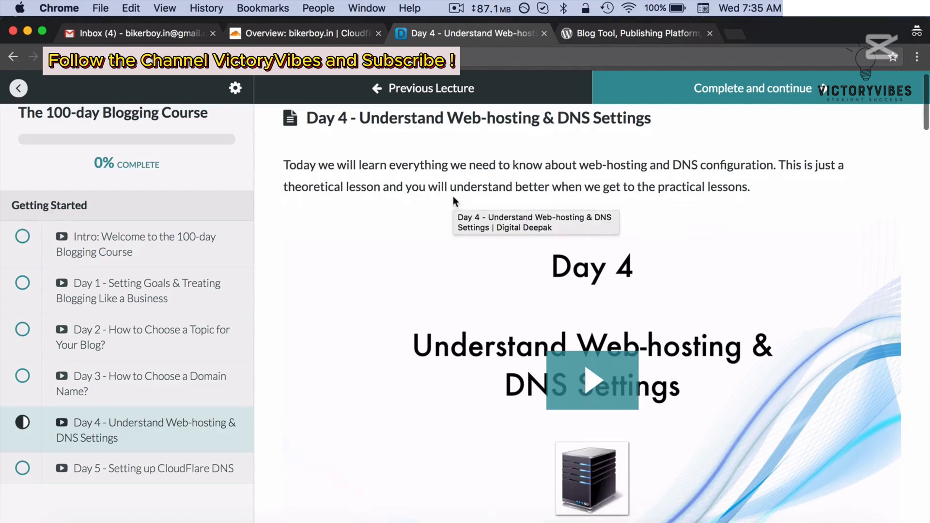
{"action": "scroll", "coordinate": [453, 198], "scroll_direction": "down", "scroll_amount": 5}
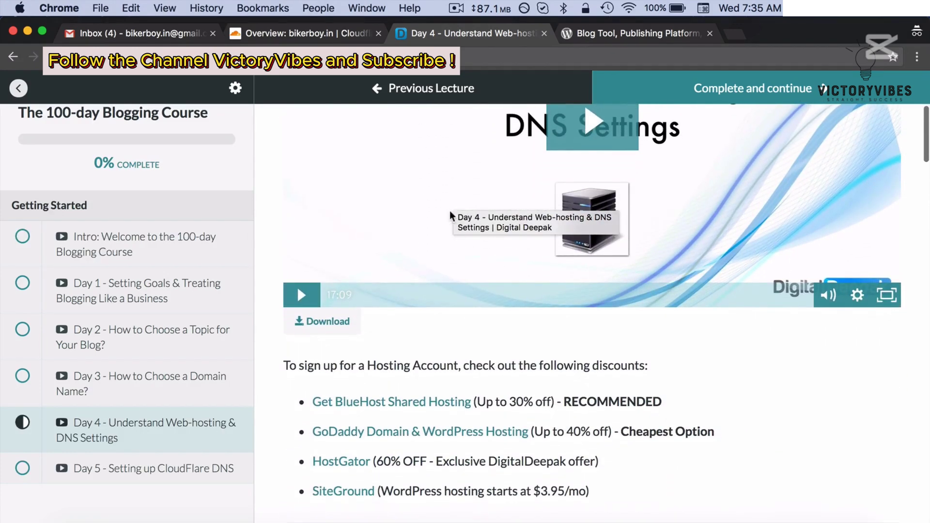
{"action": "scroll", "coordinate": [420, 387], "scroll_direction": "down", "scroll_amount": 3}
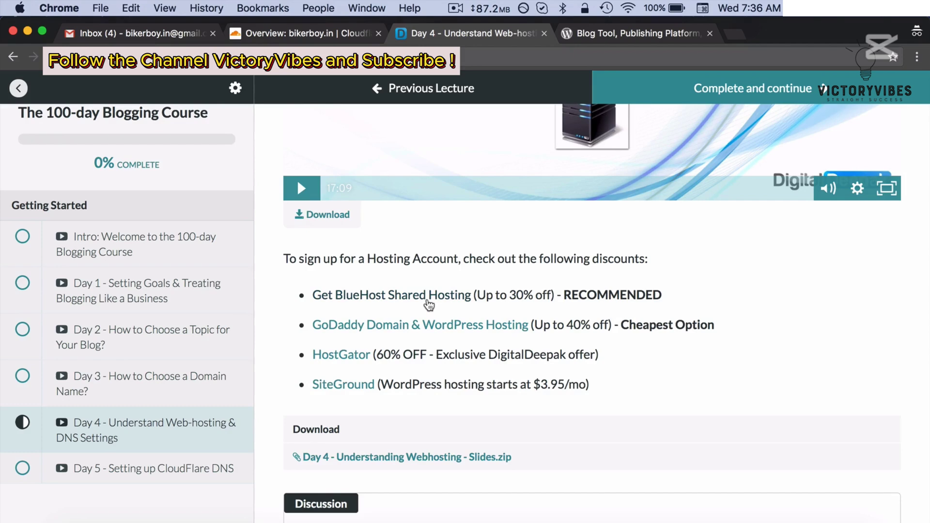
{"action": "right_click", "coordinate": [429, 304]}
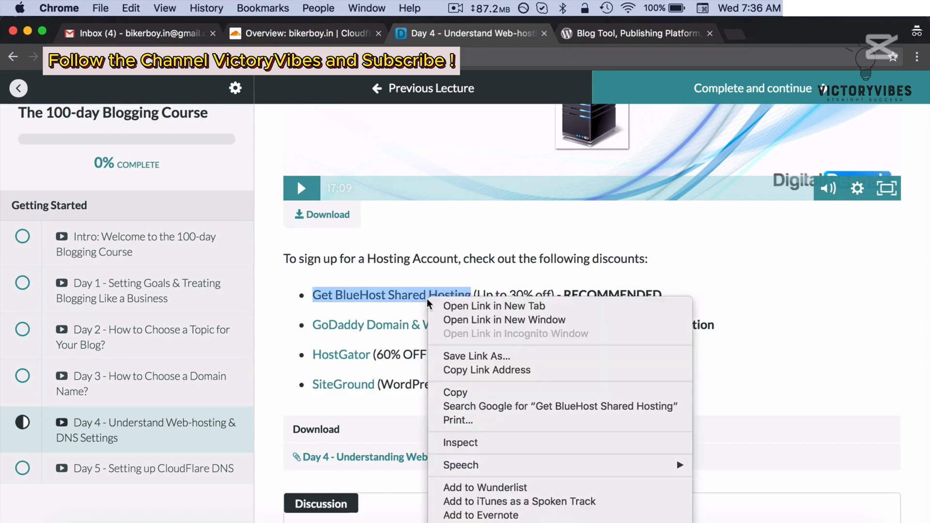
{"action": "left_click", "coordinate": [451, 305]}
- Open the GoDaddy, HostGator and SiteGround discount links in new tabs as well
{"action": "right_click", "coordinate": [388, 333]}
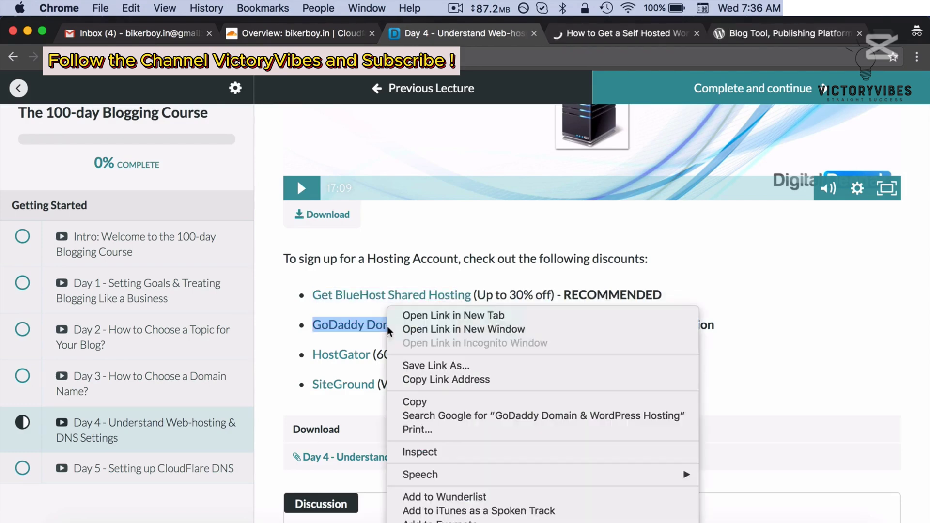
{"action": "left_click", "coordinate": [443, 316]}
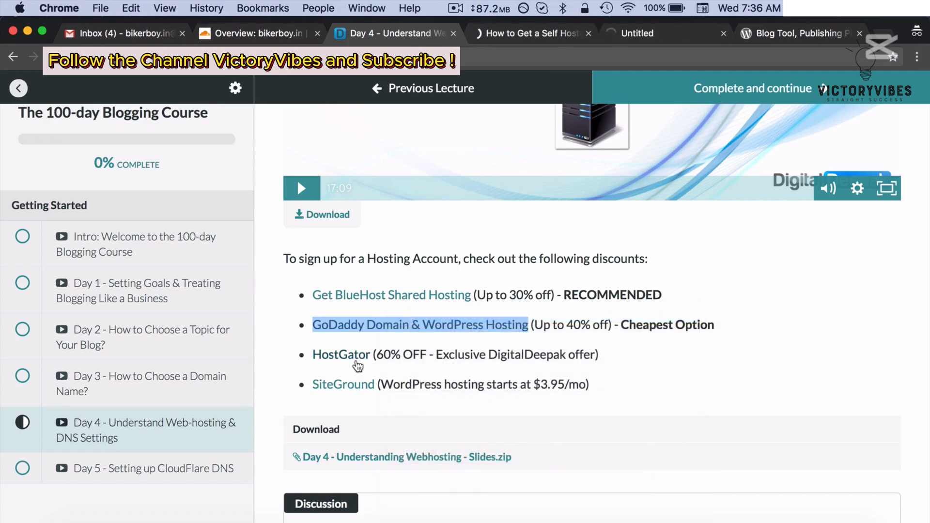
{"action": "right_click", "coordinate": [358, 367]}
{"action": "left_click", "coordinate": [388, 316]}
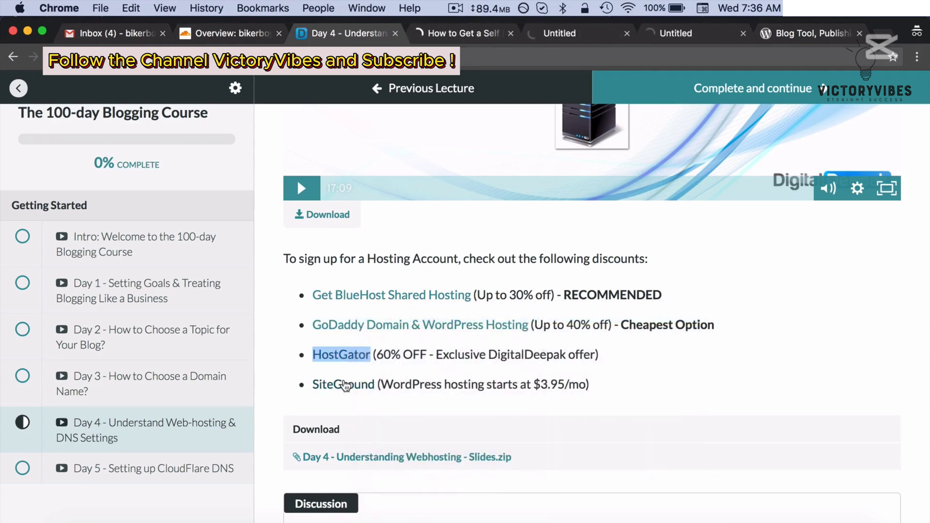
{"action": "right_click", "coordinate": [343, 384]}
{"action": "left_click", "coordinate": [378, 316]}
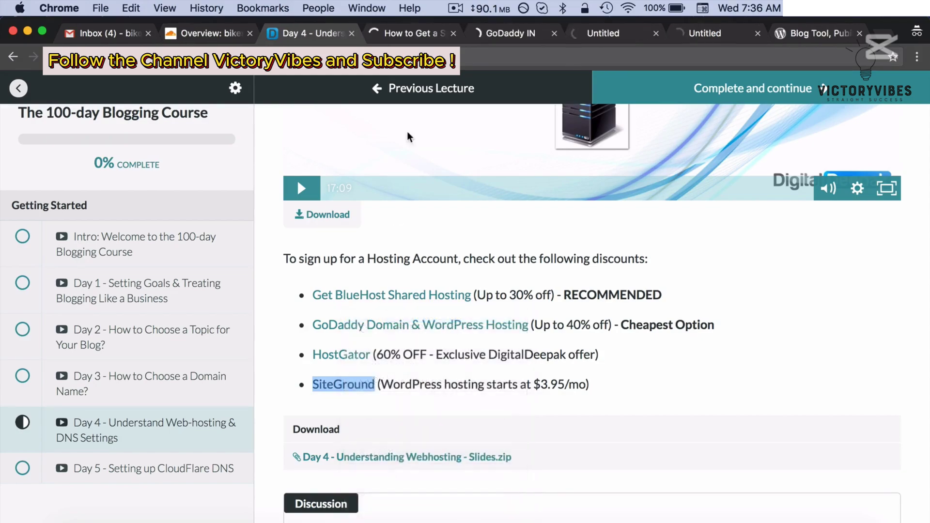
{"action": "left_click", "coordinate": [397, 35]}
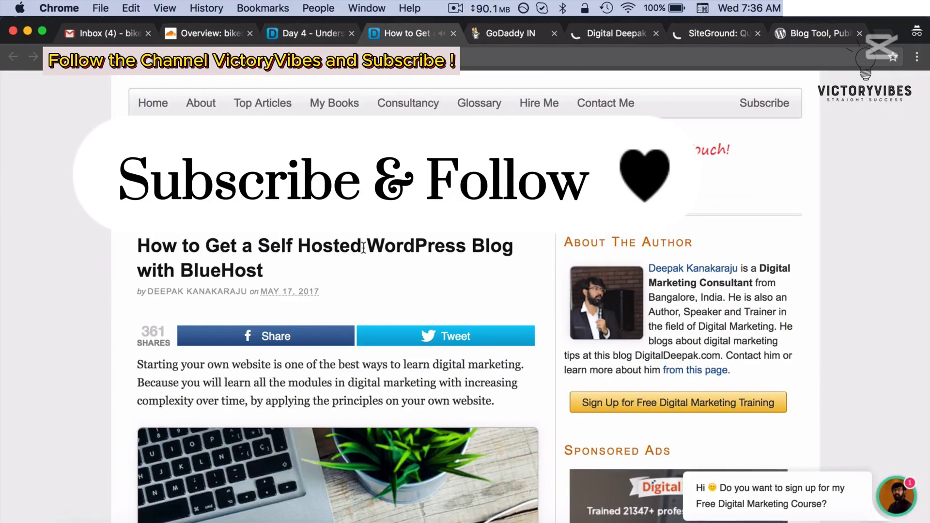
- Follow the article's BlueHost banner to Bluehost's homepage and close the 'How to Get a Self Hosted' tab
{"action": "scroll", "coordinate": [363, 245], "scroll_direction": "down", "scroll_amount": 10}
{"action": "scroll", "coordinate": [365, 252], "scroll_direction": "down", "scroll_amount": 5}
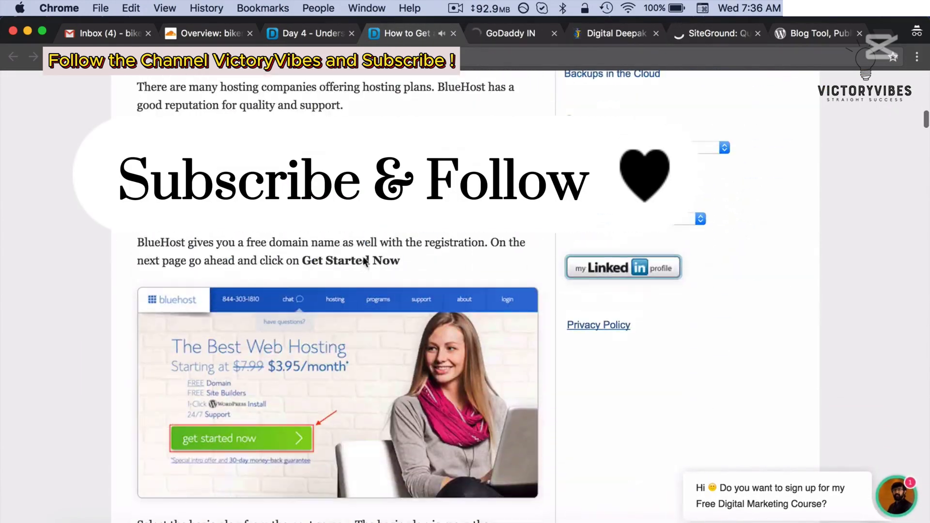
{"action": "left_click", "coordinate": [380, 210]}
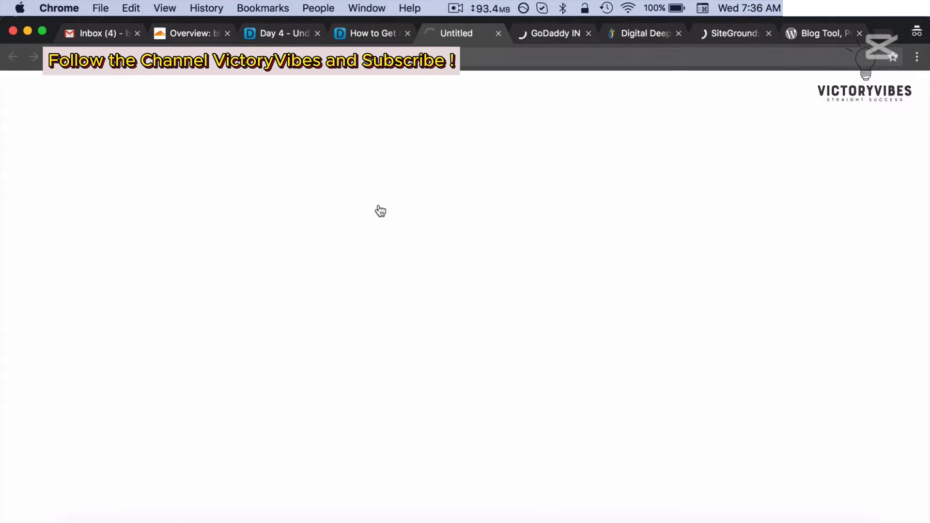
{"action": "left_click", "coordinate": [376, 35]}
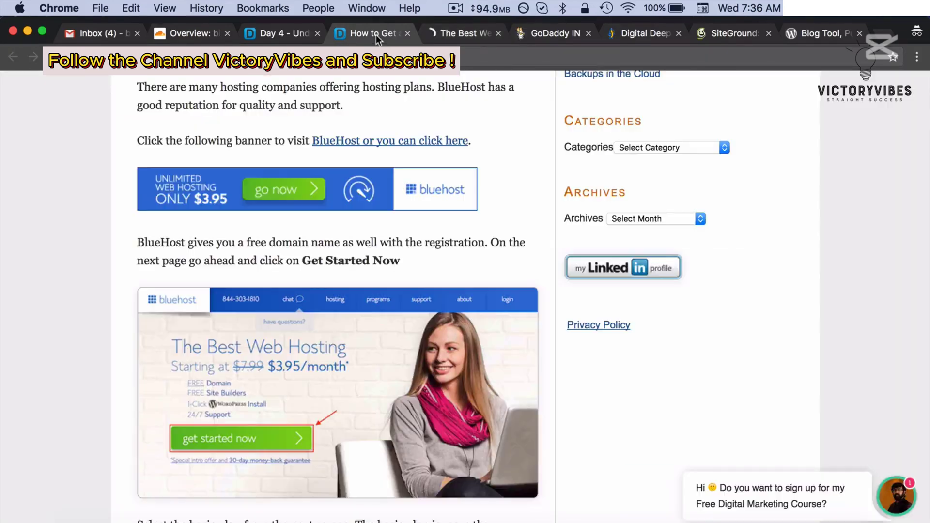
{"action": "left_click", "coordinate": [408, 33]}
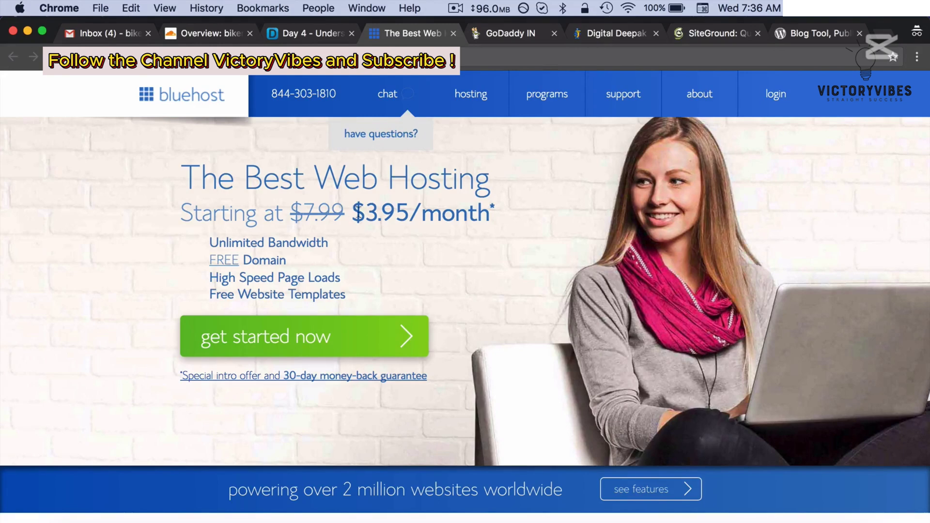
- Start the Bluehost sign-up and select the basic hosting plan
{"action": "left_click_drag", "start_coordinate": [352, 213], "coordinate": [395, 216]}
{"action": "left_click", "coordinate": [379, 234]}
{"action": "left_click", "coordinate": [346, 335]}
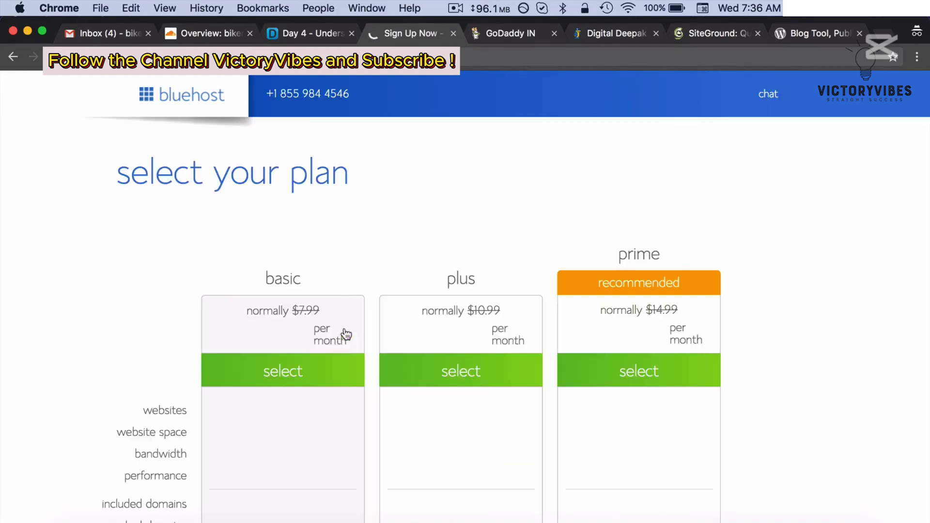
{"action": "scroll", "coordinate": [346, 335], "scroll_direction": "down", "scroll_amount": 5}
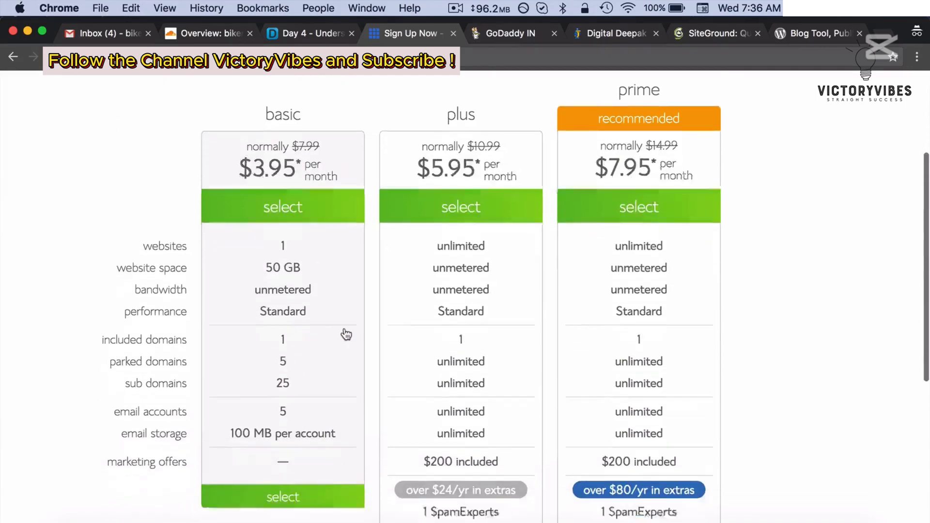
{"action": "scroll", "coordinate": [347, 334], "scroll_direction": "down", "scroll_amount": 3}
{"action": "left_click", "coordinate": [292, 406]}
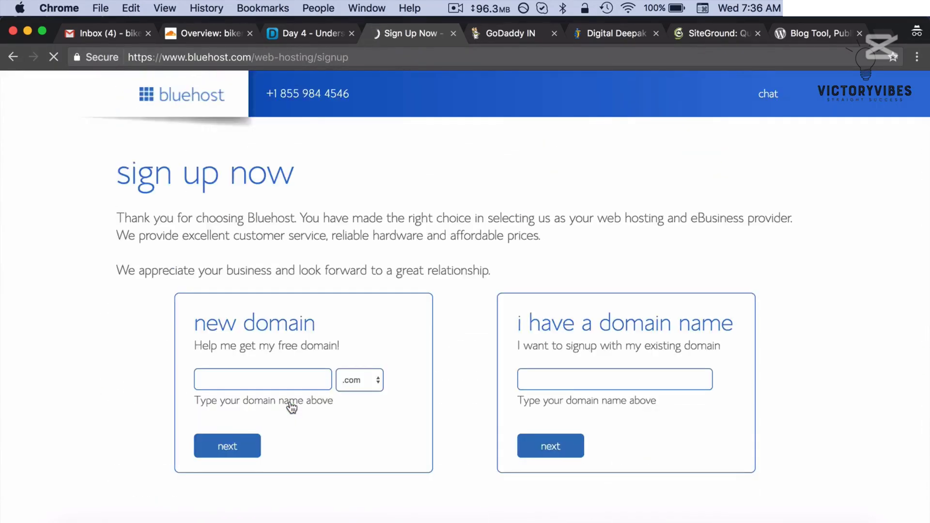
- Enter the existing domain bikerboy.in and continue to account creation
{"action": "left_click", "coordinate": [520, 382]}
{"action": "type", "text": "bikerbo"}
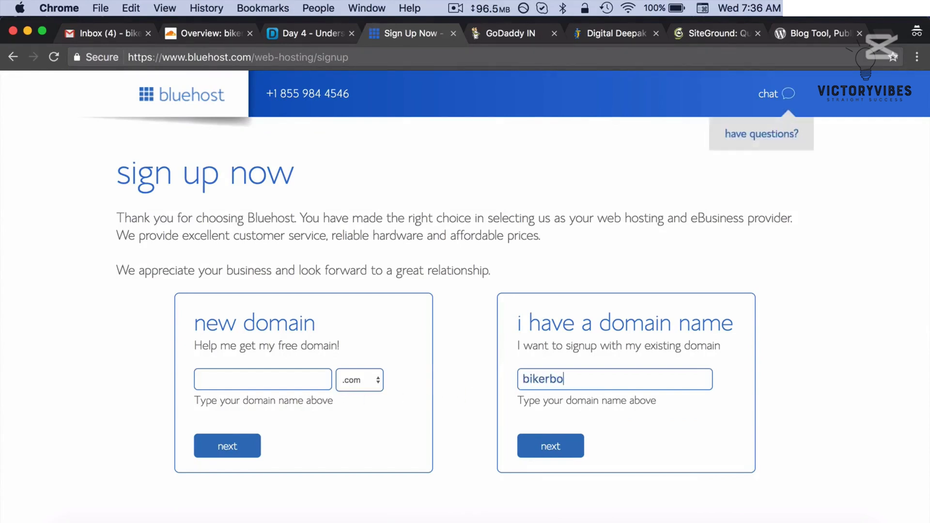
{"action": "type", "text": "y.in"}
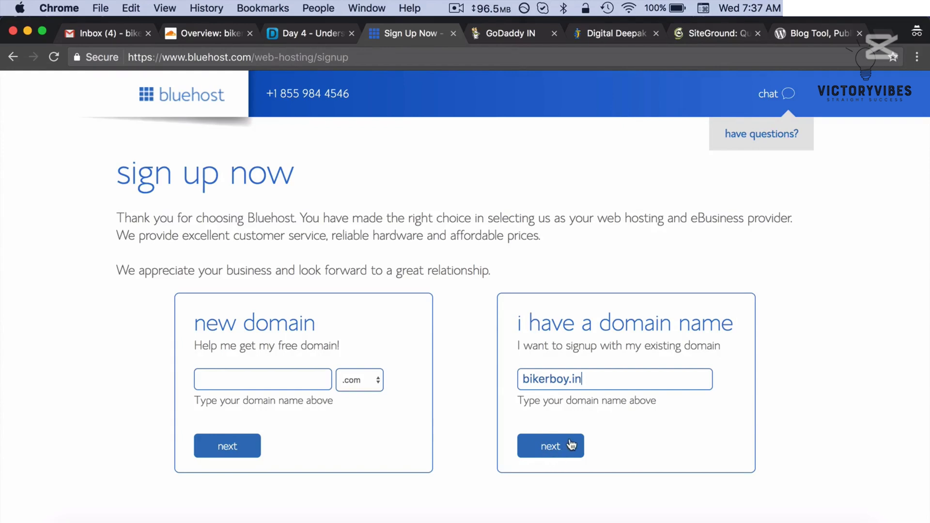
{"action": "left_click", "coordinate": [571, 444]}
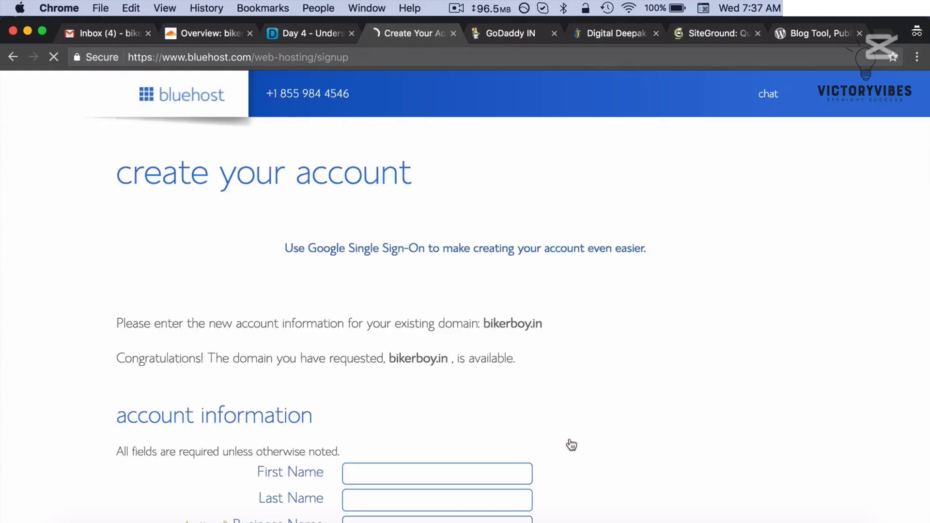
- Pick the Basic 12 Month account plan and claim the special sign-up offer savings
{"action": "scroll", "coordinate": [572, 444], "scroll_direction": "down", "scroll_amount": 10}
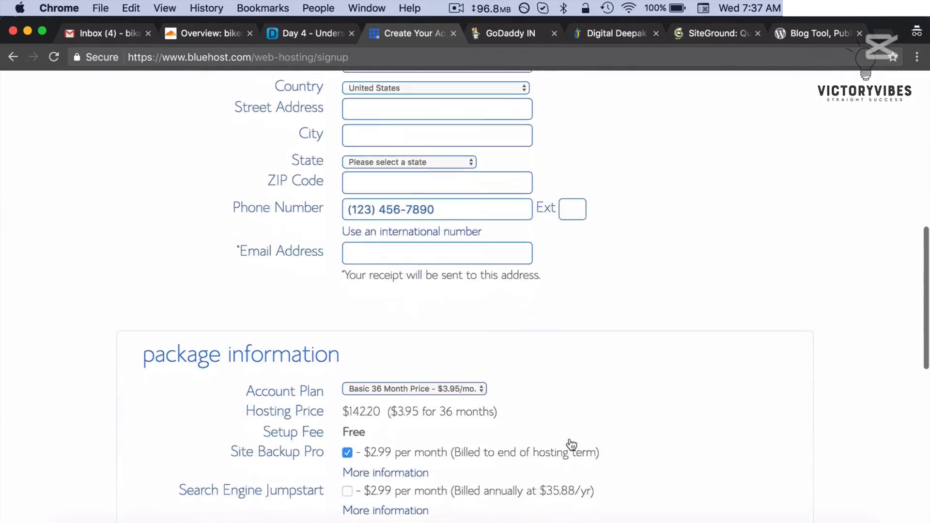
{"action": "scroll", "coordinate": [572, 444], "scroll_direction": "down", "scroll_amount": 2}
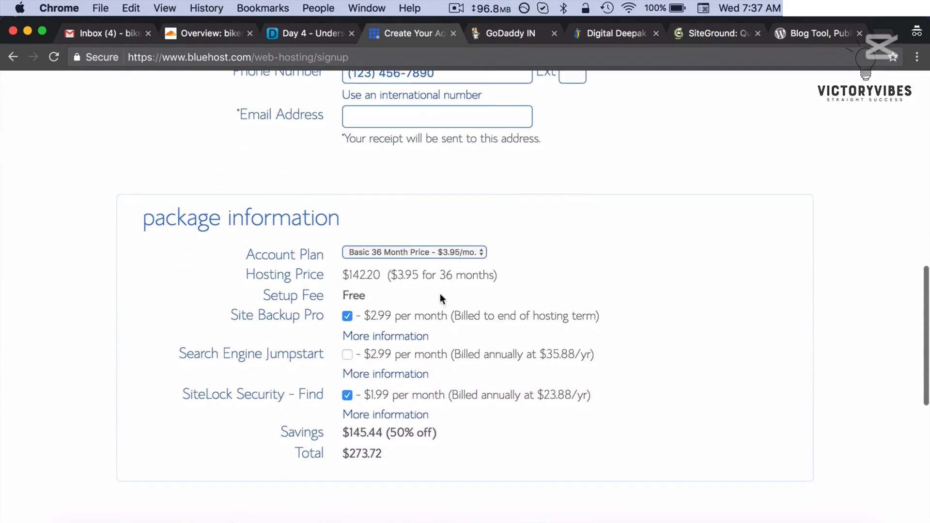
{"action": "left_click", "coordinate": [451, 252]}
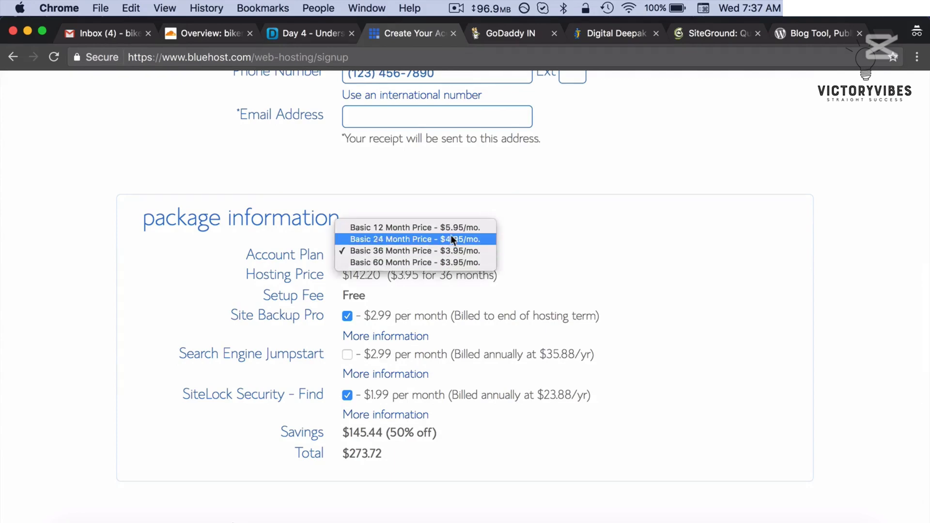
{"action": "left_click", "coordinate": [451, 227]}
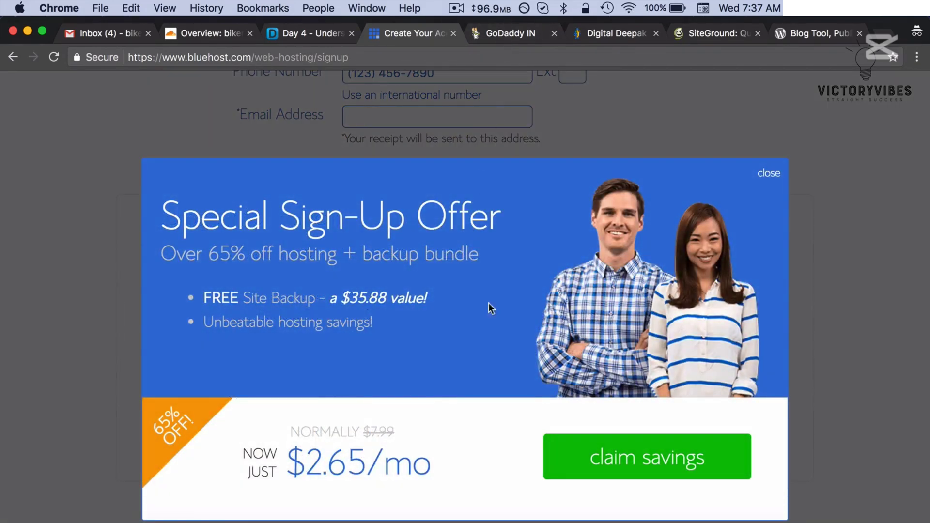
{"action": "left_click", "coordinate": [576, 468]}
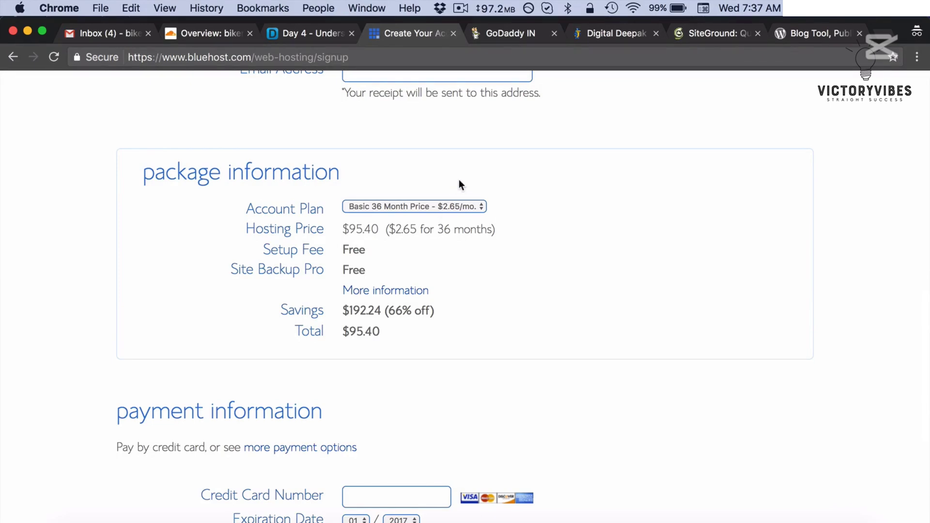
- Reselect Basic 12 Month so the package totals $59.40 at $4.95/month
{"action": "left_click", "coordinate": [421, 203]}
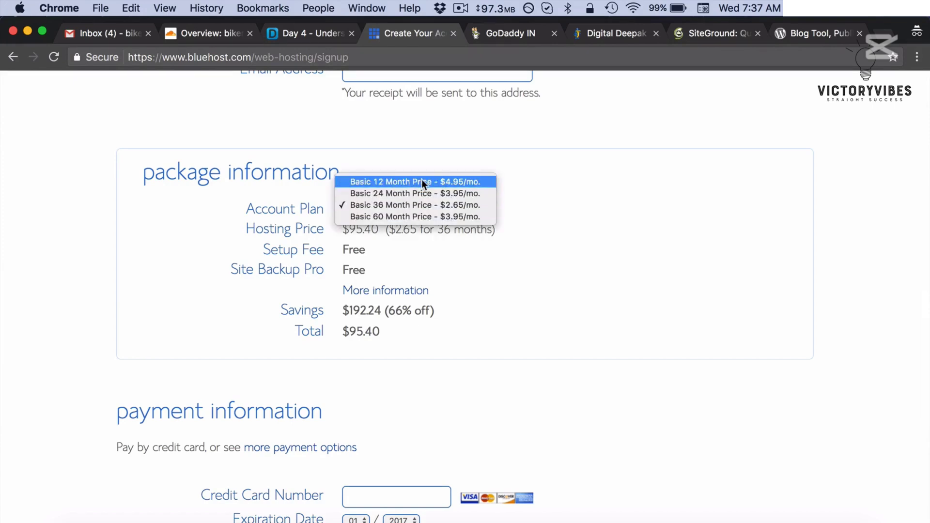
{"action": "left_click", "coordinate": [423, 183]}
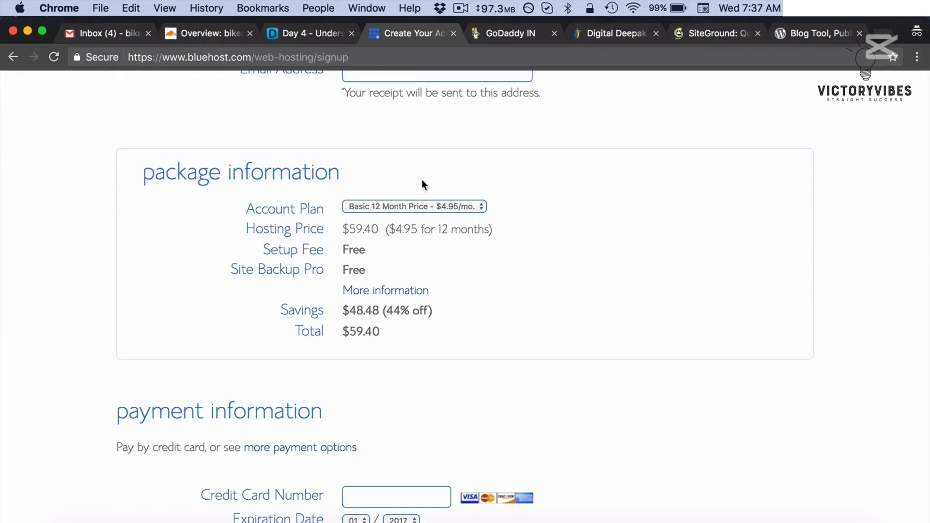
{"action": "scroll", "coordinate": [421, 184], "scroll_direction": "down", "scroll_amount": 5}
{"action": "left_click", "coordinate": [388, 280]}
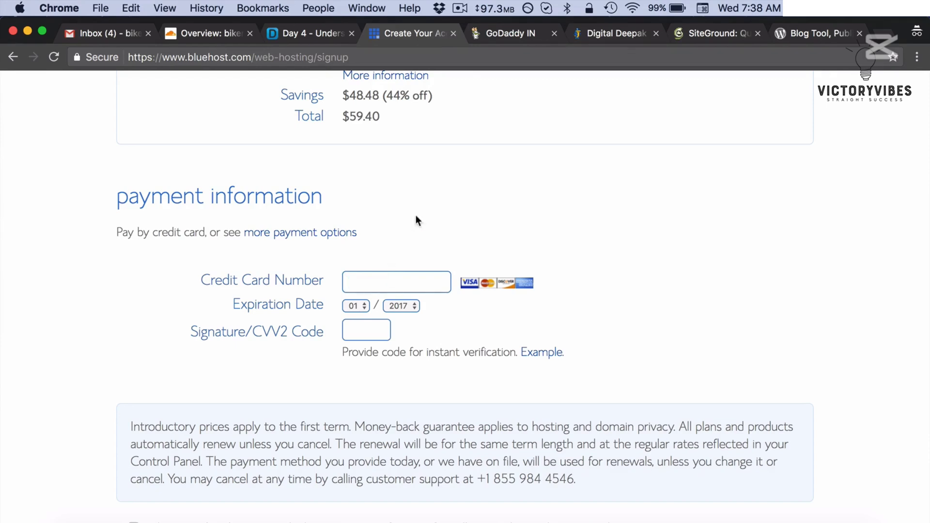
{"action": "scroll", "coordinate": [431, 205], "scroll_direction": "up", "scroll_amount": 3}
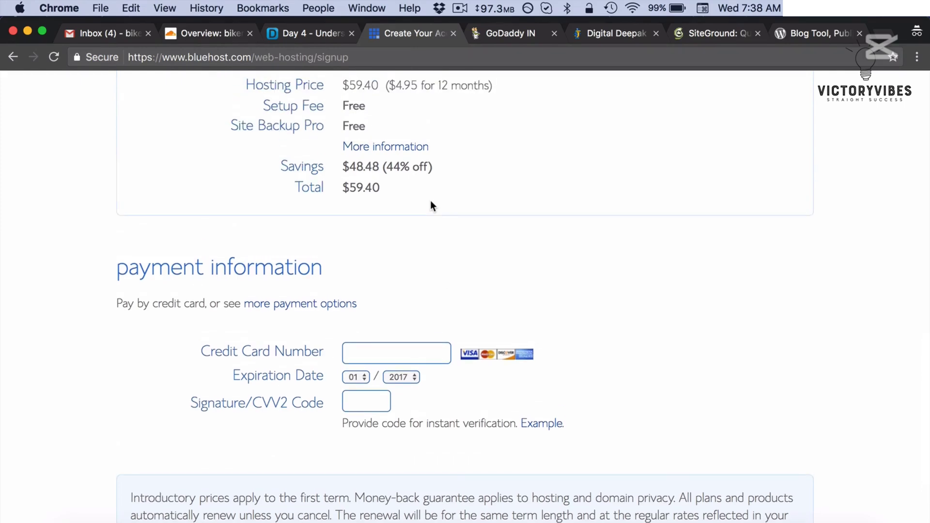
{"action": "scroll", "coordinate": [430, 205], "scroll_direction": "up", "scroll_amount": 15}
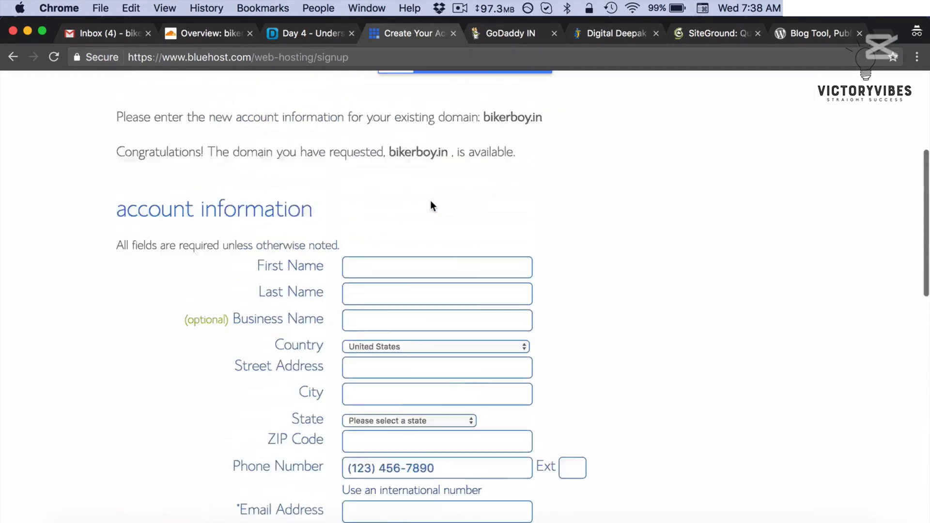
- Open GoDaddy's WordPress Hosting page to view Basic ₹99, Deluxe ₹309, Ultimate ₹549 and Developer ₹959 plans
{"action": "left_click", "coordinate": [518, 34]}
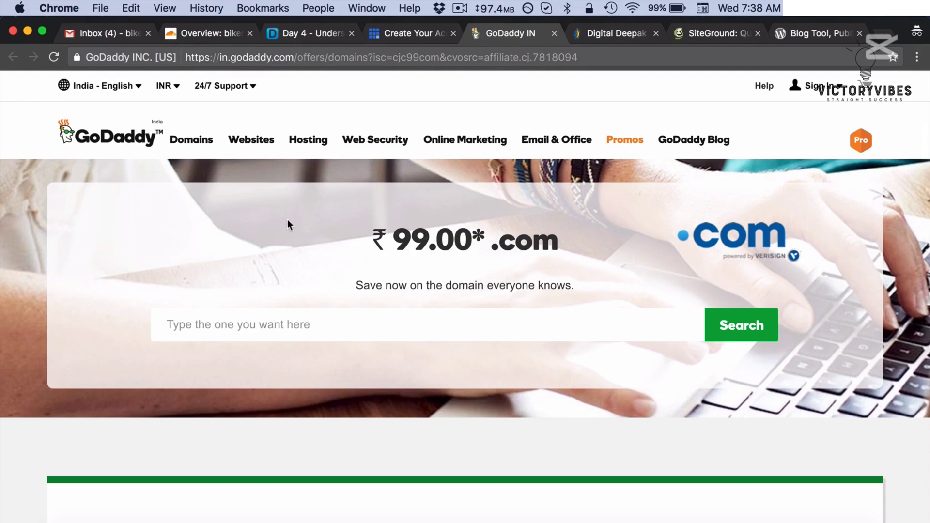
{"action": "left_click", "coordinate": [314, 152]}
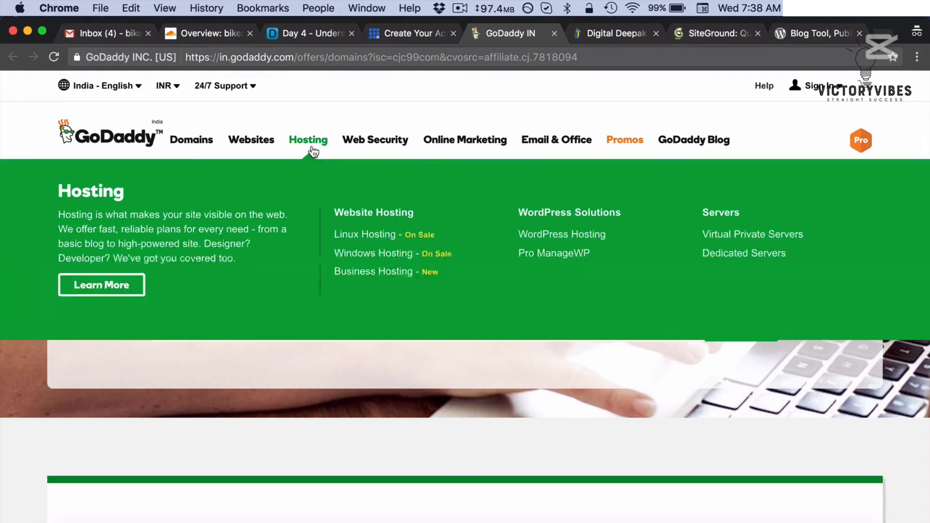
{"action": "left_click", "coordinate": [544, 241]}
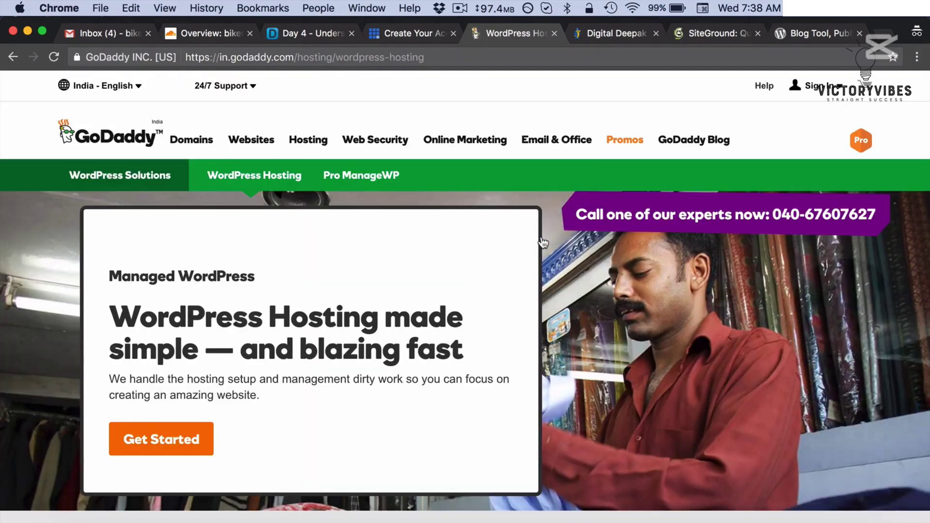
{"action": "scroll", "coordinate": [543, 243], "scroll_direction": "down", "scroll_amount": 7}
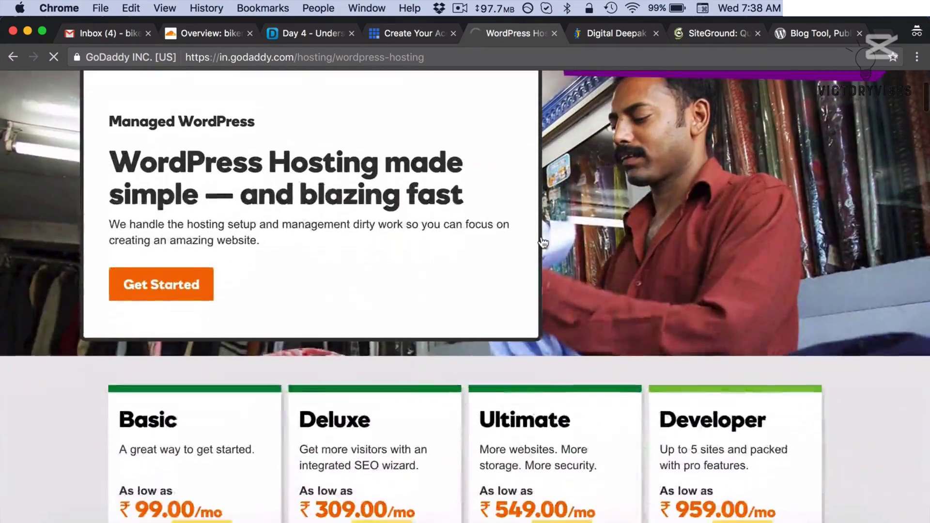
{"action": "scroll", "coordinate": [543, 242], "scroll_direction": "down", "scroll_amount": 3}
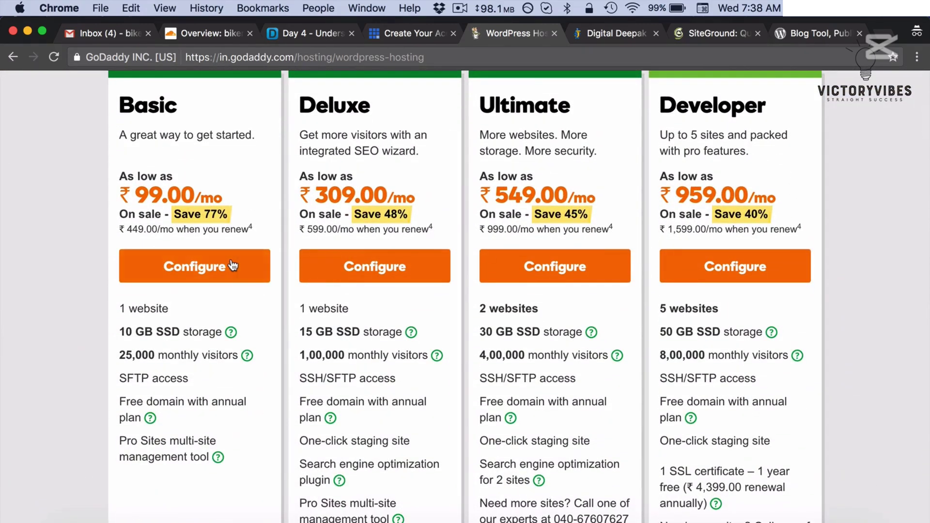
- Configure the Basic WordPress plan, skip add-ons, and claim bikerboy2.in as its free domain
{"action": "left_click", "coordinate": [232, 266]}
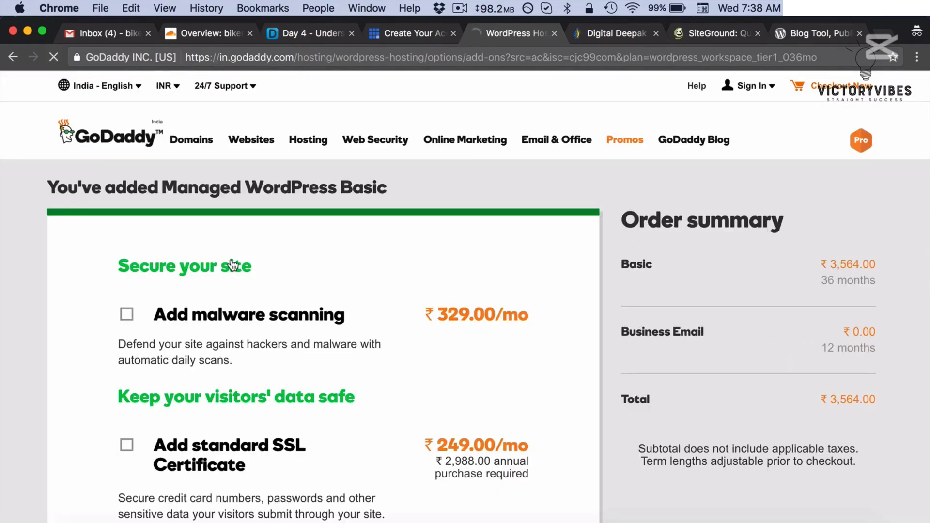
{"action": "scroll", "coordinate": [232, 264], "scroll_direction": "down", "scroll_amount": 7}
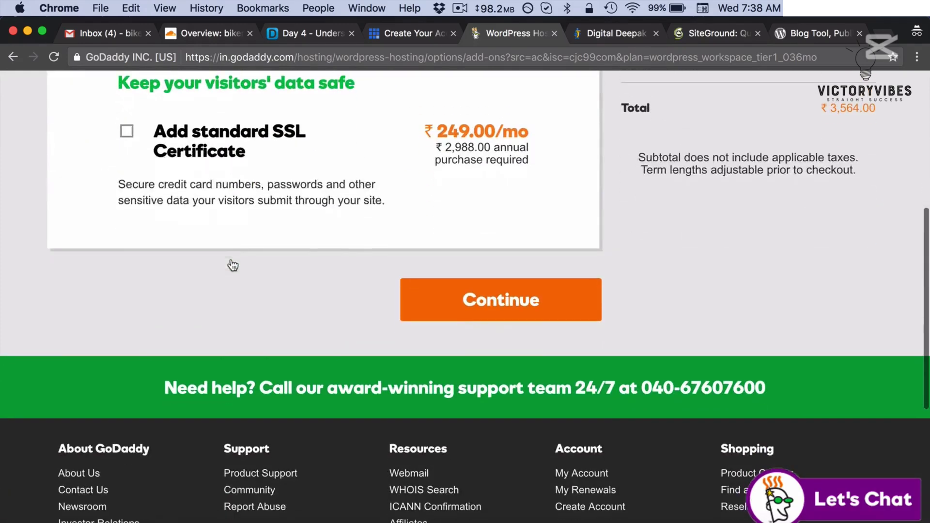
{"action": "left_click", "coordinate": [453, 297]}
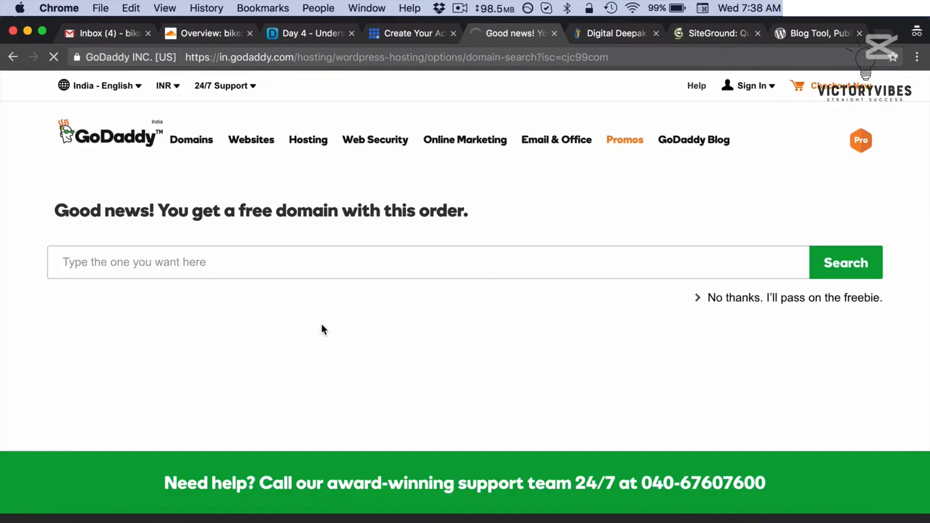
{"action": "left_click", "coordinate": [414, 254]}
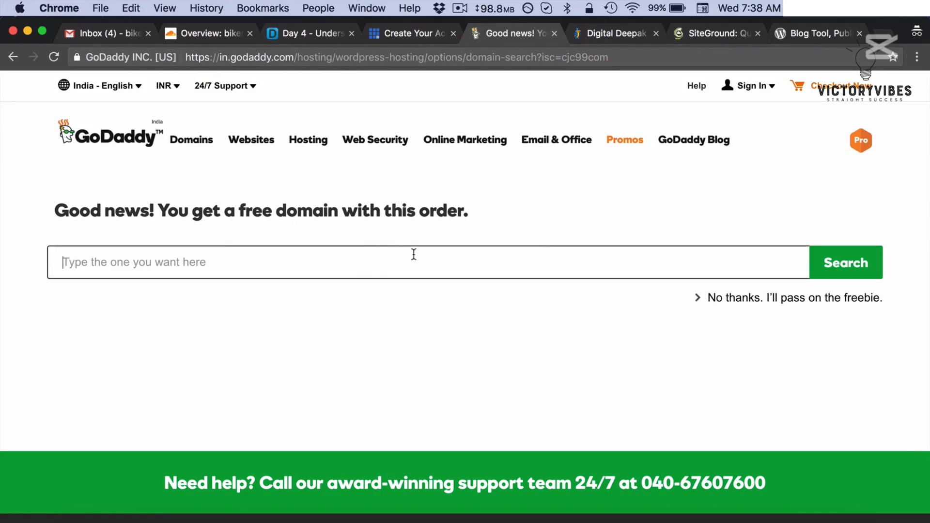
{"action": "type", "text": "bikerboy"}
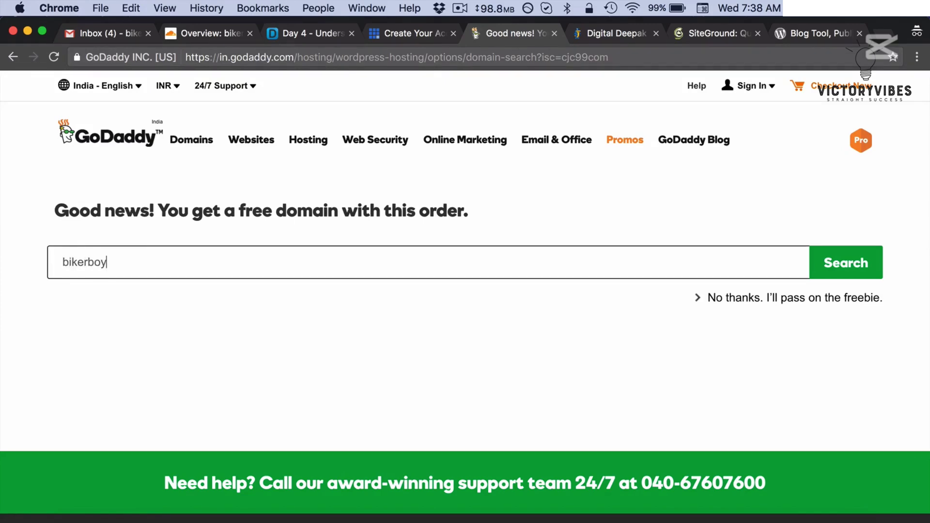
{"action": "type", "text": "2.in"}
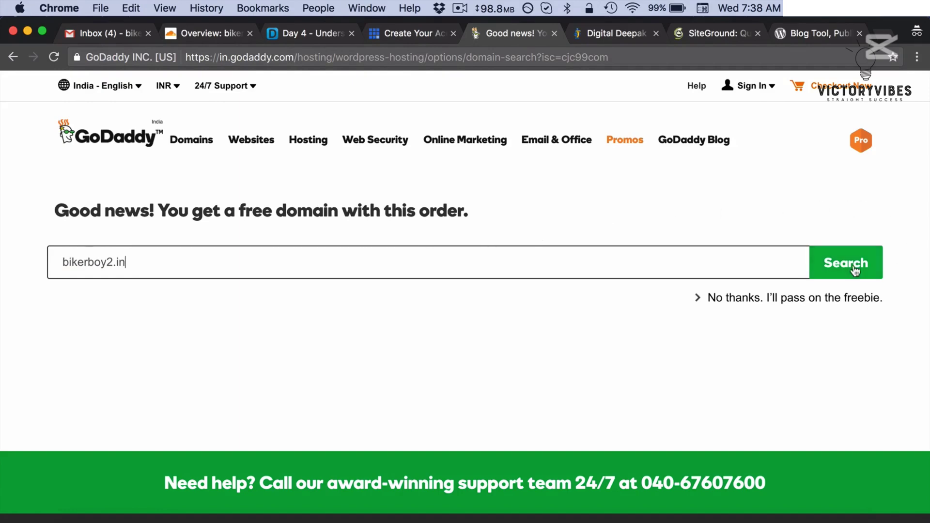
{"action": "left_click", "coordinate": [846, 274]}
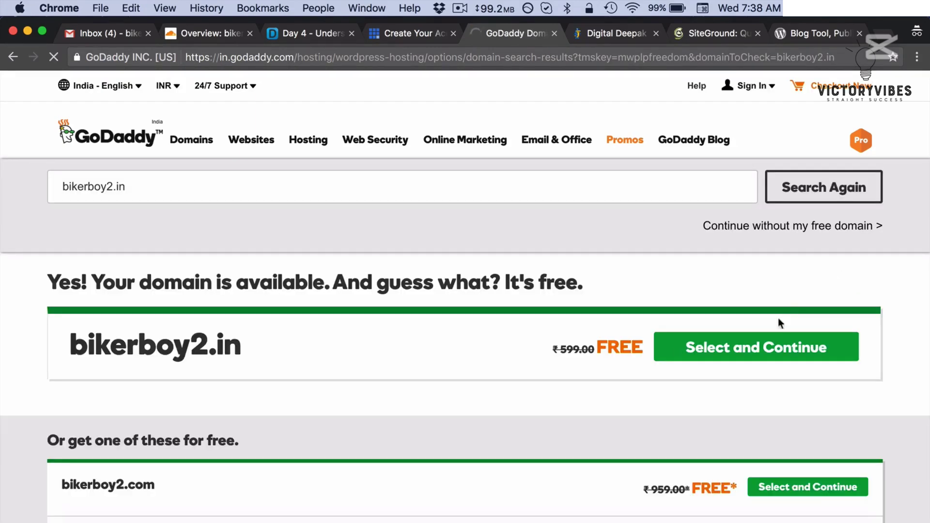
{"action": "left_click", "coordinate": [744, 345]}
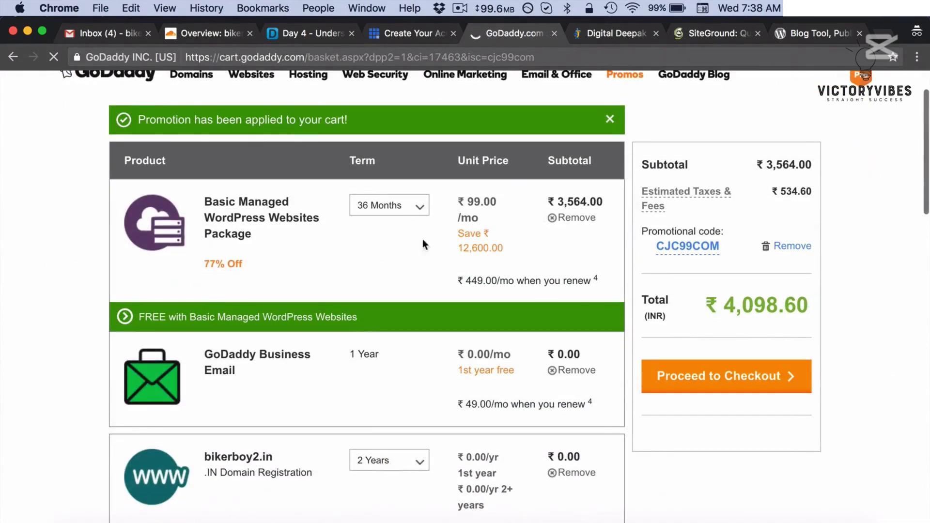
- Set the hosting term to 12 months, remove Business Email, and set bikerboy2.in to 1 year
{"action": "left_click", "coordinate": [421, 214]}
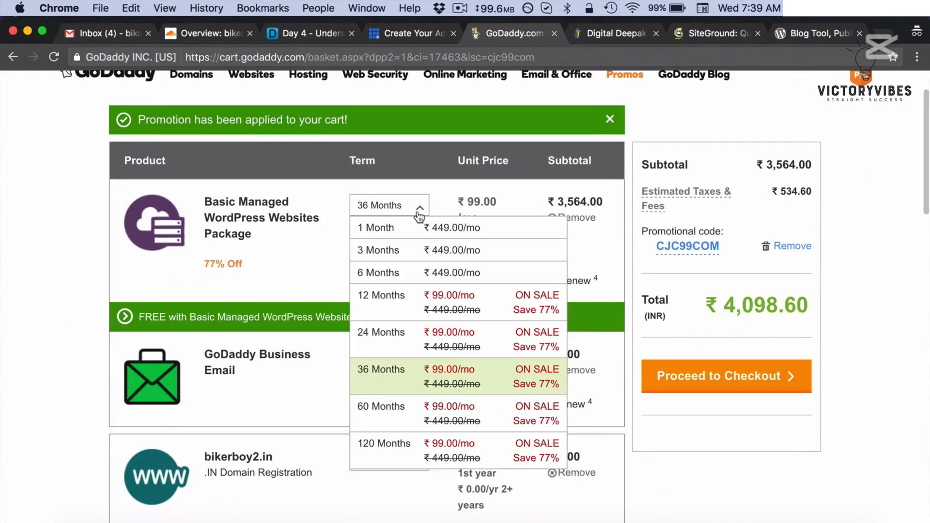
{"action": "left_click", "coordinate": [393, 320]}
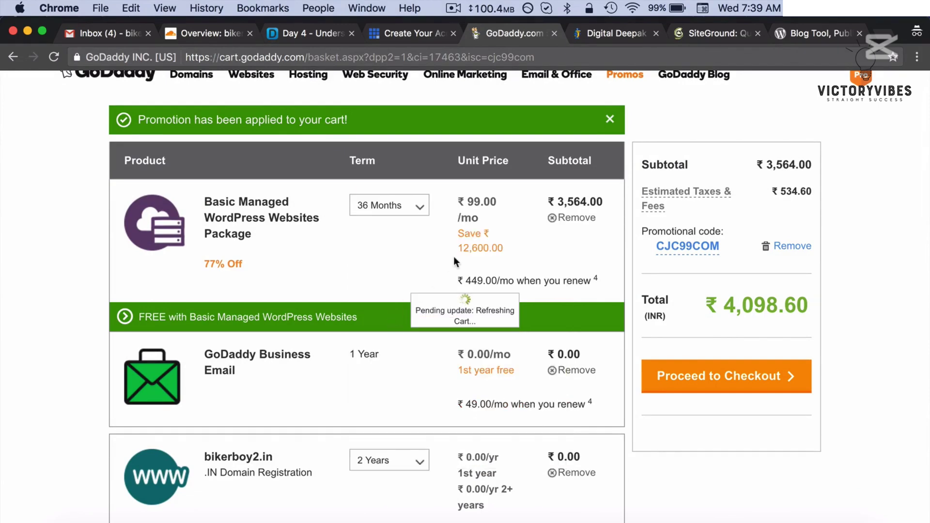
{"action": "scroll", "coordinate": [454, 257], "scroll_direction": "down", "scroll_amount": 2}
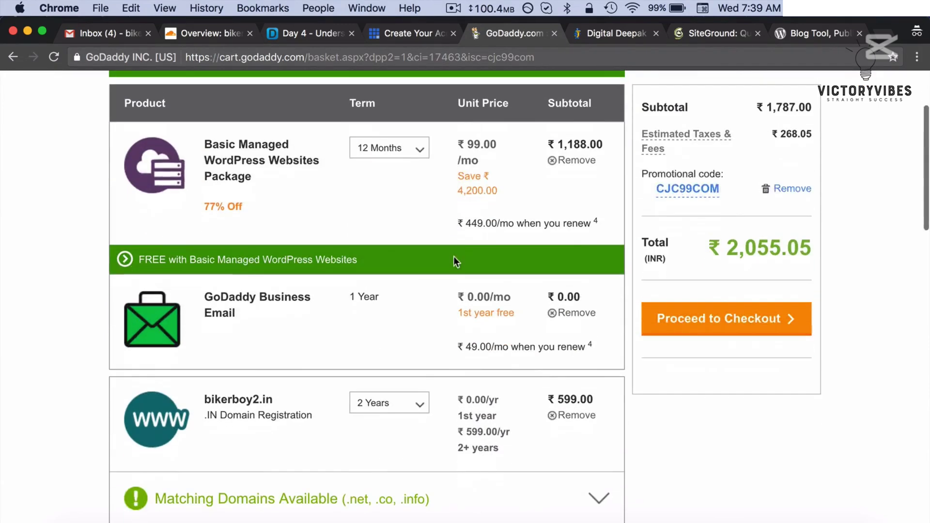
{"action": "left_click", "coordinate": [563, 316]}
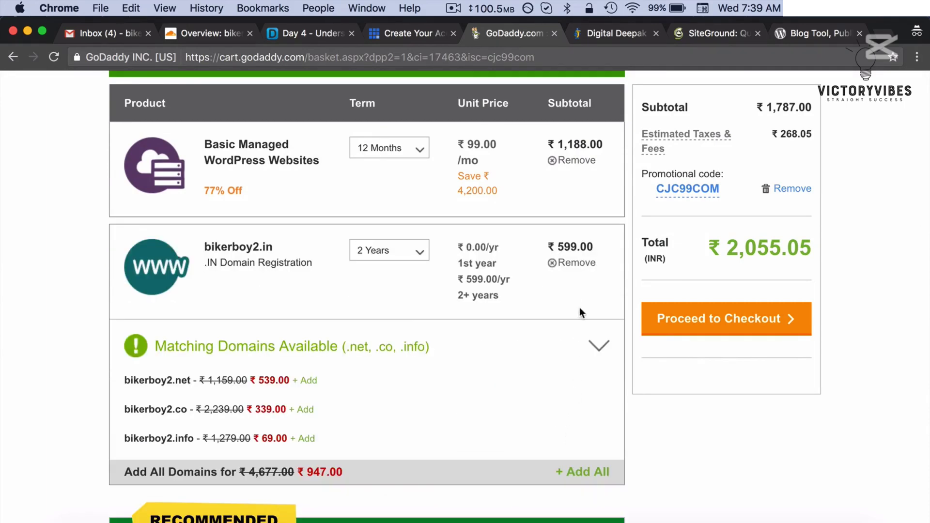
{"action": "scroll", "coordinate": [579, 307], "scroll_direction": "up", "scroll_amount": 1}
{"action": "left_click", "coordinate": [416, 271]}
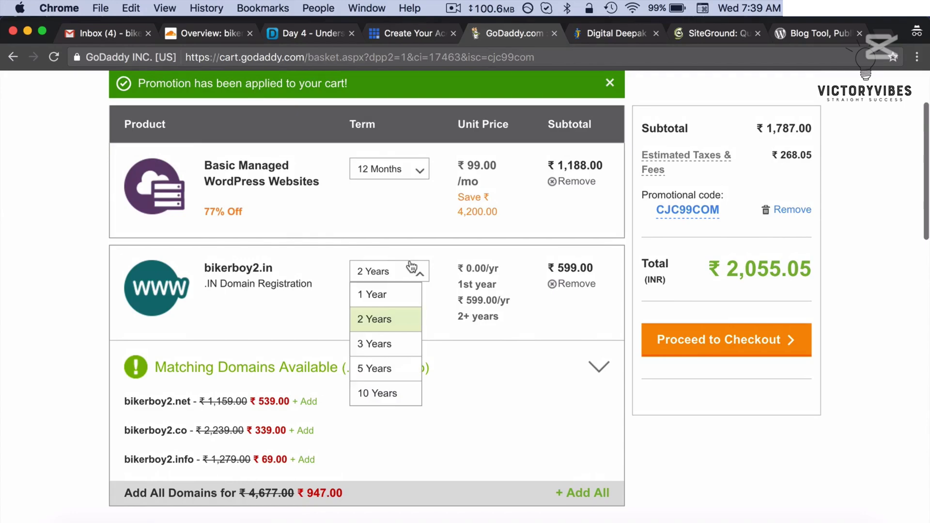
{"action": "left_click", "coordinate": [386, 294]}
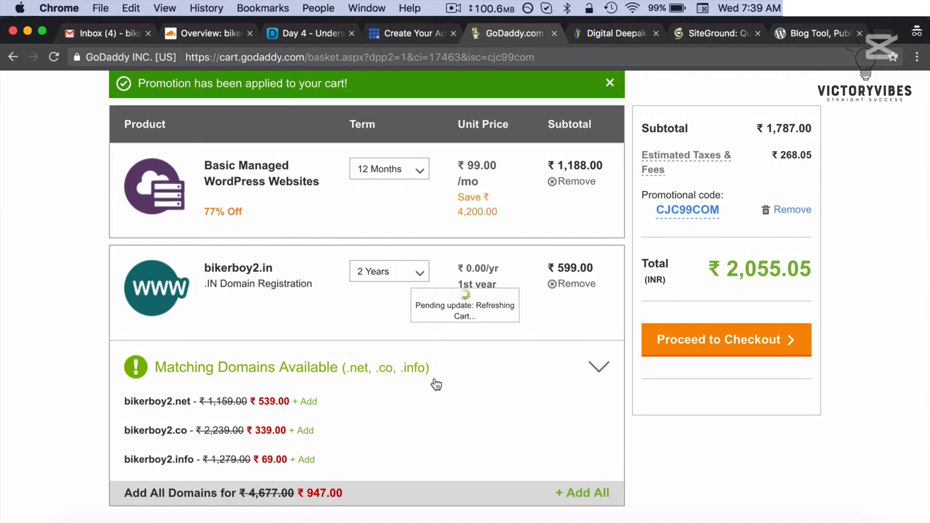
- Review the ₹1,188.00 subtotal and ₹1,366.20 total, then proceed to checkout sign-in
{"action": "scroll", "coordinate": [437, 385], "scroll_direction": "up", "scroll_amount": 5}
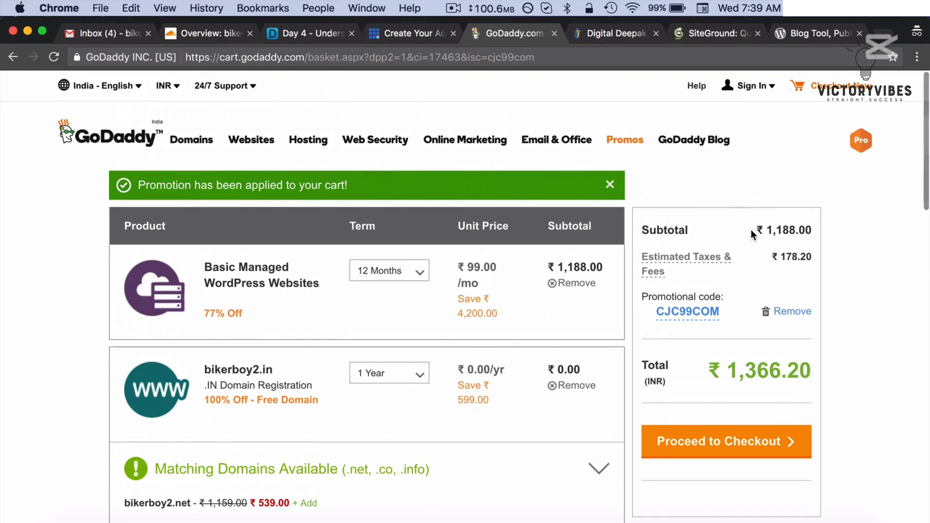
{"action": "left_click_drag", "start_coordinate": [752, 231], "coordinate": [809, 228]}
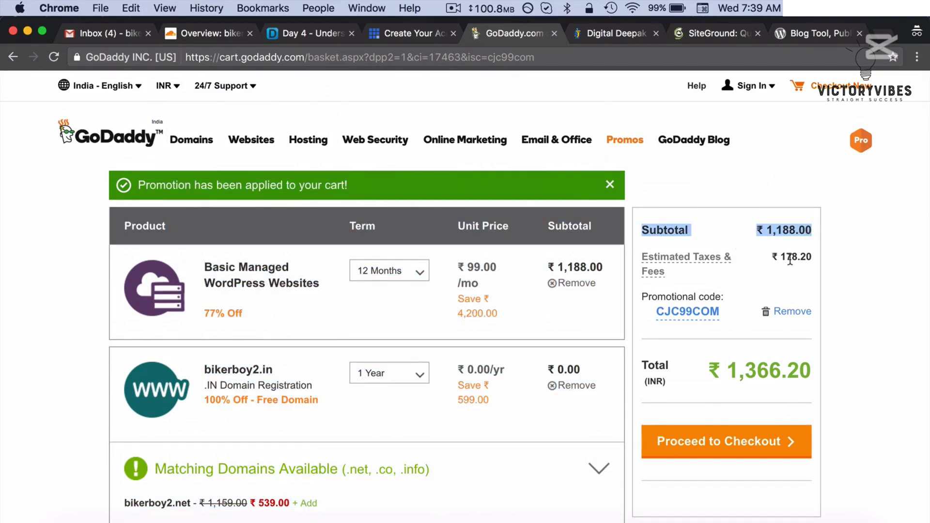
{"action": "left_click_drag", "start_coordinate": [729, 370], "coordinate": [824, 369]}
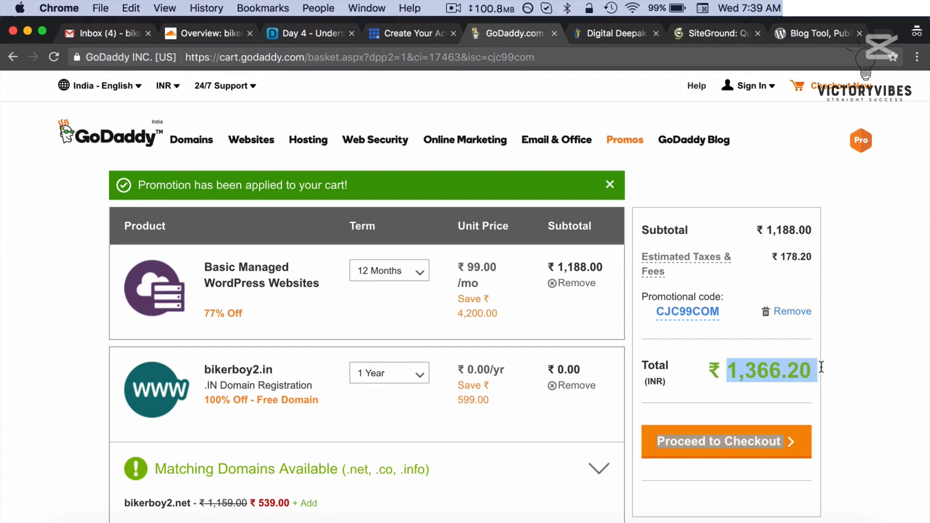
{"action": "left_click", "coordinate": [861, 359]}
{"action": "scroll", "coordinate": [862, 359], "scroll_direction": "down", "scroll_amount": 5}
{"action": "scroll", "coordinate": [862, 364], "scroll_direction": "down", "scroll_amount": 3}
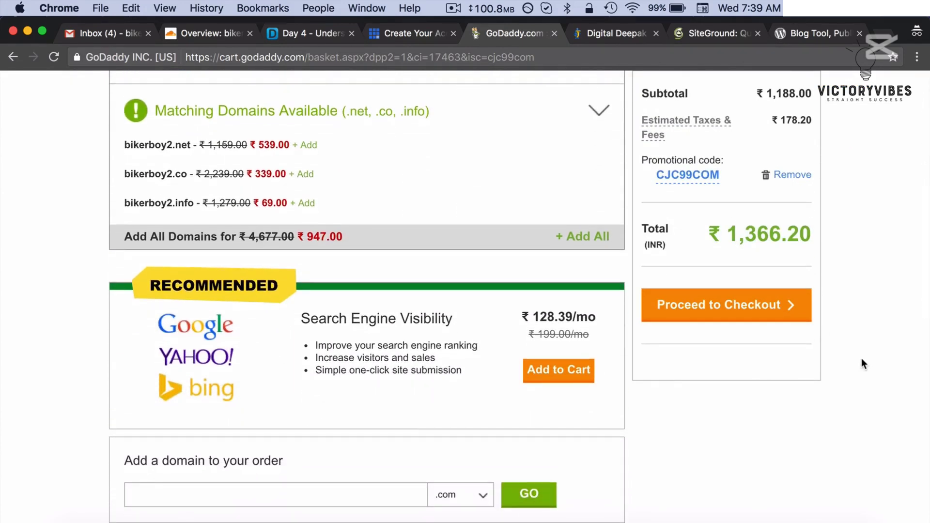
{"action": "scroll", "coordinate": [862, 363], "scroll_direction": "down", "scroll_amount": 8}
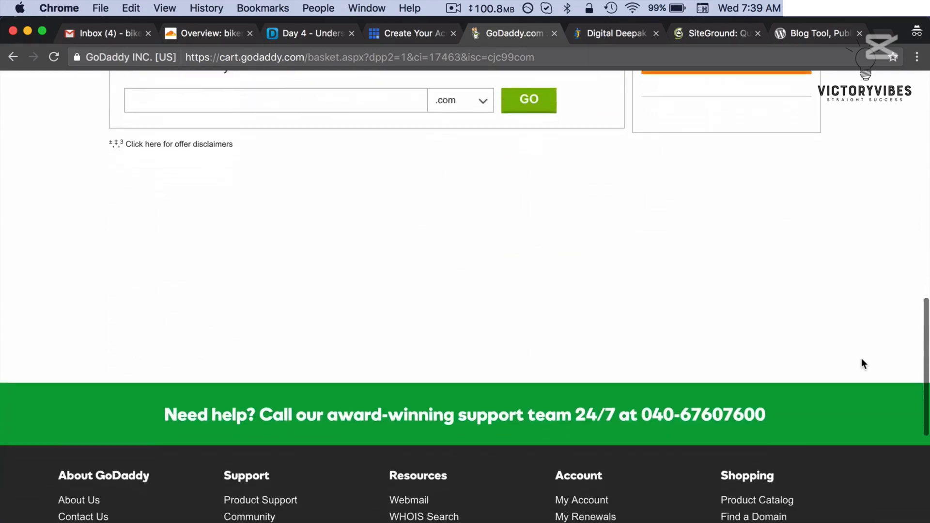
{"action": "scroll", "coordinate": [862, 363], "scroll_direction": "up", "scroll_amount": 3}
{"action": "left_click", "coordinate": [712, 193]}
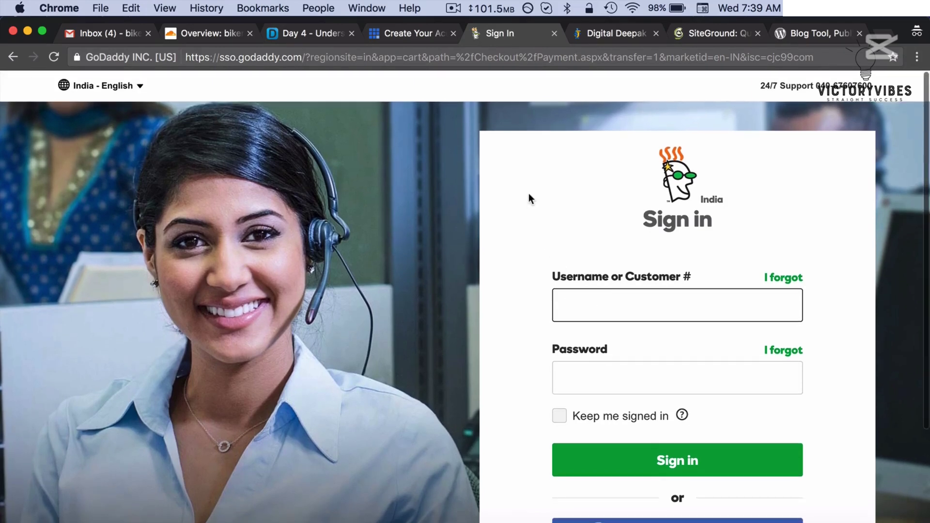
- Order HostGator's Hatchling plan with a 12-month billing cycle at 5.37/mo
{"action": "left_click", "coordinate": [605, 33]}
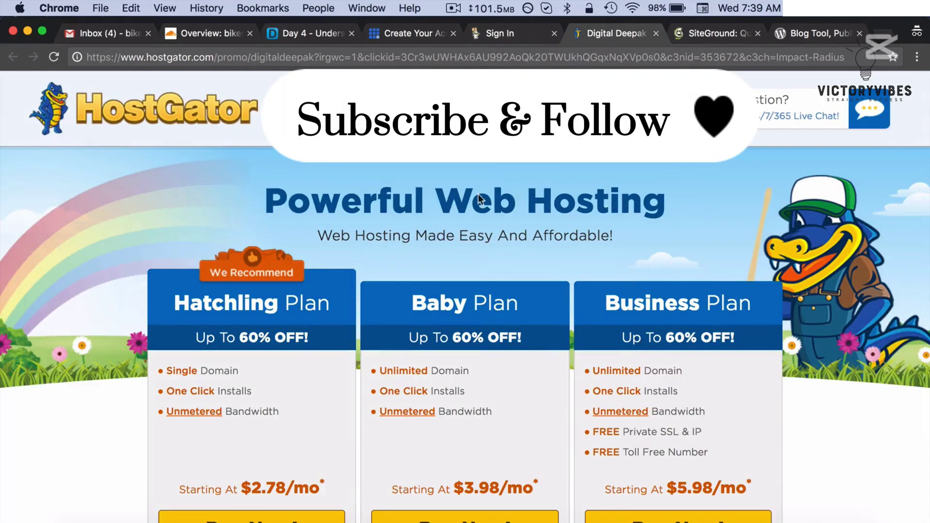
{"action": "scroll", "coordinate": [471, 214], "scroll_direction": "down", "scroll_amount": 4}
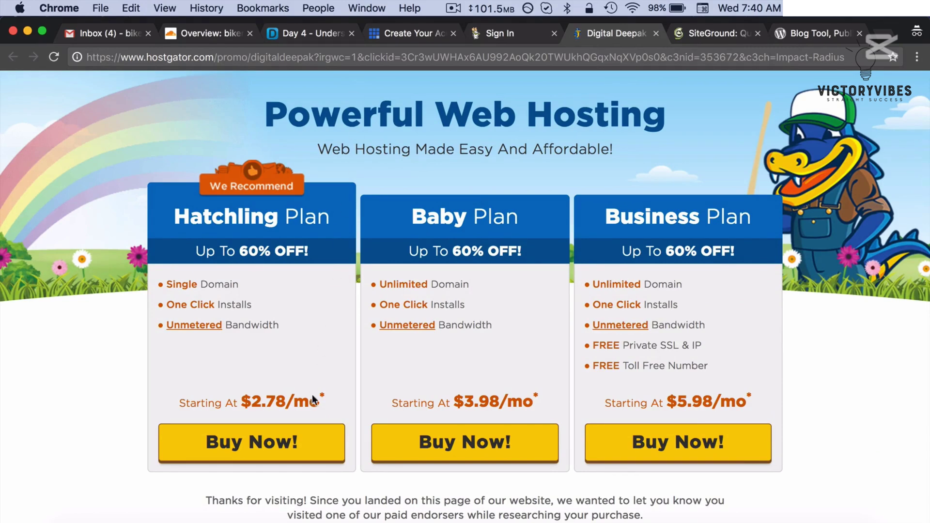
{"action": "scroll", "coordinate": [312, 395], "scroll_direction": "down", "scroll_amount": 1}
{"action": "left_click", "coordinate": [270, 425]}
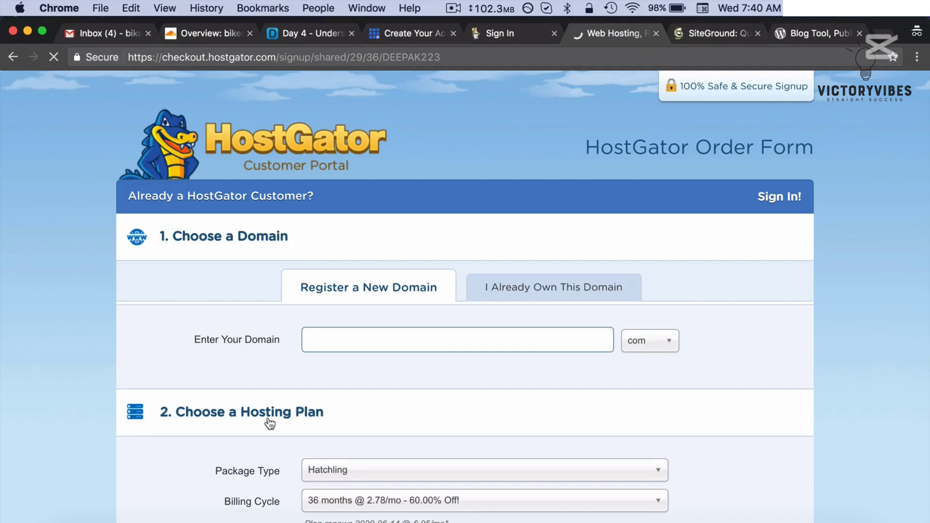
{"action": "scroll", "coordinate": [270, 425], "scroll_direction": "down", "scroll_amount": 10}
{"action": "left_click", "coordinate": [380, 242]}
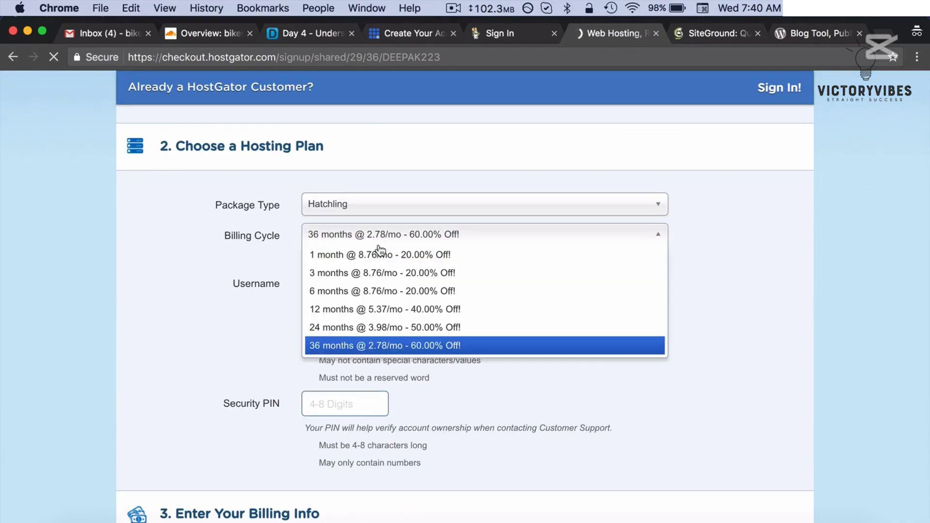
{"action": "left_click", "coordinate": [342, 311]}
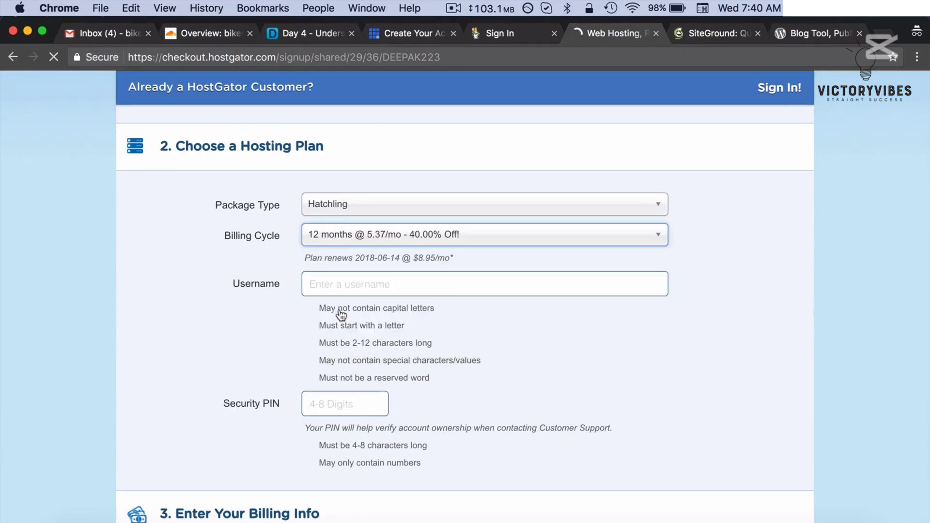
- Untick the SiteLock and CodeGuard add-ons so the order totals $64.44
{"action": "scroll", "coordinate": [228, 315], "scroll_direction": "down", "scroll_amount": 7}
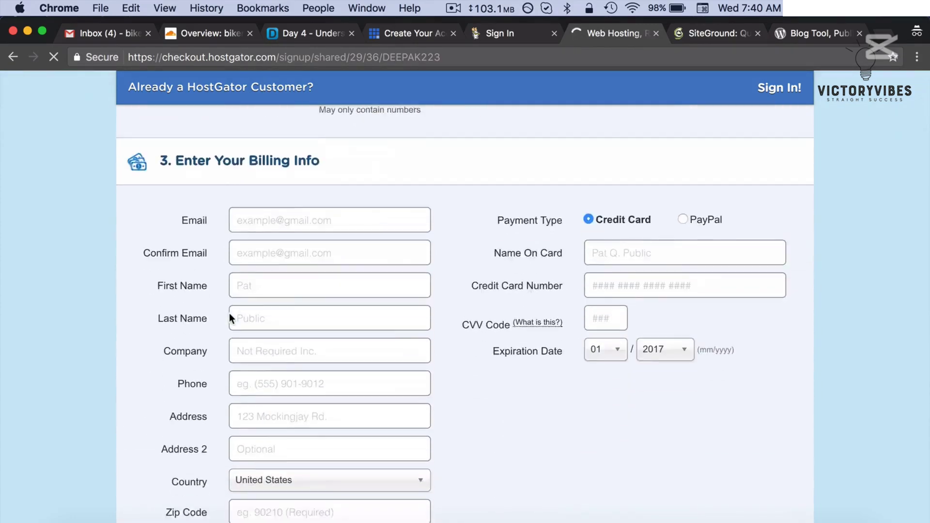
{"action": "scroll", "coordinate": [229, 319], "scroll_direction": "down", "scroll_amount": 15}
{"action": "scroll", "coordinate": [230, 318], "scroll_direction": "up", "scroll_amount": 4}
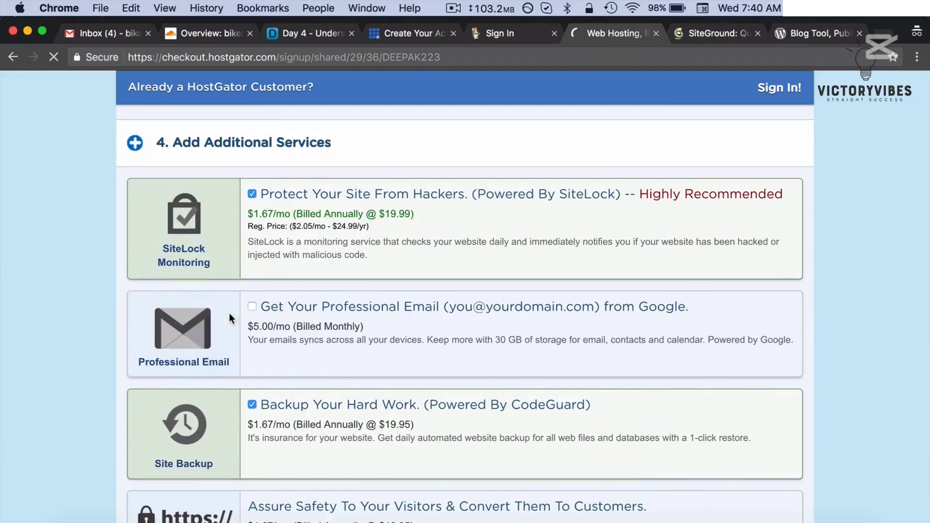
{"action": "left_click", "coordinate": [252, 194]}
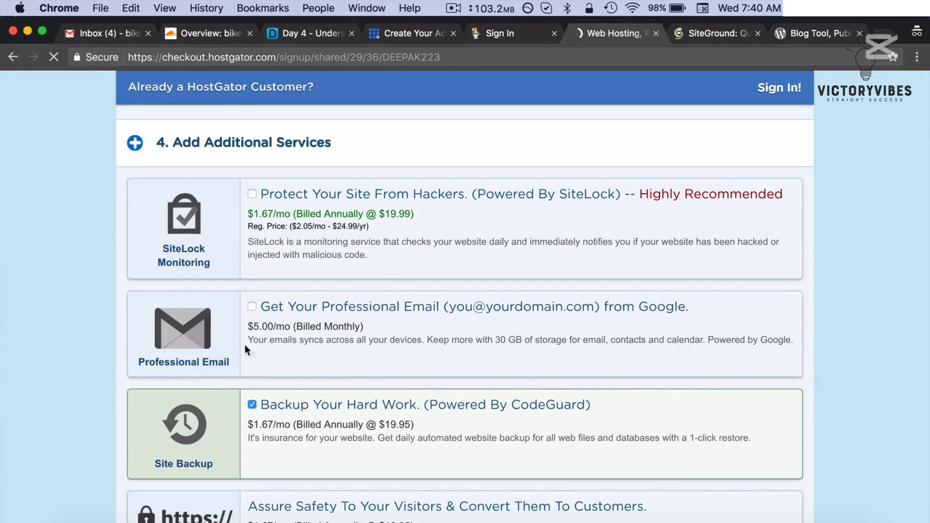
{"action": "left_click", "coordinate": [252, 407]}
{"action": "scroll", "coordinate": [252, 409], "scroll_direction": "down", "scroll_amount": 15}
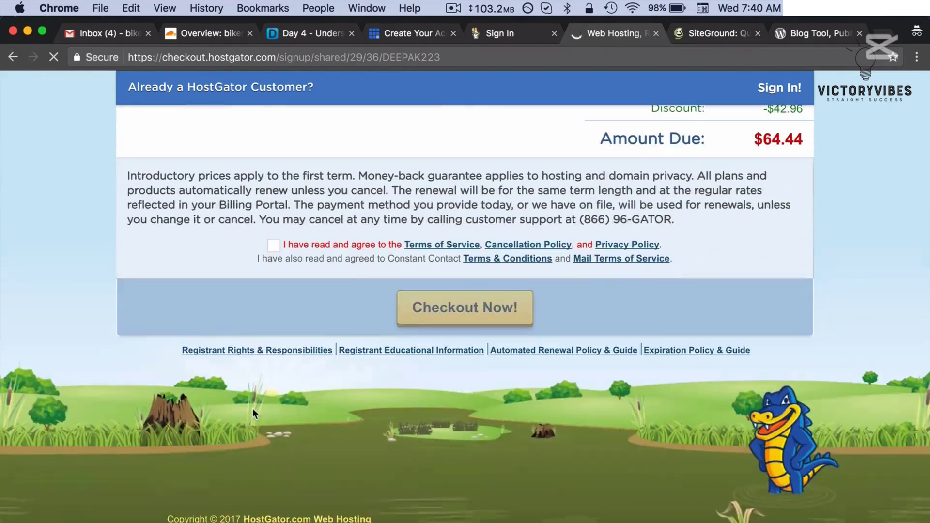
{"action": "scroll", "coordinate": [704, 161], "scroll_direction": "up", "scroll_amount": 20}
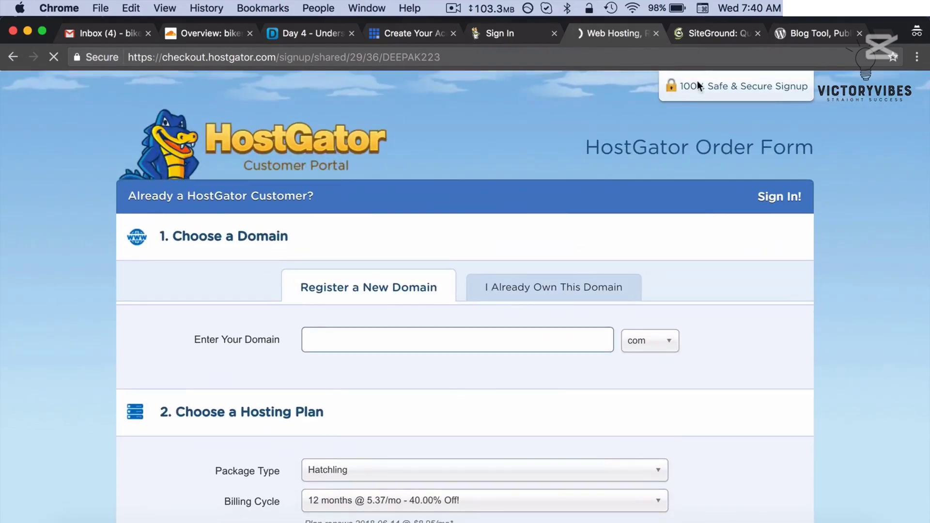
- Open SiteGround's WordPress Hosting page and start a StartUp plan order
{"action": "mouse_move", "coordinate": [706, 39]}
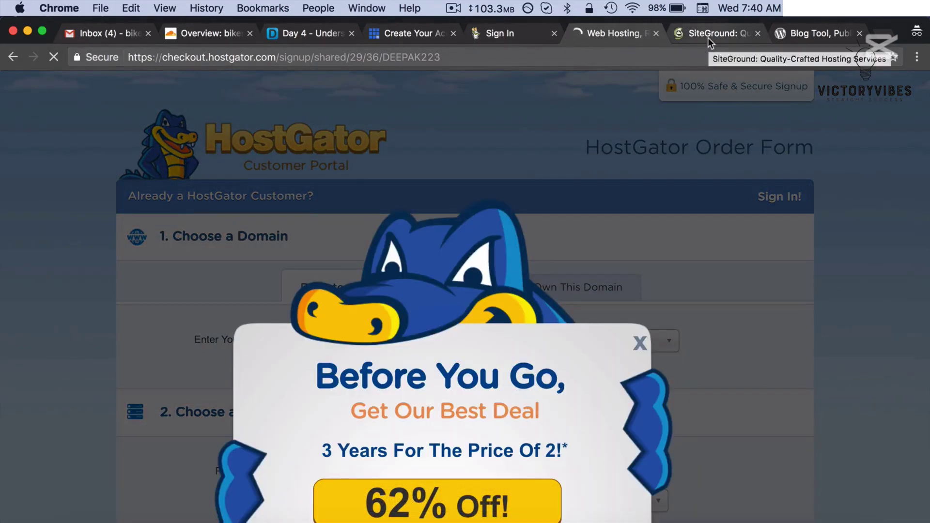
{"action": "left_click", "coordinate": [708, 37]}
{"action": "mouse_move", "coordinate": [313, 157]}
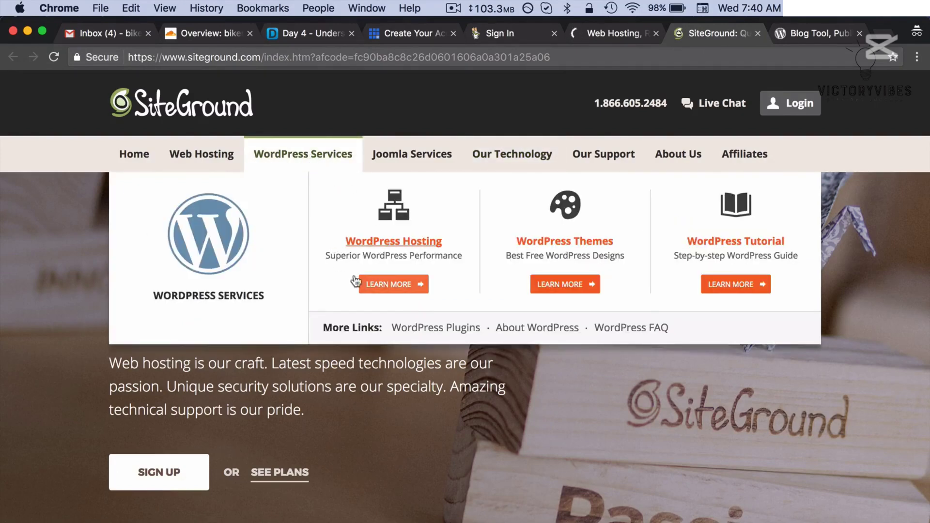
{"action": "left_click", "coordinate": [389, 246]}
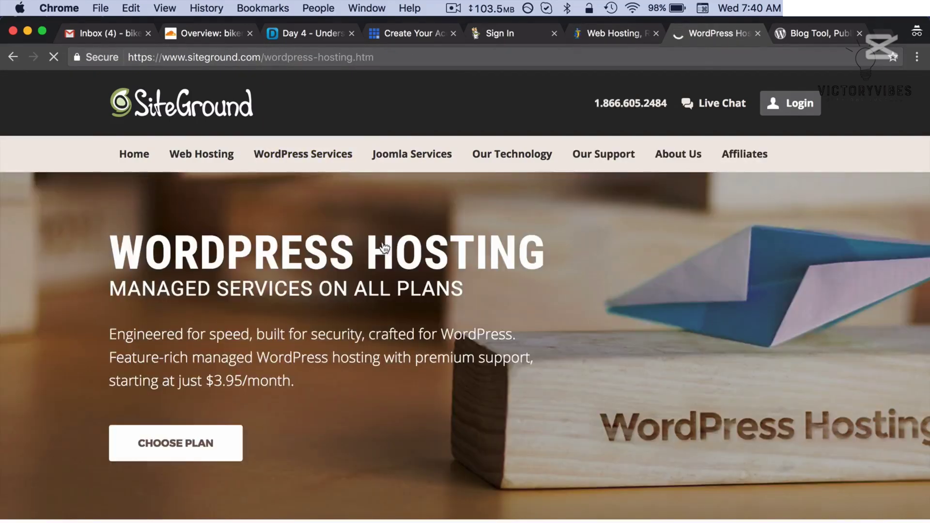
{"action": "scroll", "coordinate": [231, 377], "scroll_direction": "down", "scroll_amount": 8}
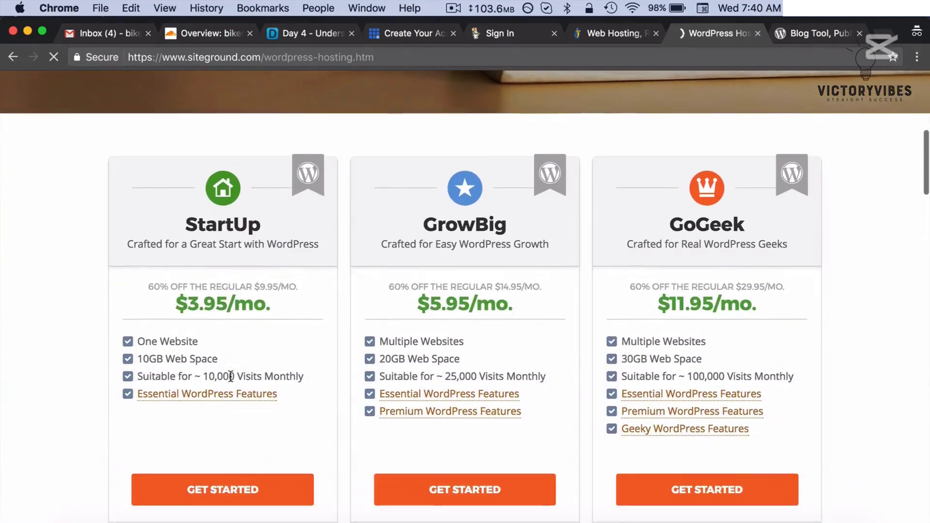
{"action": "scroll", "coordinate": [231, 378], "scroll_direction": "down", "scroll_amount": 3}
{"action": "left_click", "coordinate": [232, 442]}
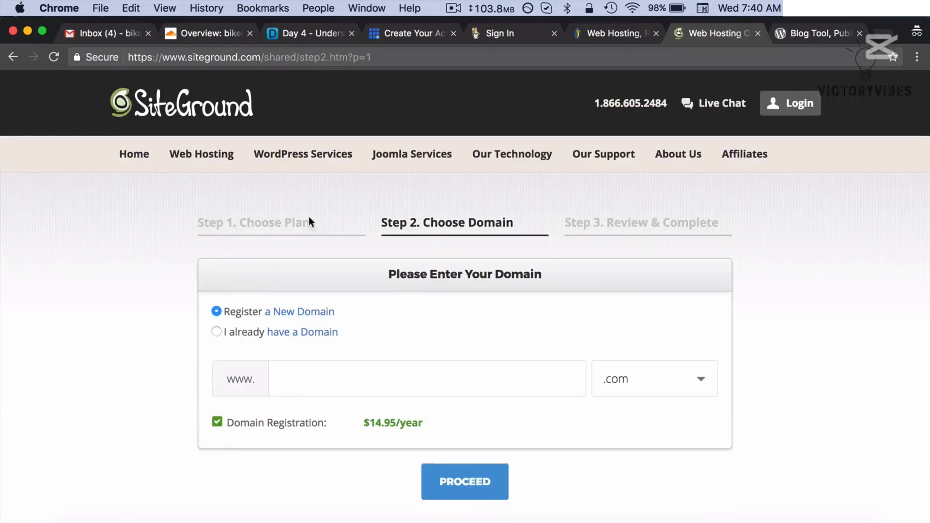
- Reselect the StartUp plan and continue with existing domain bikerboy.com to Review & Complete
{"action": "mouse_move", "coordinate": [289, 164]}
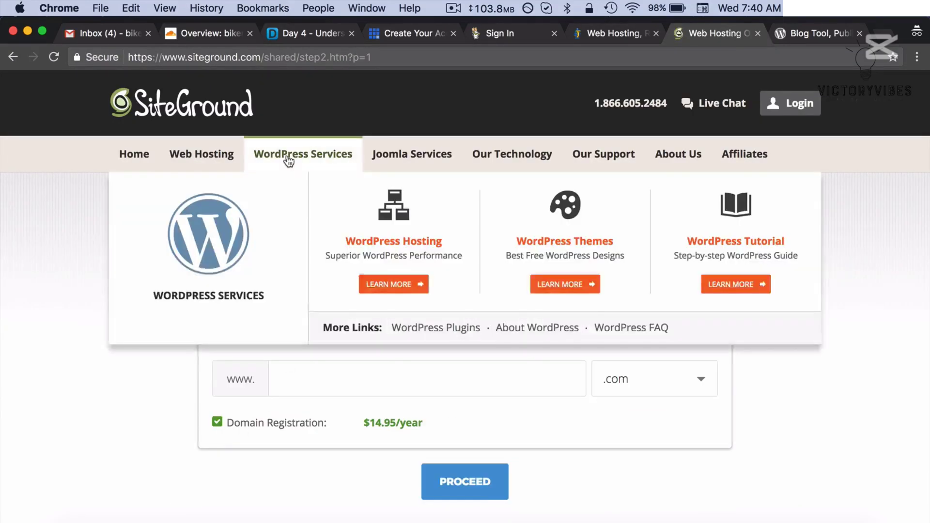
{"action": "left_click", "coordinate": [388, 284]}
{"action": "scroll", "coordinate": [388, 287], "scroll_direction": "down", "scroll_amount": 3}
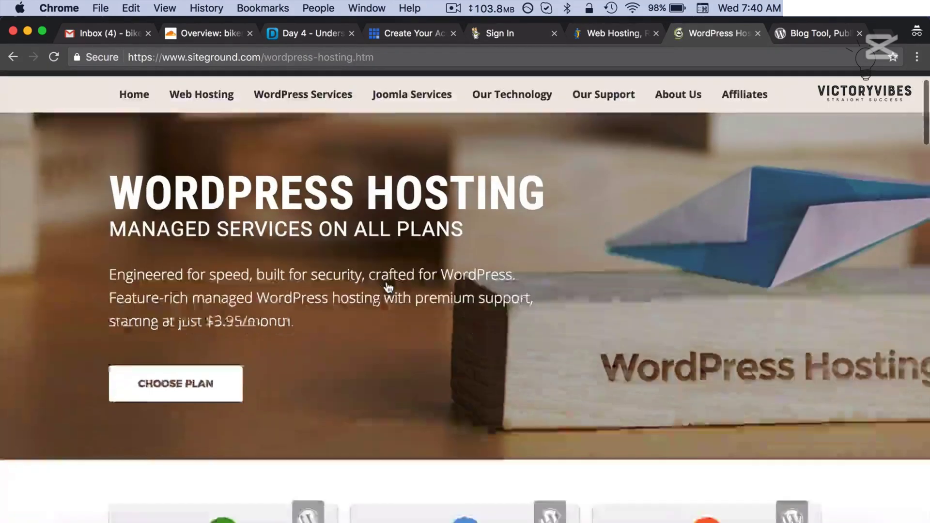
{"action": "scroll", "coordinate": [192, 333], "scroll_direction": "down", "scroll_amount": 5}
{"action": "scroll", "coordinate": [189, 333], "scroll_direction": "down", "scroll_amount": 5}
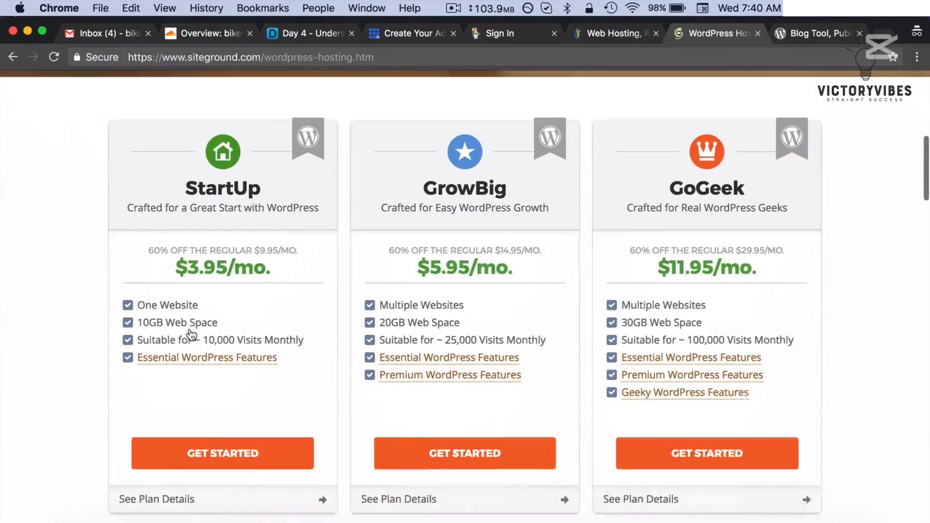
{"action": "left_click", "coordinate": [202, 411]}
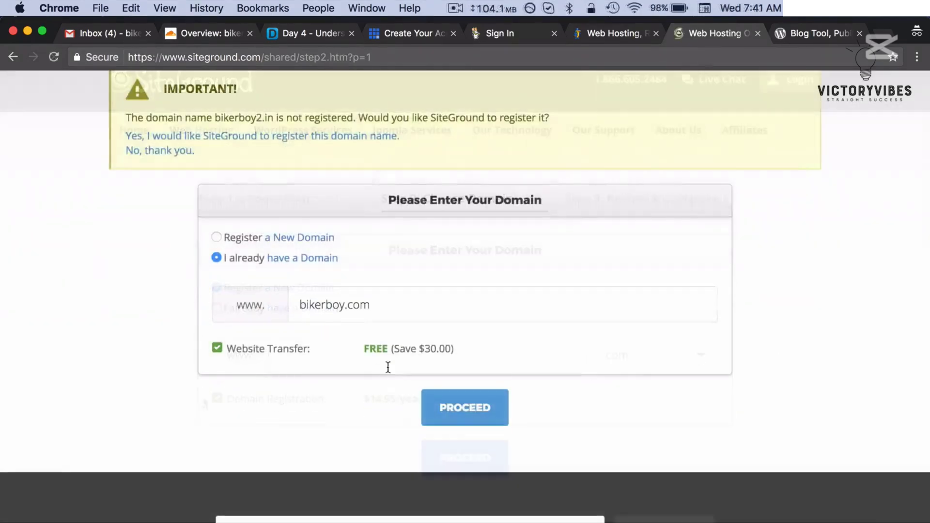
{"action": "left_click", "coordinate": [467, 407]}
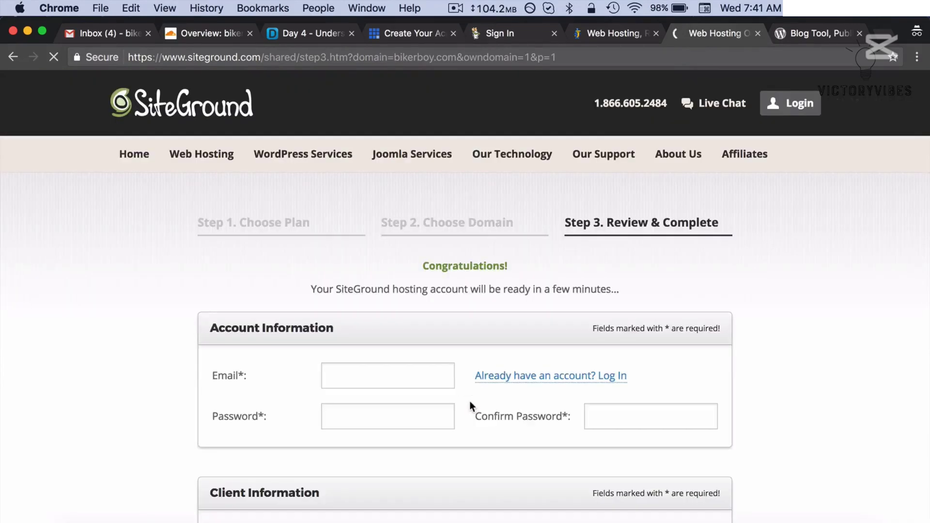
- Change the hosting period from the $47.40 bill to 24 months
{"action": "scroll", "coordinate": [471, 402], "scroll_direction": "down", "scroll_amount": 6}
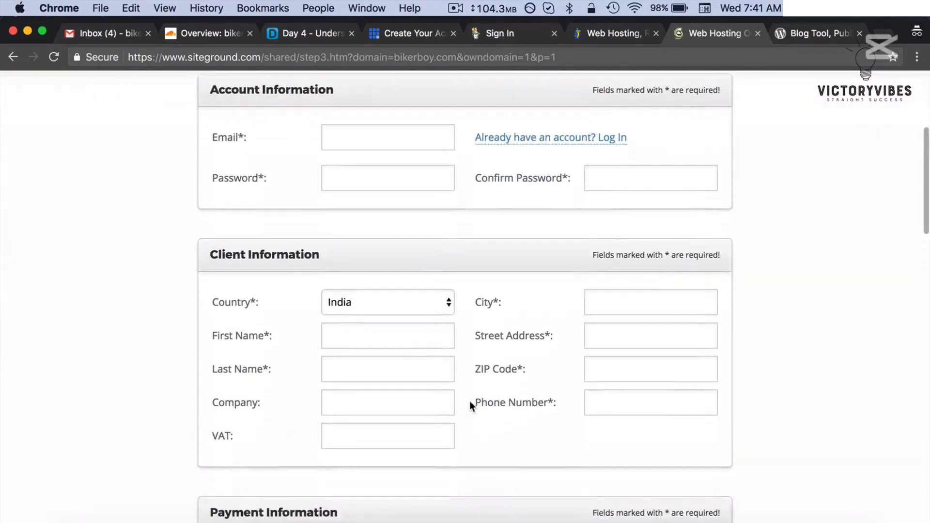
{"action": "scroll", "coordinate": [471, 404], "scroll_direction": "down", "scroll_amount": 10}
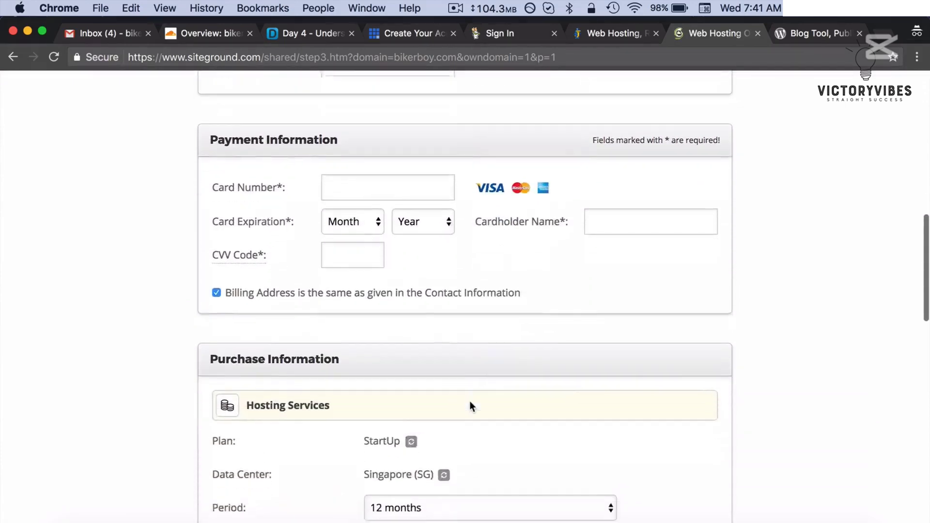
{"action": "scroll", "coordinate": [469, 401], "scroll_direction": "down", "scroll_amount": 1}
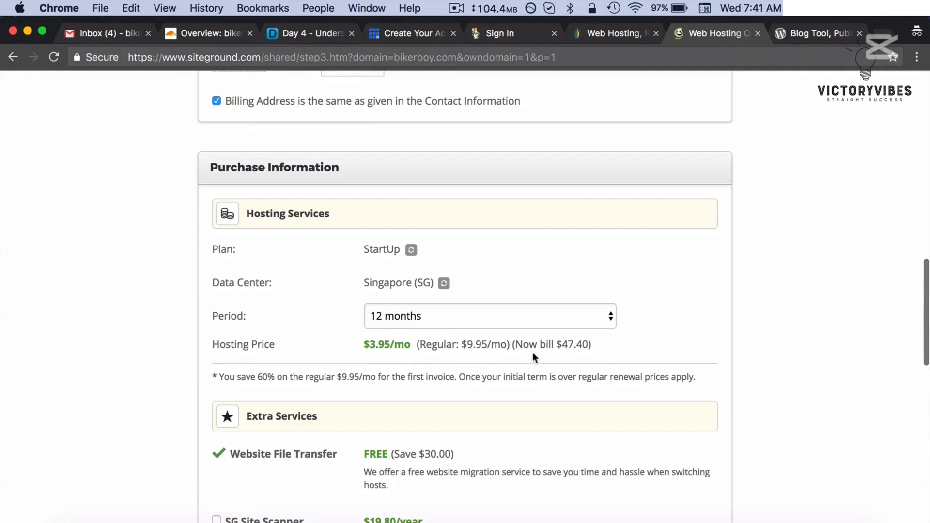
{"action": "left_click_drag", "start_coordinate": [512, 345], "coordinate": [593, 338]}
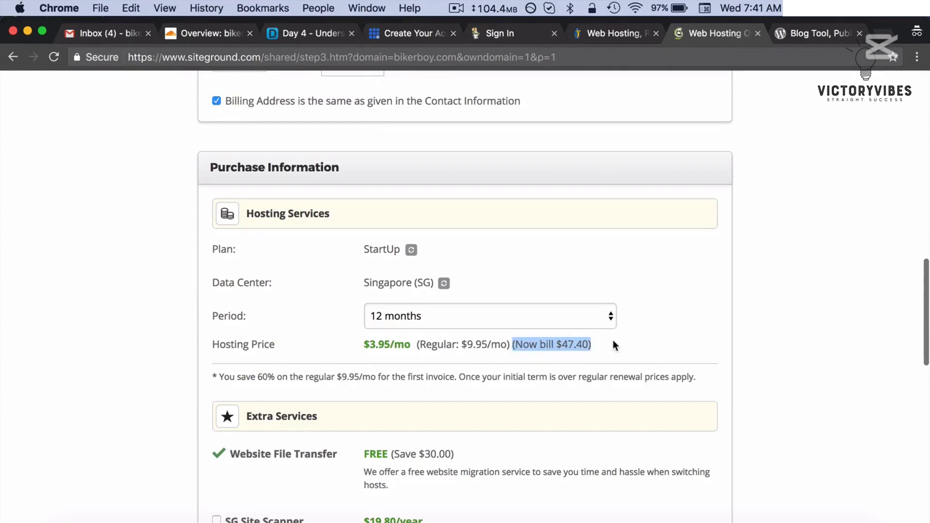
{"action": "left_click", "coordinate": [614, 342]}
{"action": "left_click", "coordinate": [494, 321]}
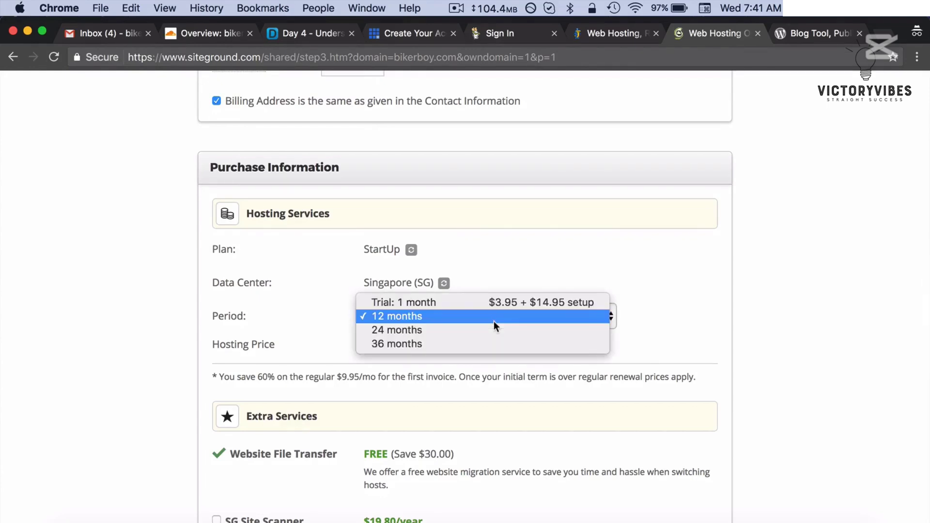
{"action": "left_click", "coordinate": [487, 332]}
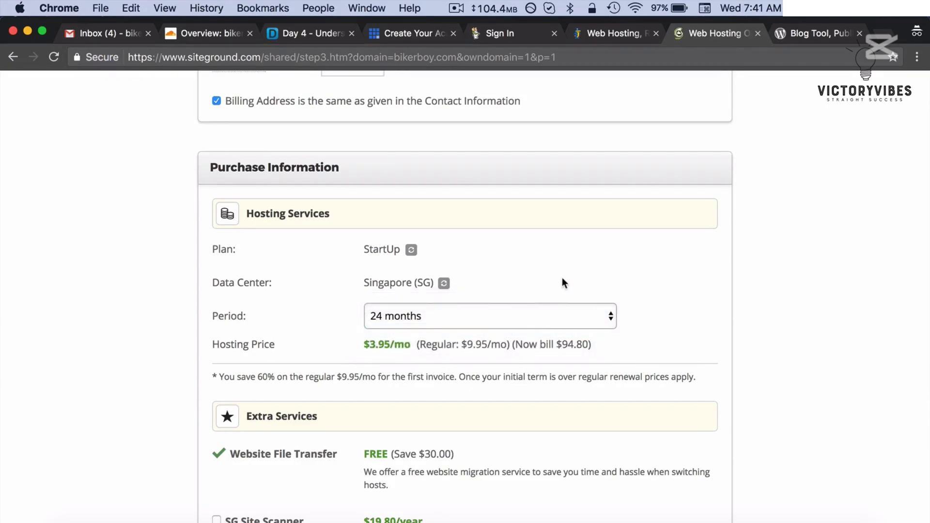
- Scroll through the order to confirm the 94.80 USD total
{"action": "scroll", "coordinate": [563, 279], "scroll_direction": "down", "scroll_amount": 4}
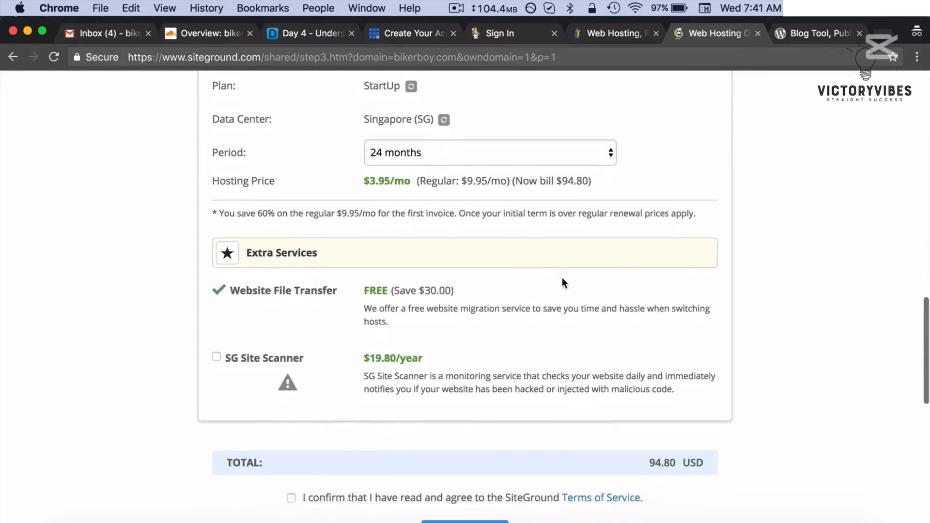
{"action": "scroll", "coordinate": [562, 278], "scroll_direction": "down", "scroll_amount": 4}
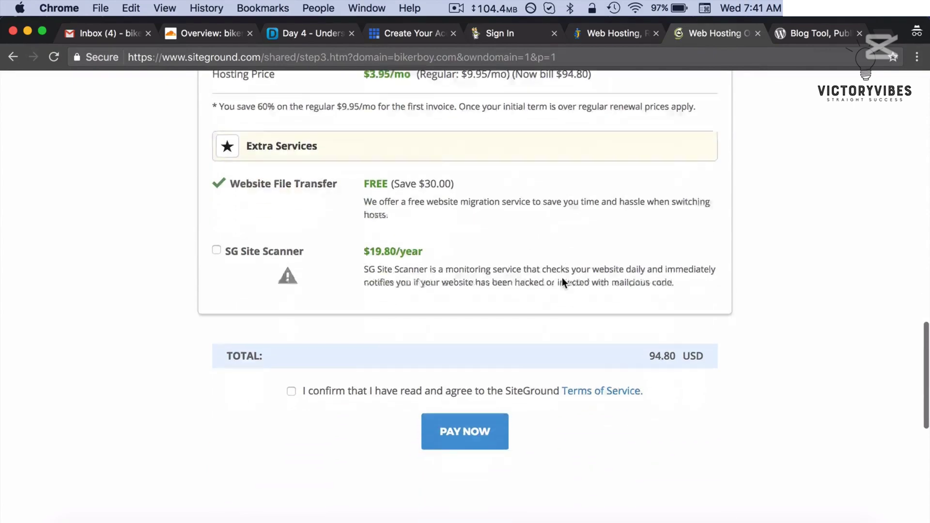
{"action": "scroll", "coordinate": [589, 289], "scroll_direction": "up", "scroll_amount": 20}
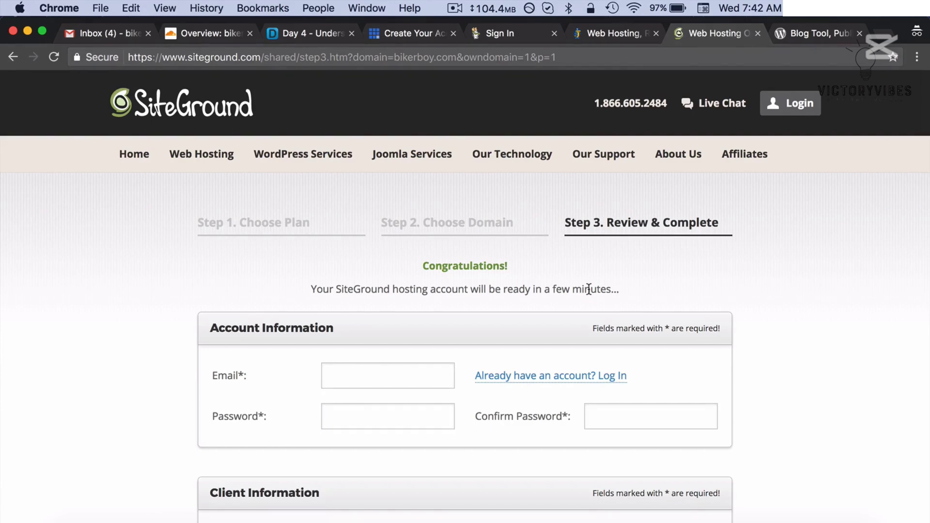
{"action": "scroll", "coordinate": [589, 289], "scroll_direction": "down", "scroll_amount": 5}
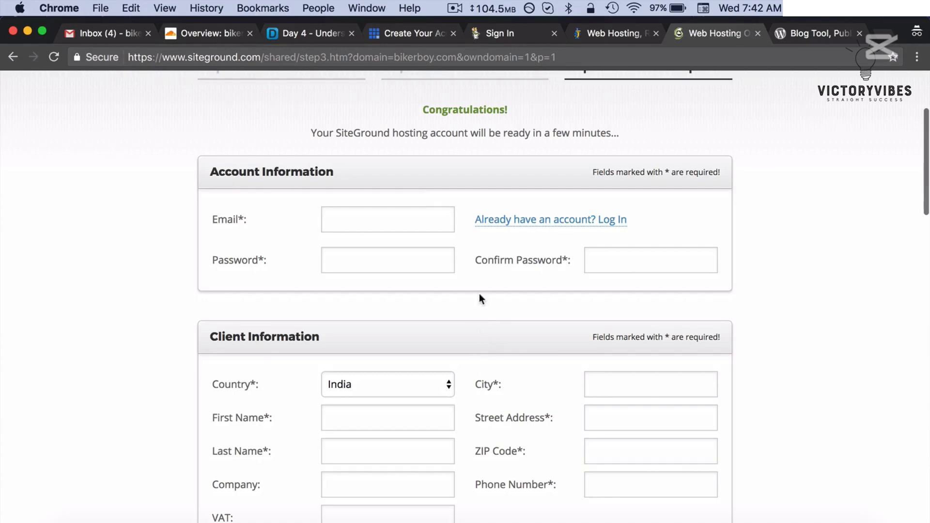
{"action": "scroll", "coordinate": [479, 295], "scroll_direction": "down", "scroll_amount": 5}
{"action": "scroll", "coordinate": [479, 294], "scroll_direction": "down", "scroll_amount": 15}
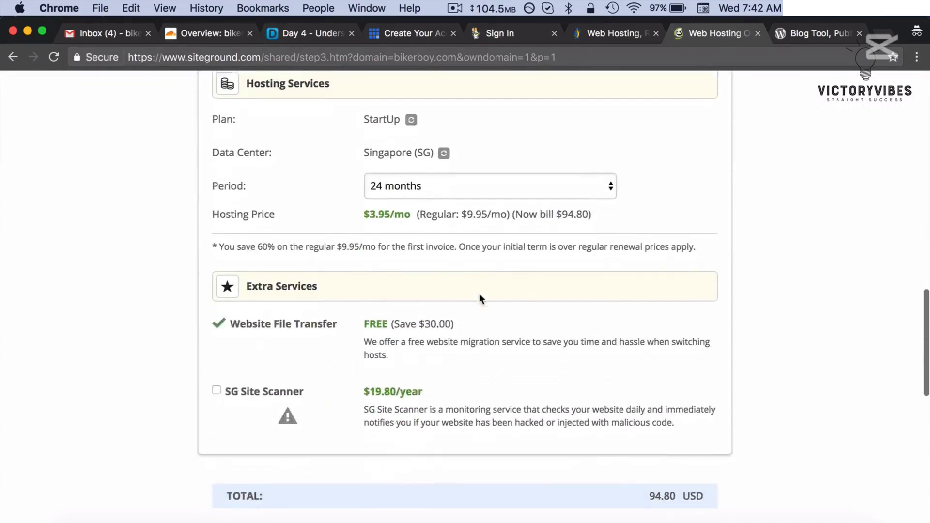
{"action": "scroll", "coordinate": [479, 294], "scroll_direction": "up", "scroll_amount": 15}
{"action": "scroll", "coordinate": [481, 301], "scroll_direction": "up", "scroll_amount": 10}
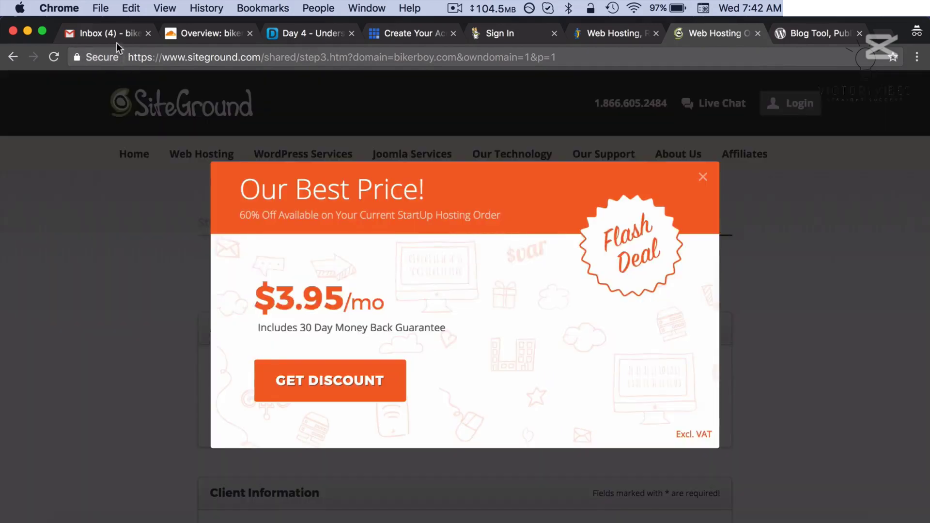
- Open SiteGround's 'Important Information About Your New Hosting Account' email and follow 'Login to Customer Area'
{"action": "left_click", "coordinate": [115, 39]}
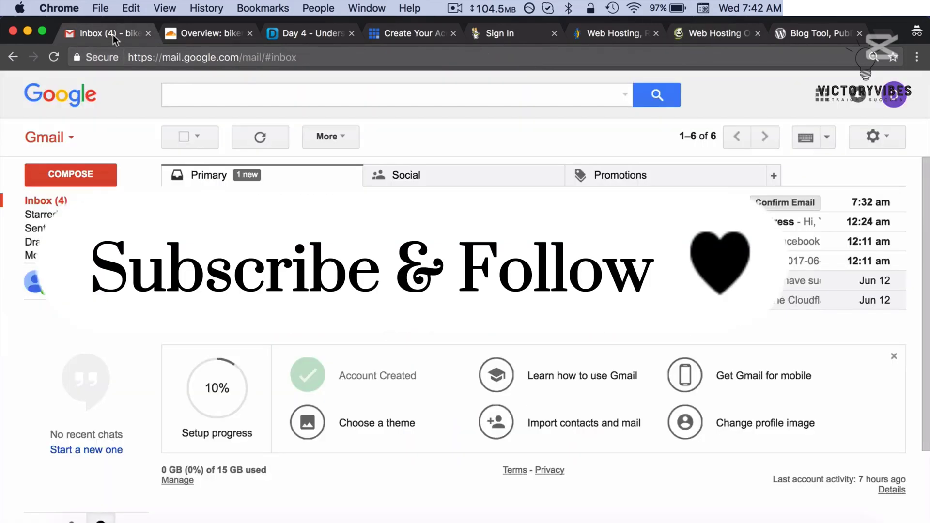
{"action": "left_click", "coordinate": [447, 176]}
{"action": "left_click", "coordinate": [417, 241]}
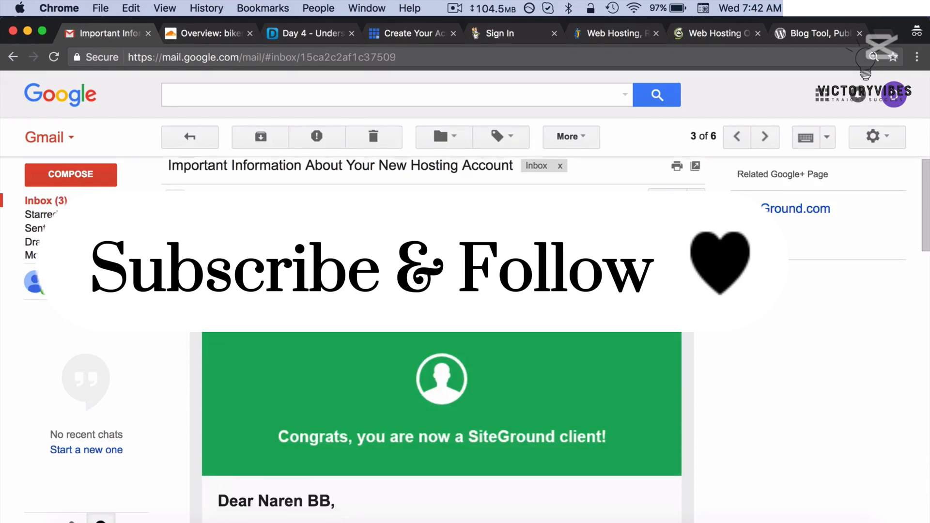
{"action": "scroll", "coordinate": [441, 340], "scroll_direction": "down", "scroll_amount": 5}
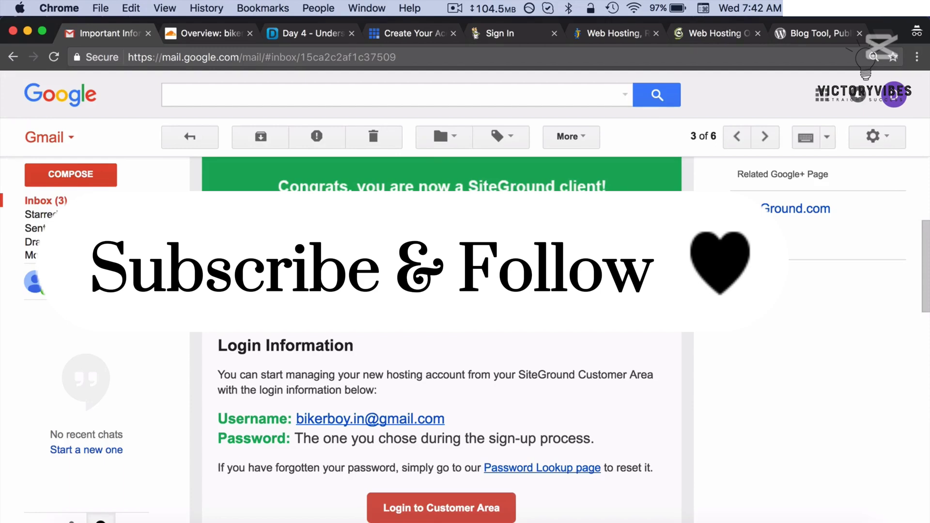
{"action": "scroll", "coordinate": [441, 340], "scroll_direction": "down", "scroll_amount": 3}
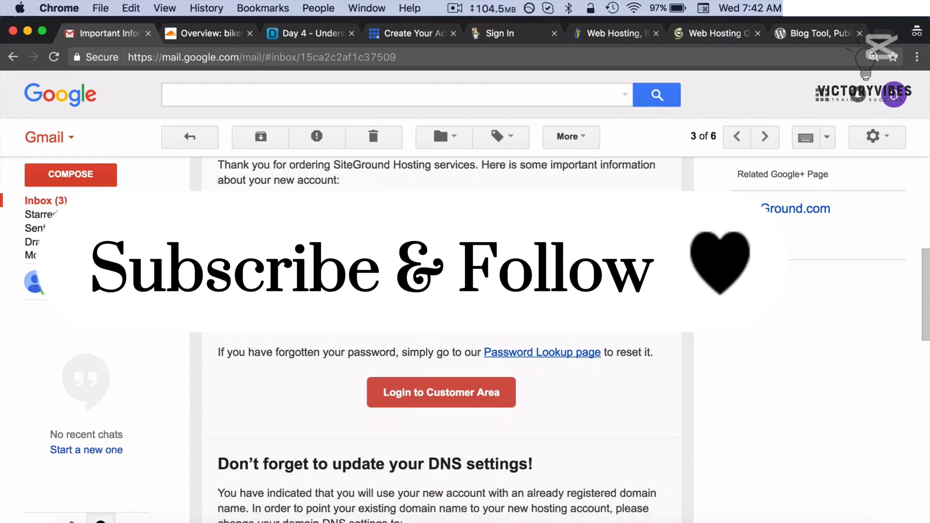
{"action": "left_click", "coordinate": [484, 400]}
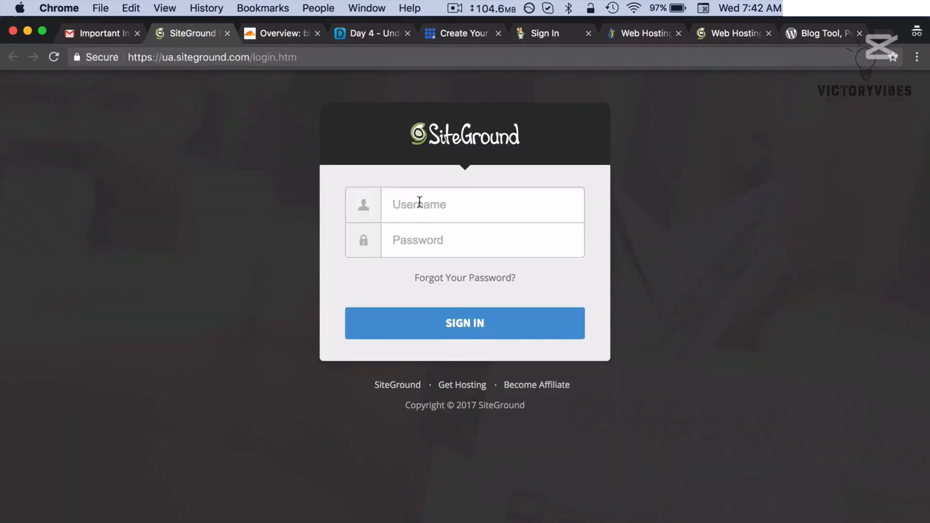
- Enter the SiteGround username and password, fix the extra password character, and sign in
{"action": "left_click", "coordinate": [112, 34]}
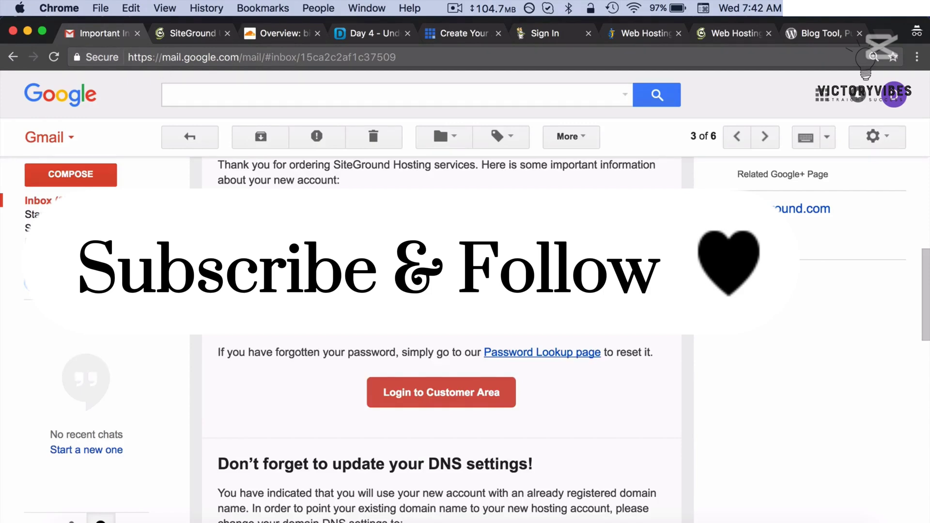
{"action": "left_click", "coordinate": [182, 34]}
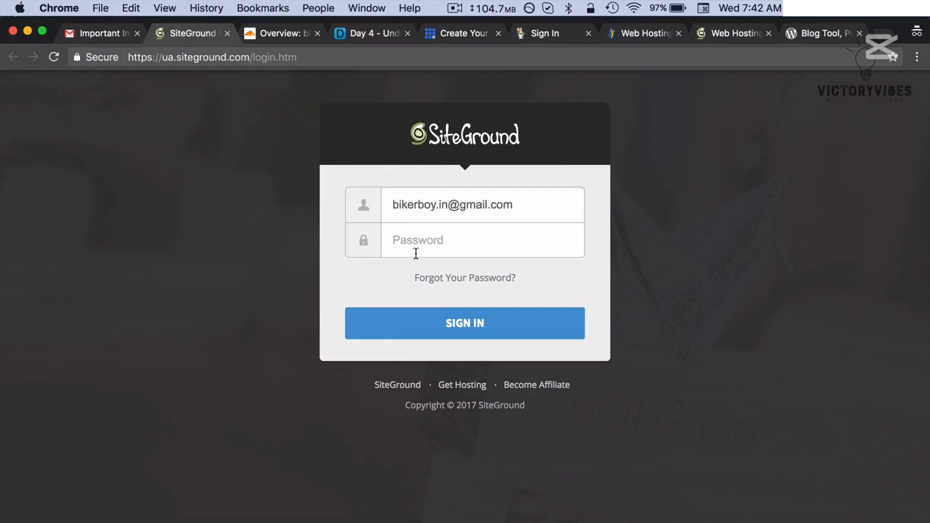
{"action": "left_click", "coordinate": [416, 252]}
{"action": "type", "text": "p*********"}
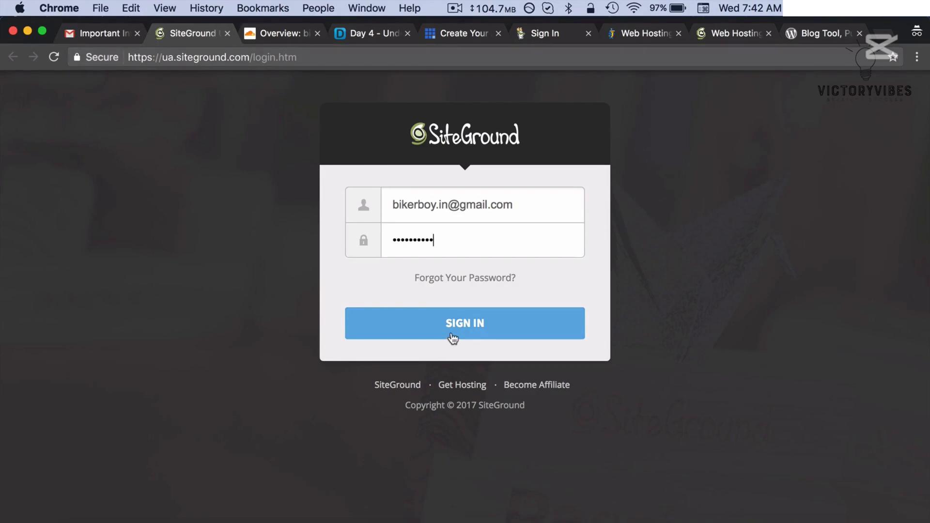
{"action": "left_click", "coordinate": [453, 338]}
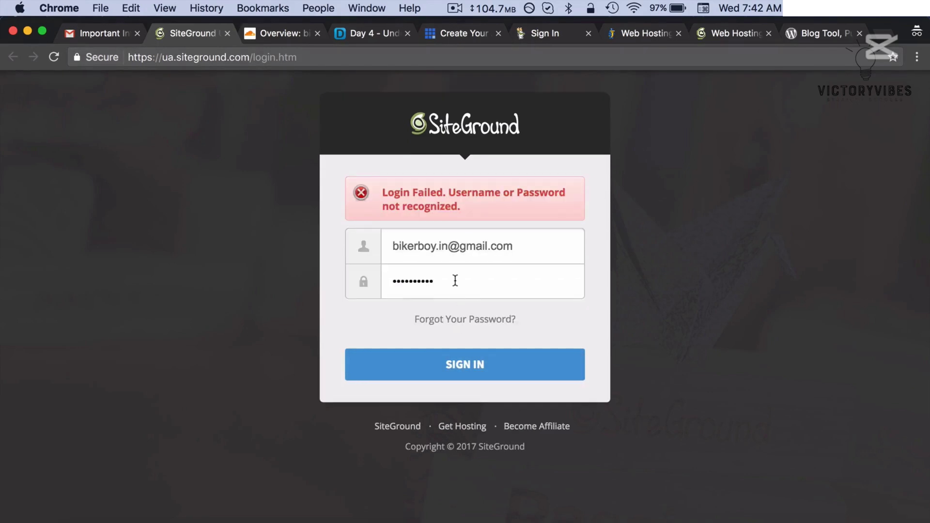
{"action": "key", "text": "BackSpace"}
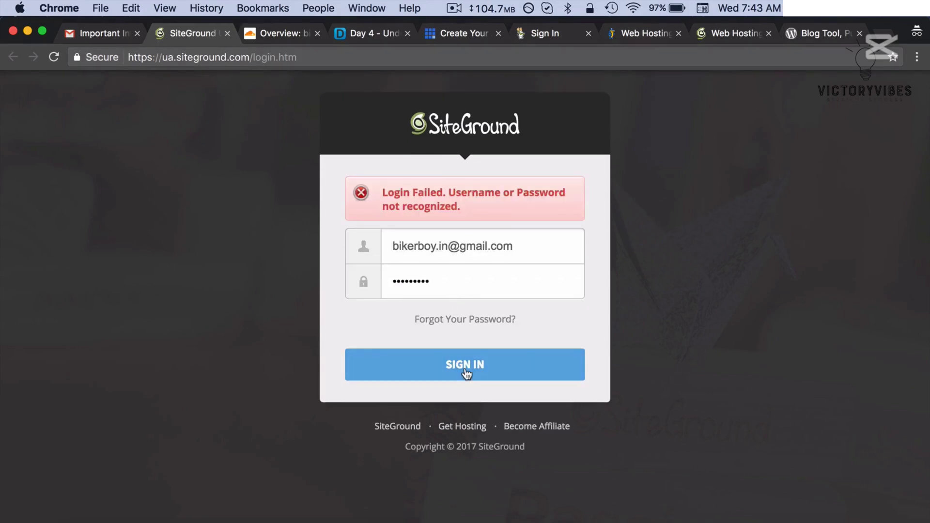
{"action": "left_click", "coordinate": [466, 374]}
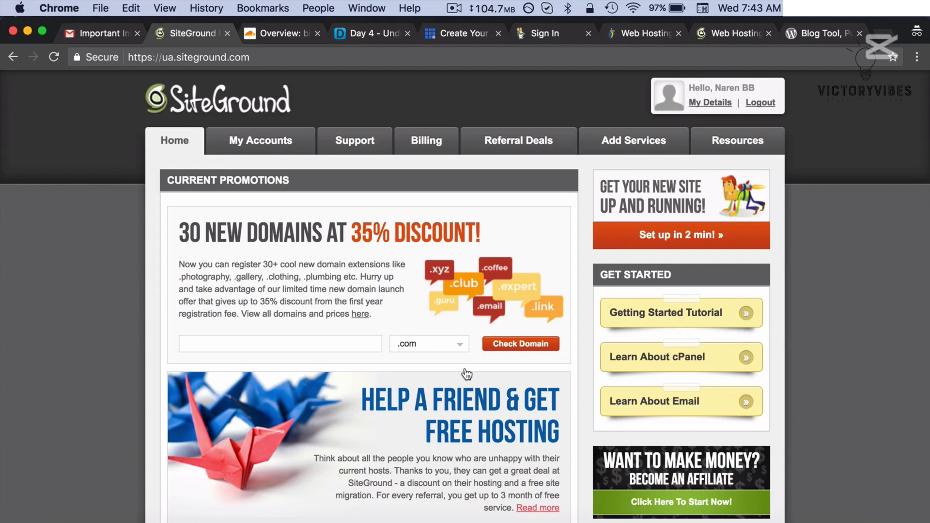
- Open My Accounts to view the bikerboy.in StartUp hosting account
{"action": "left_click", "coordinate": [252, 149]}
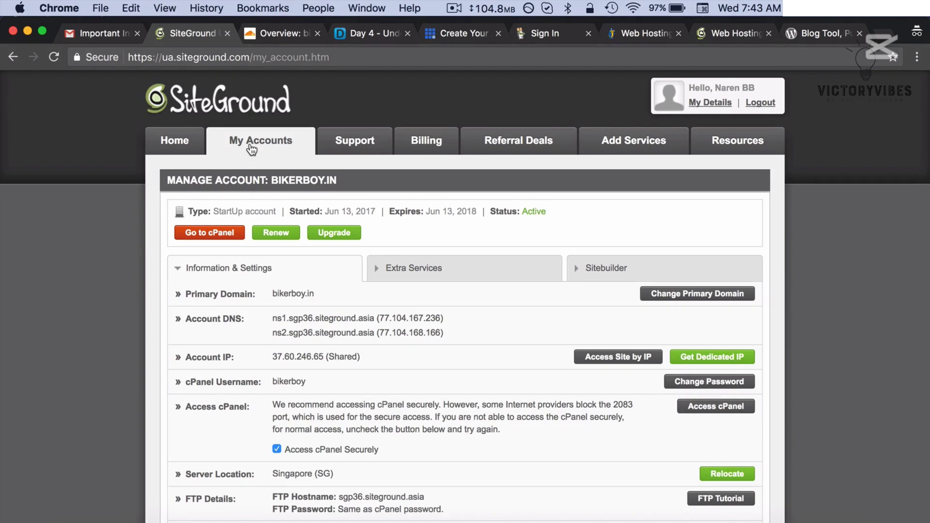
{"action": "scroll", "coordinate": [251, 330], "scroll_direction": "down", "scroll_amount": 2}
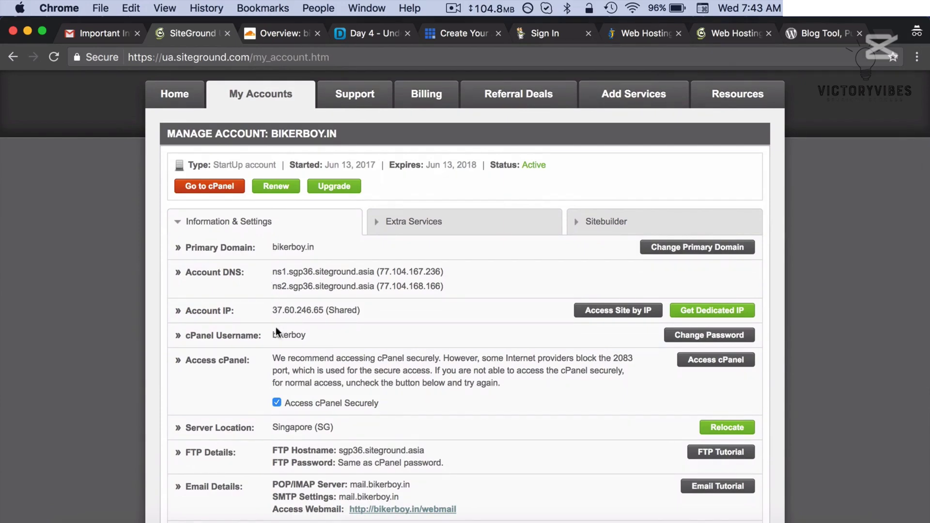
{"action": "scroll", "coordinate": [277, 332], "scroll_direction": "down", "scroll_amount": 5}
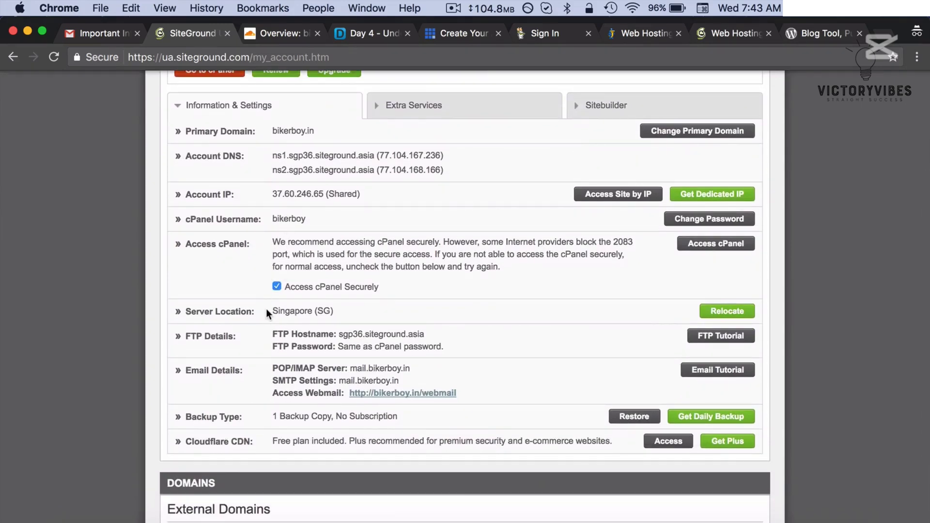
{"action": "left_click_drag", "start_coordinate": [275, 310], "coordinate": [333, 313]}
{"action": "left_click", "coordinate": [350, 312]}
{"action": "scroll", "coordinate": [349, 311], "scroll_direction": "down", "scroll_amount": 3}
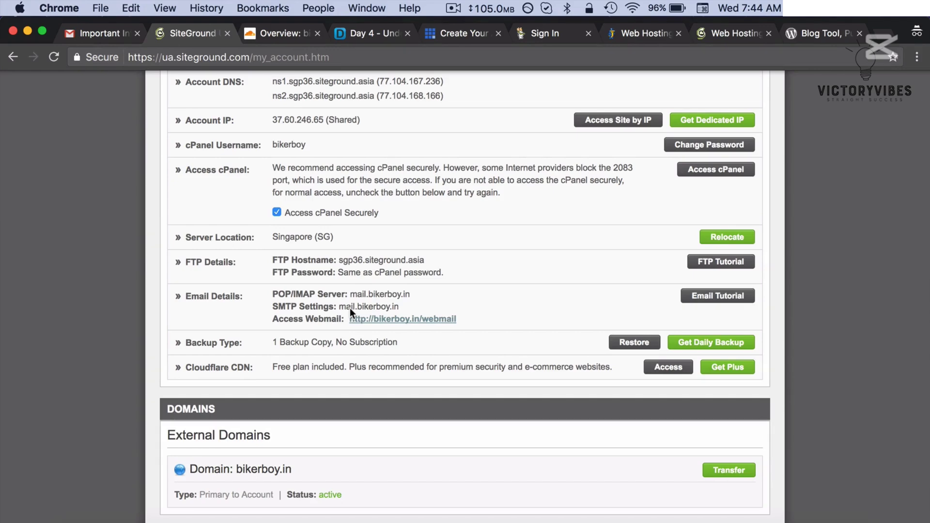
{"action": "left_click", "coordinate": [272, 35]}
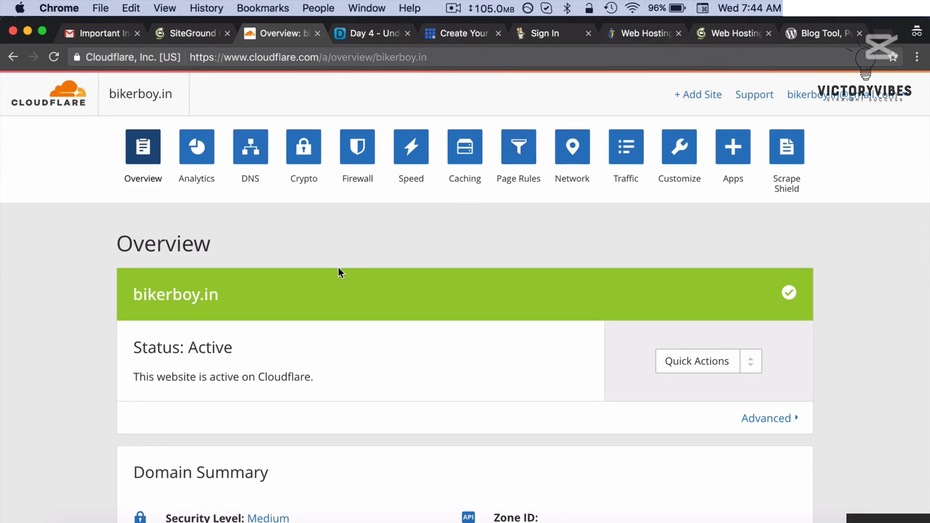
{"action": "left_click", "coordinate": [191, 34]}
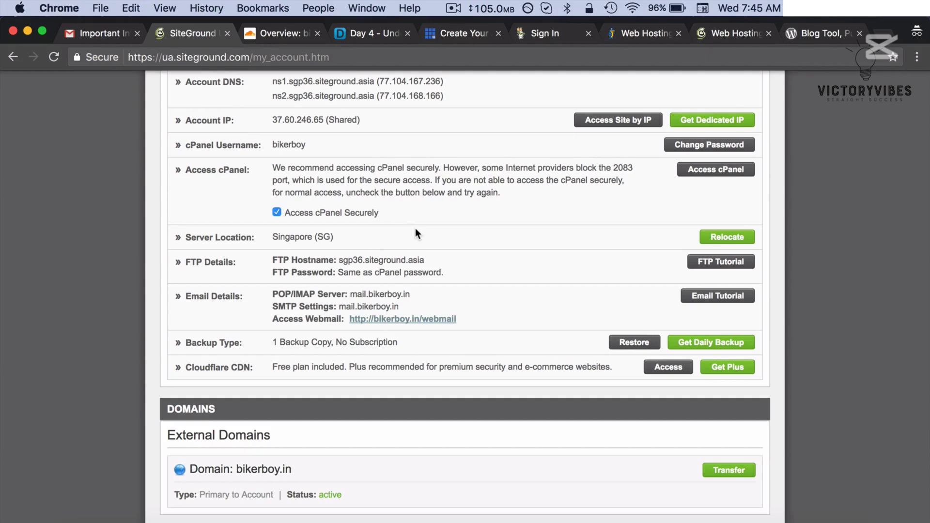
{"action": "scroll", "coordinate": [416, 229], "scroll_direction": "up", "scroll_amount": 5}
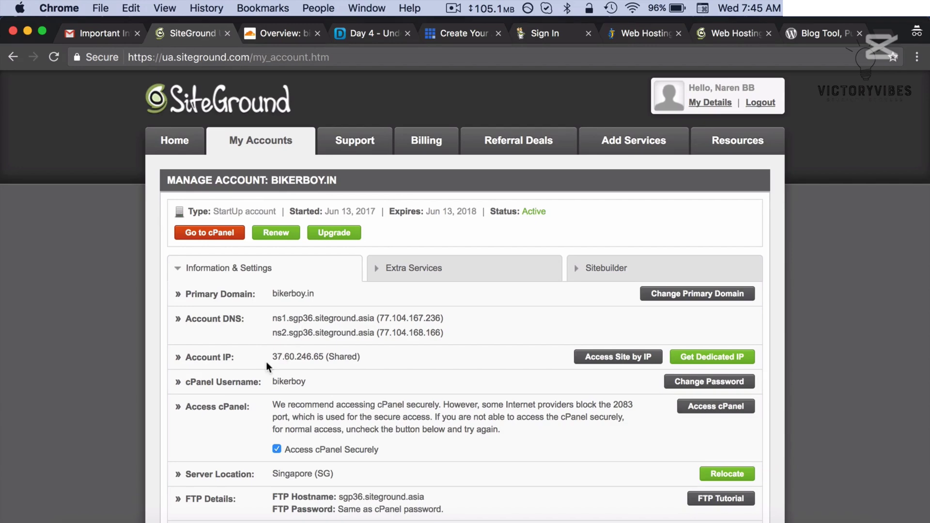
- Copy the SiteGround account IP address 37.60.246.65
{"action": "left_click_drag", "start_coordinate": [268, 360], "coordinate": [286, 357]}
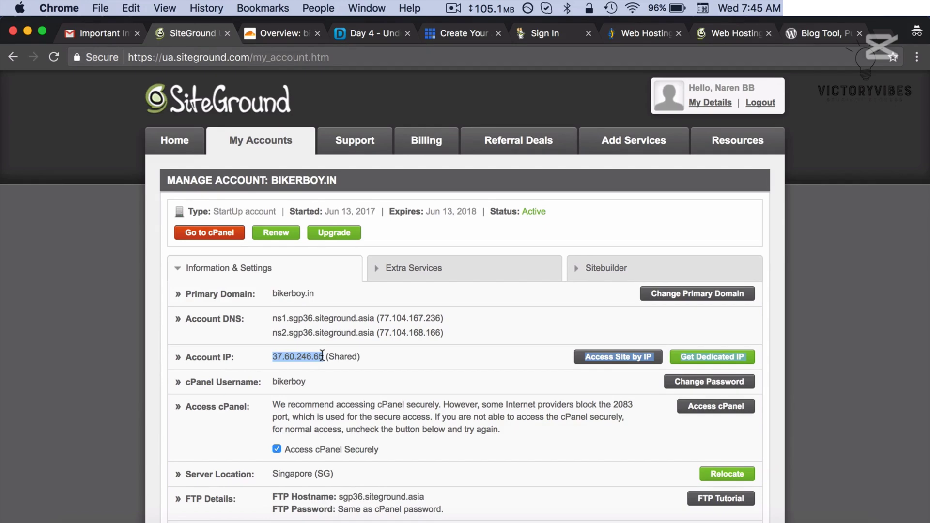
{"action": "key", "text": "super+c"}
{"action": "left_click", "coordinate": [370, 354]}
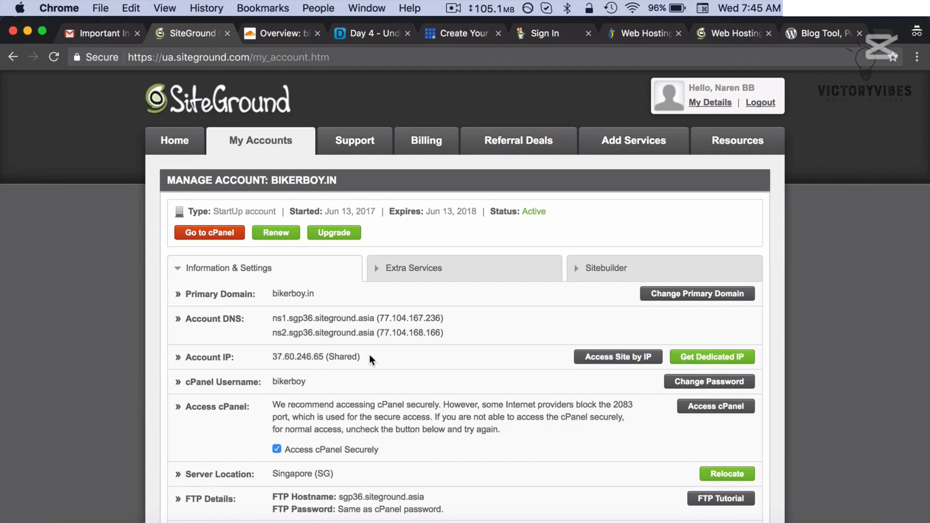
- In Cloudflare's DNS settings for bikerboy.in, start a new A record named bikerboy.in
{"action": "left_click", "coordinate": [281, 30]}
{"action": "scroll", "coordinate": [264, 236], "scroll_direction": "down", "scroll_amount": 2}
{"action": "scroll", "coordinate": [264, 235], "scroll_direction": "down", "scroll_amount": 3}
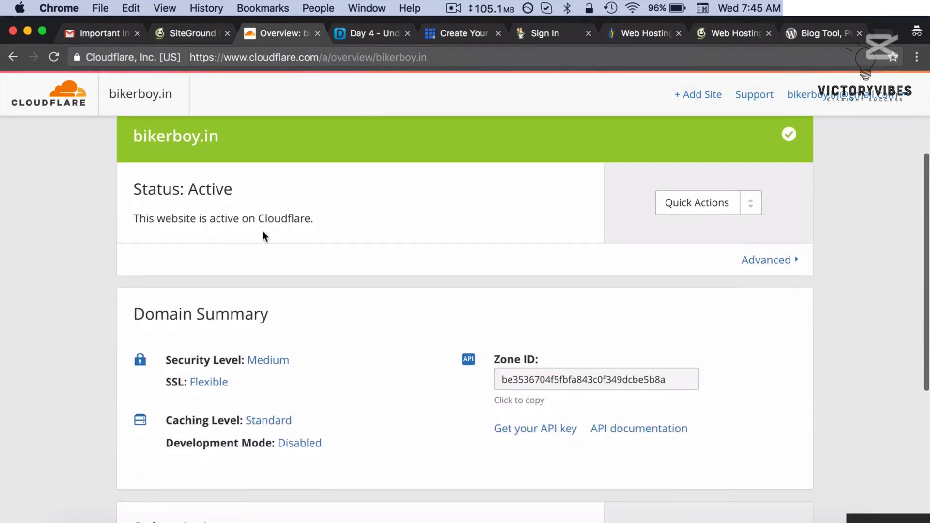
{"action": "scroll", "coordinate": [264, 235], "scroll_direction": "up", "scroll_amount": 5}
{"action": "left_click", "coordinate": [250, 153]}
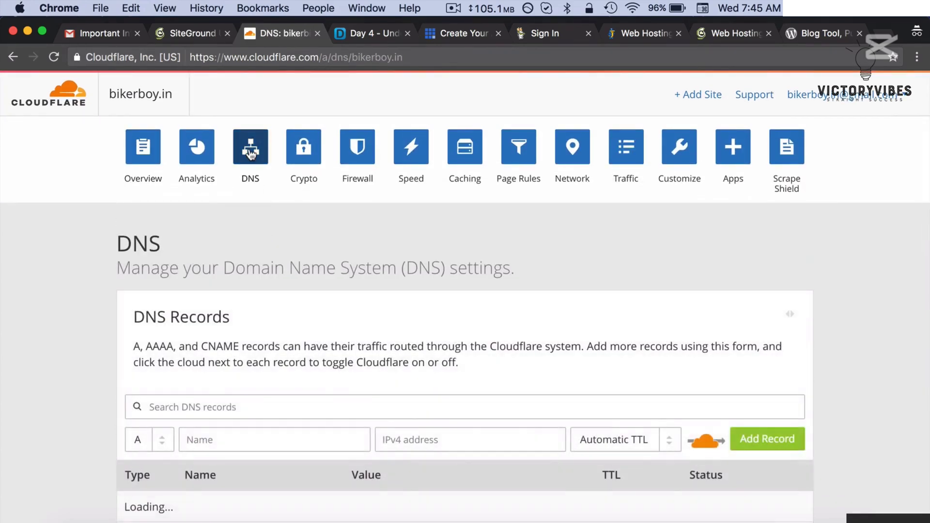
{"action": "scroll", "coordinate": [251, 155], "scroll_direction": "down", "scroll_amount": 1}
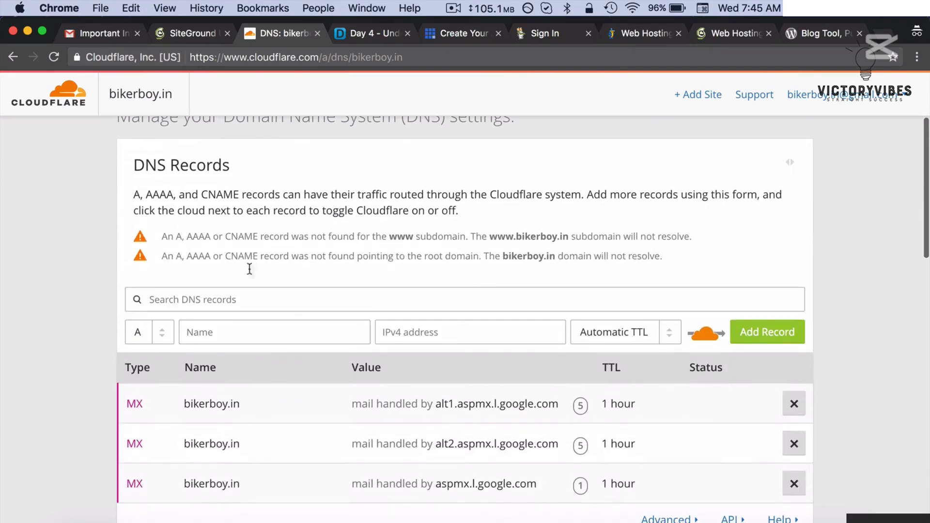
{"action": "left_click", "coordinate": [259, 328]}
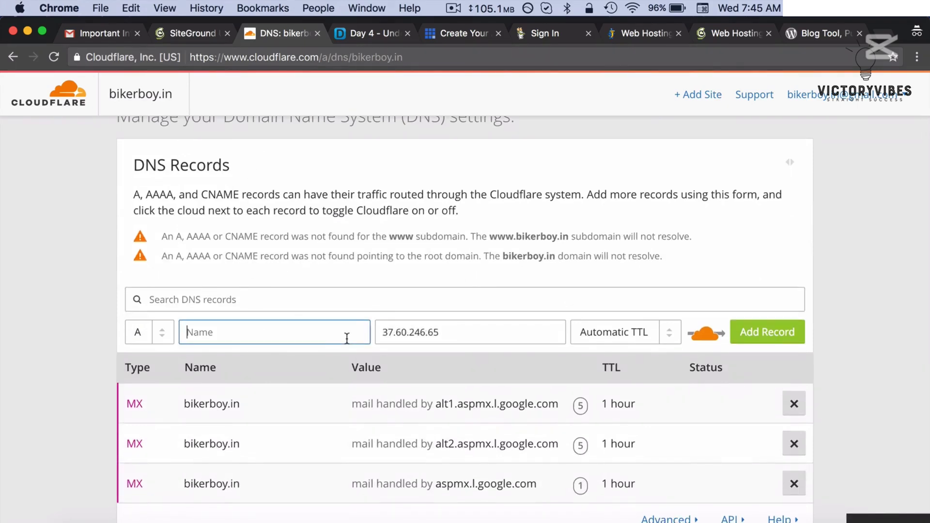
{"action": "type", "text": "bikerboy.in"}
{"action": "left_click", "coordinate": [609, 277]}
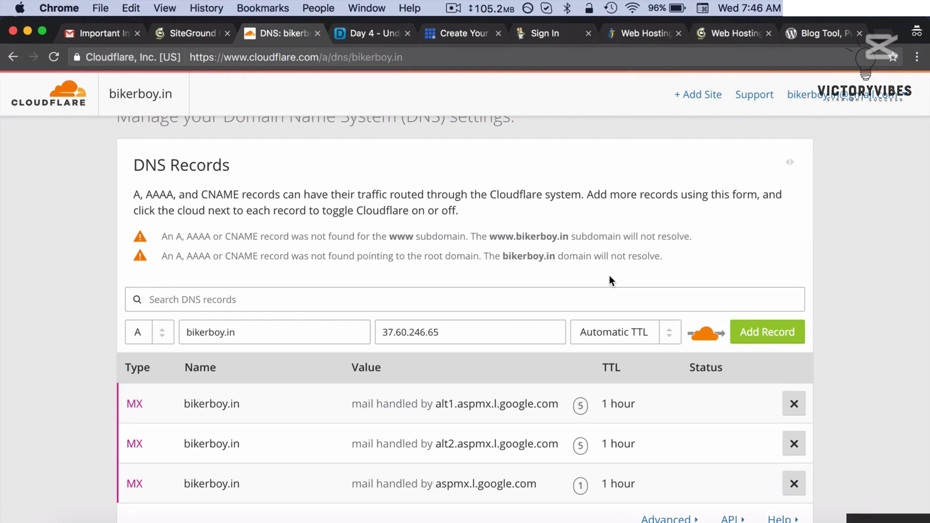
{"action": "left_click", "coordinate": [777, 337]}
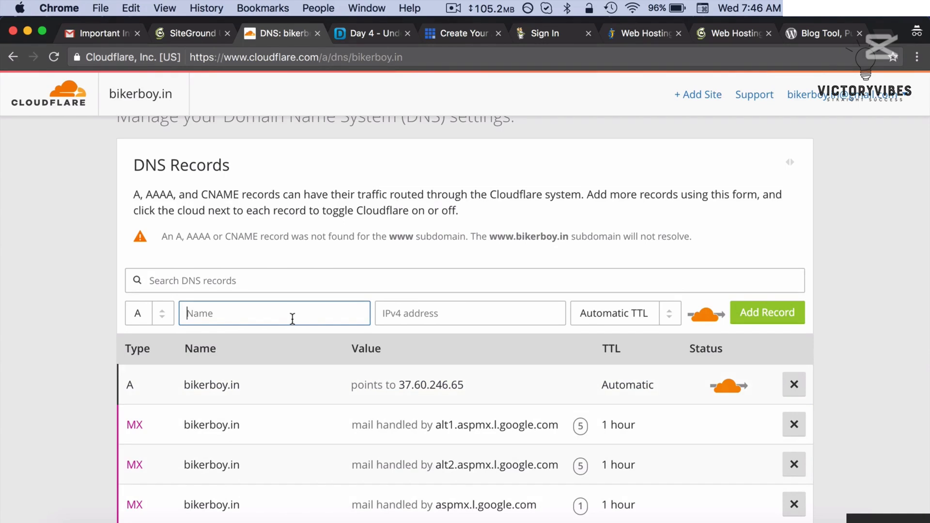
{"action": "type", "text": "www."}
{"action": "key", "text": "super+v"}
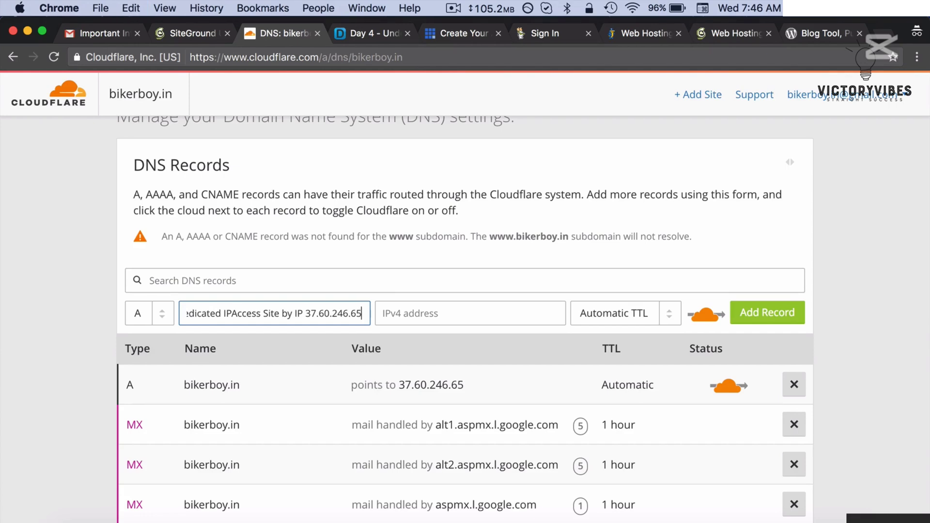
{"action": "key", "text": "super+z"}
{"action": "type", "text": "bik"}
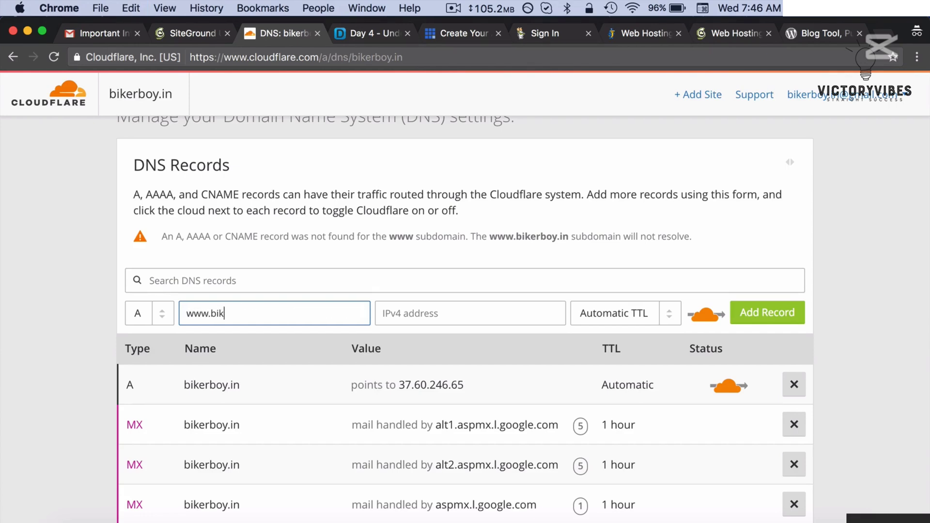
{"action": "type", "text": "erboy.in"}
{"action": "key", "text": "Tab"}
- Point the www record to 37.60.246.65 and add it
{"action": "left_click_drag", "start_coordinate": [494, 384], "coordinate": [401, 383]}
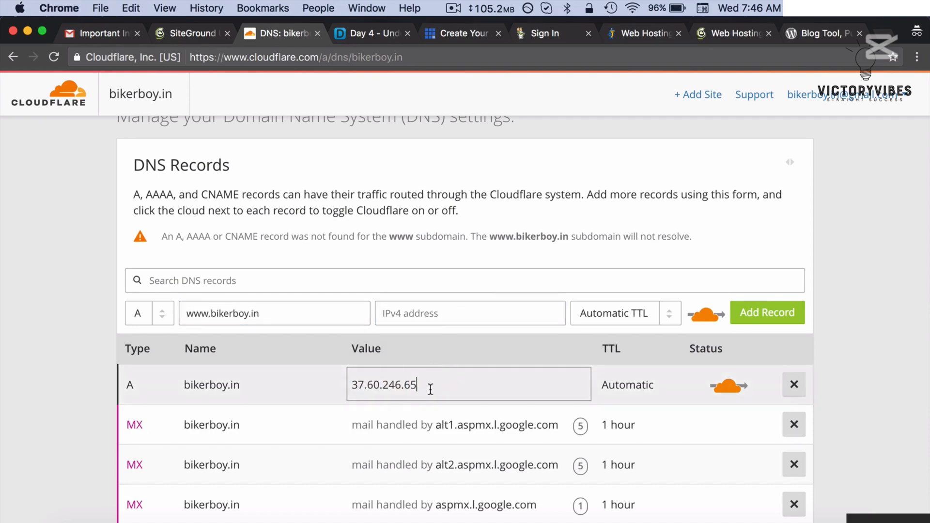
{"action": "double_click", "coordinate": [429, 390]}
{"action": "key", "text": "super+c"}
{"action": "left_click", "coordinate": [470, 314]}
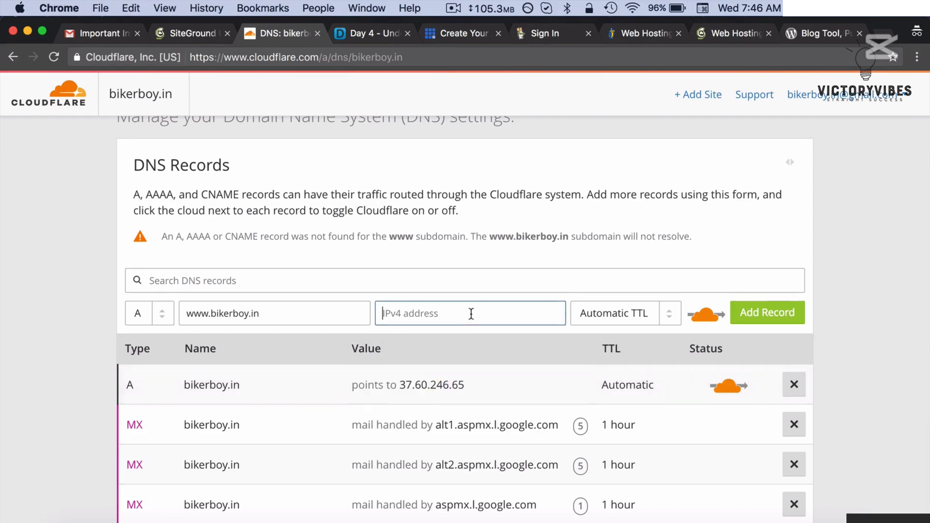
{"action": "key", "text": "super+v"}
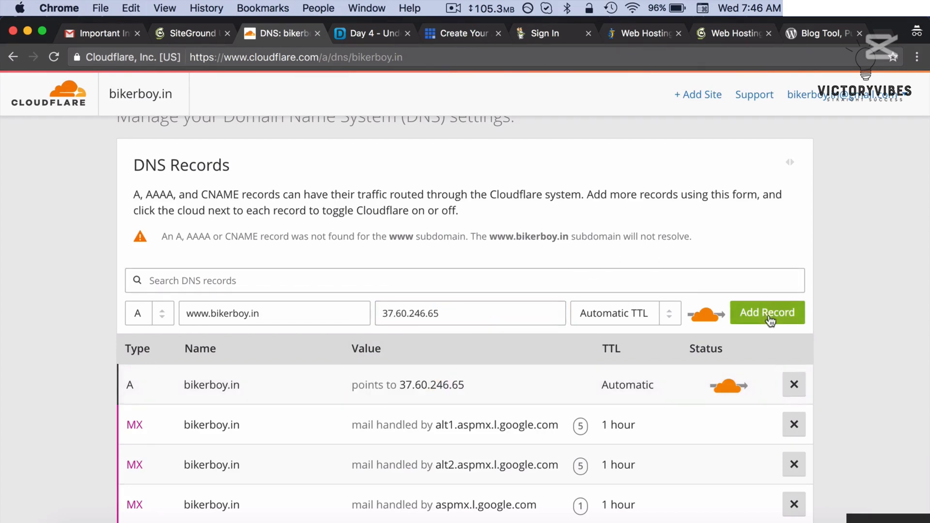
{"action": "left_click", "coordinate": [767, 312]}
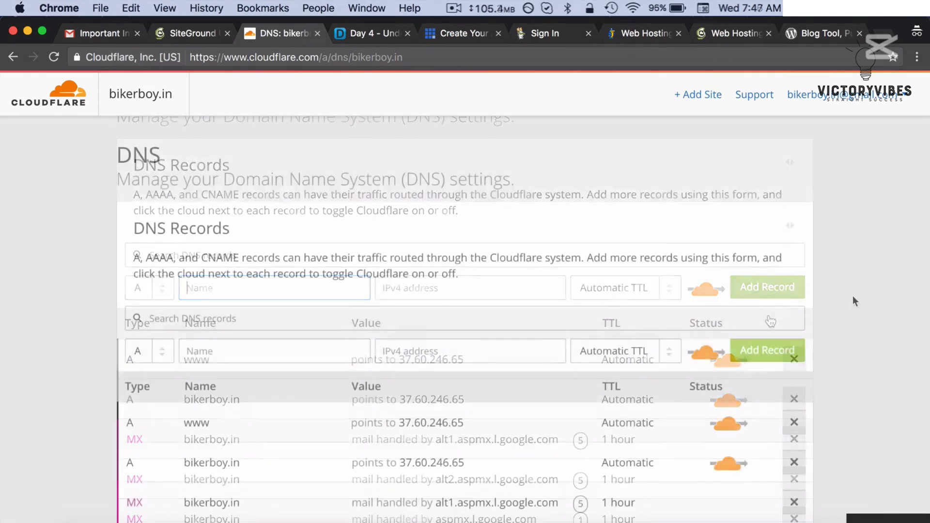
- Reload the Cloudflare DNS page and check both bikerboy.in A records are still listed
{"action": "scroll", "coordinate": [853, 297], "scroll_direction": "down", "scroll_amount": 15}
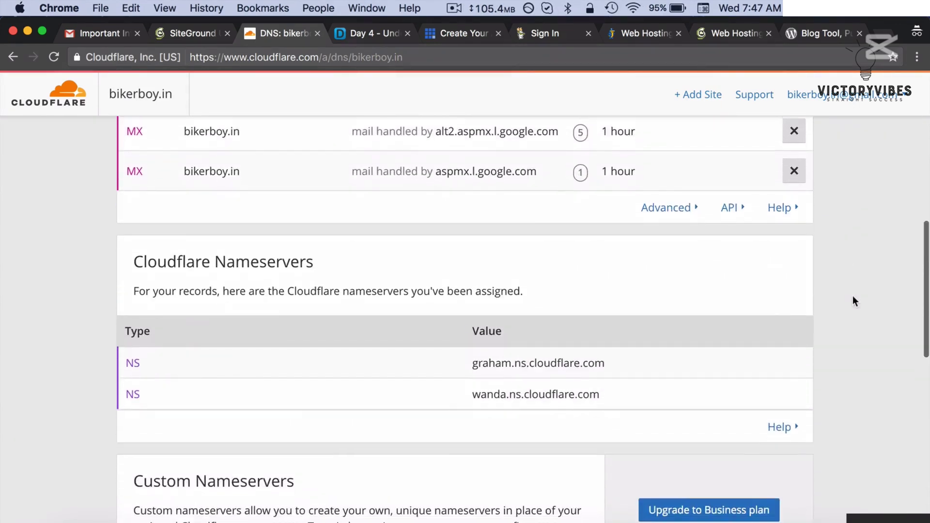
{"action": "scroll", "coordinate": [853, 297], "scroll_direction": "down", "scroll_amount": 5}
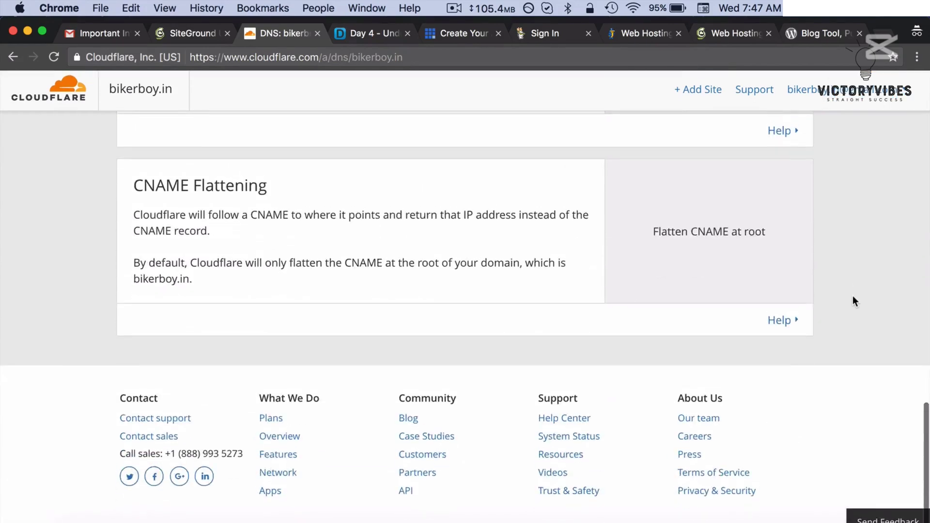
{"action": "scroll", "coordinate": [853, 300], "scroll_direction": "up", "scroll_amount": 20}
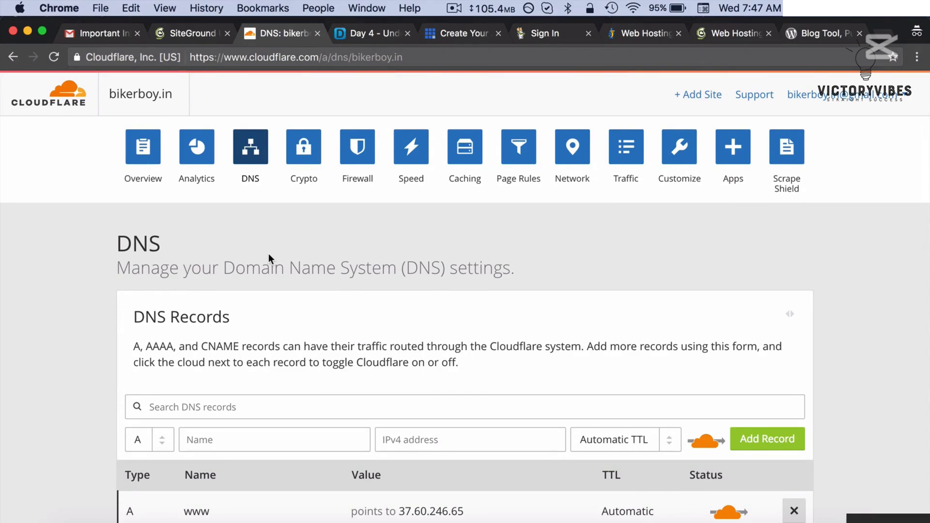
{"action": "key", "text": "super+r"}
{"action": "scroll", "coordinate": [264, 301], "scroll_direction": "down", "scroll_amount": 5}
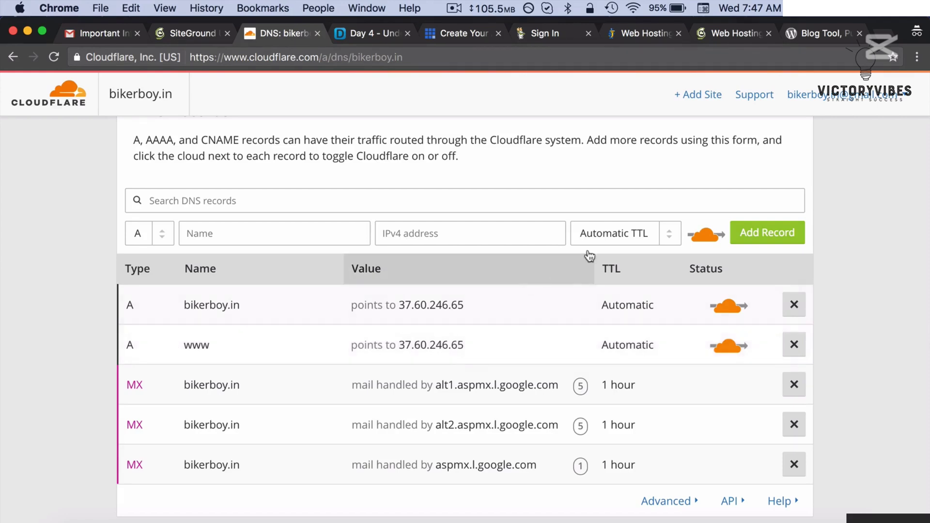
{"action": "scroll", "coordinate": [806, 240], "scroll_direction": "up", "scroll_amount": 5}
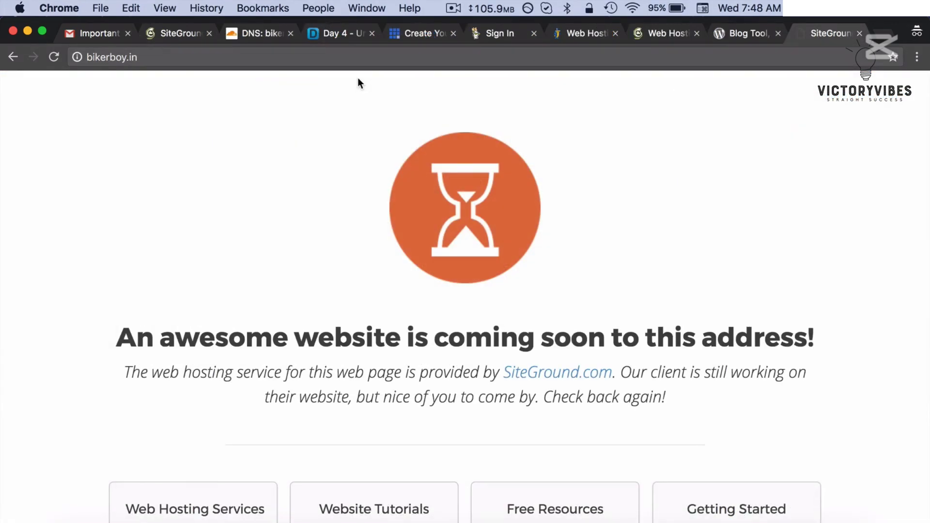
- Look over the bikerboy.in coming-soon page, then return to the SiteGround My Accounts tab
{"action": "left_click", "coordinate": [258, 38]}
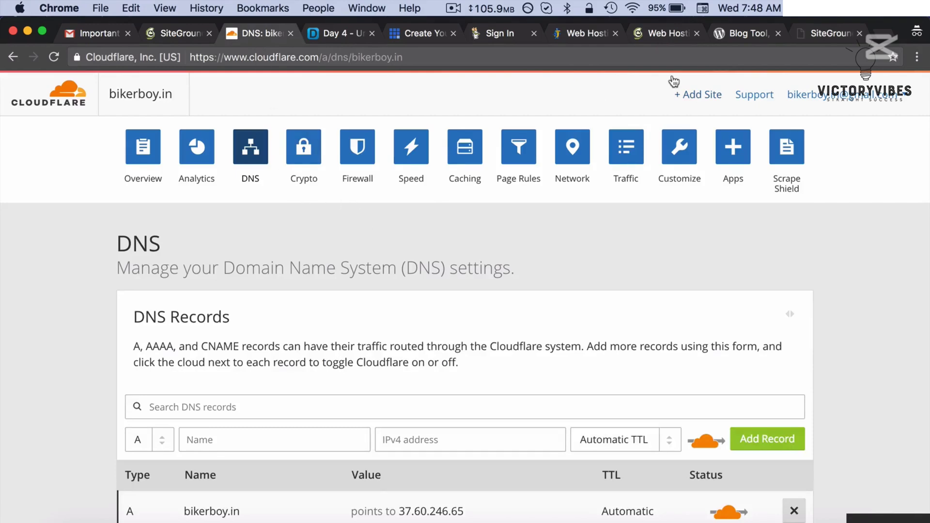
{"action": "left_click", "coordinate": [830, 36]}
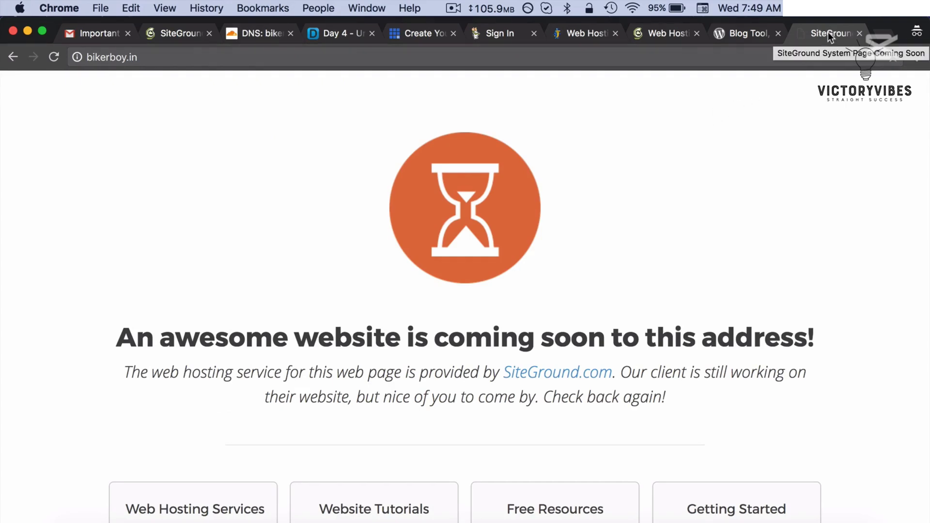
{"action": "scroll", "coordinate": [764, 160], "scroll_direction": "down", "scroll_amount": 2}
{"action": "scroll", "coordinate": [764, 158], "scroll_direction": "down", "scroll_amount": 5}
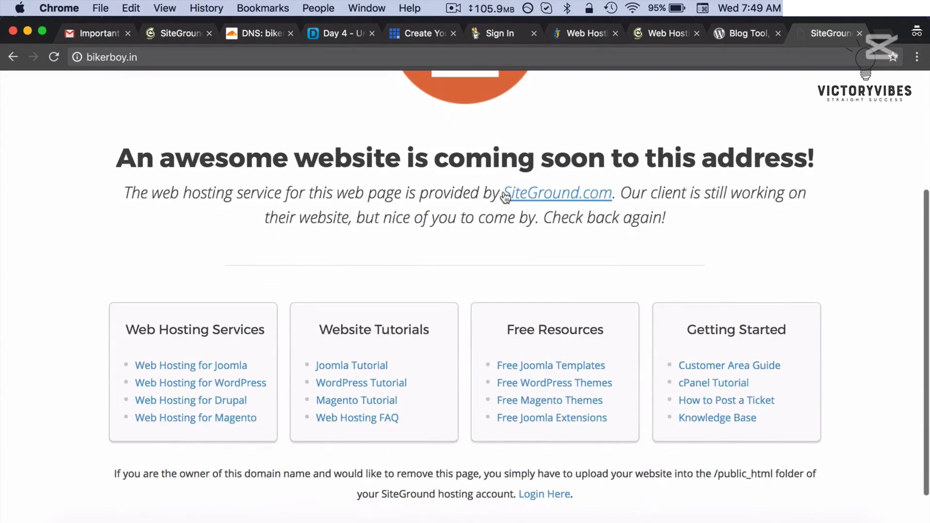
{"action": "left_click_drag", "start_coordinate": [499, 189], "coordinate": [615, 190]}
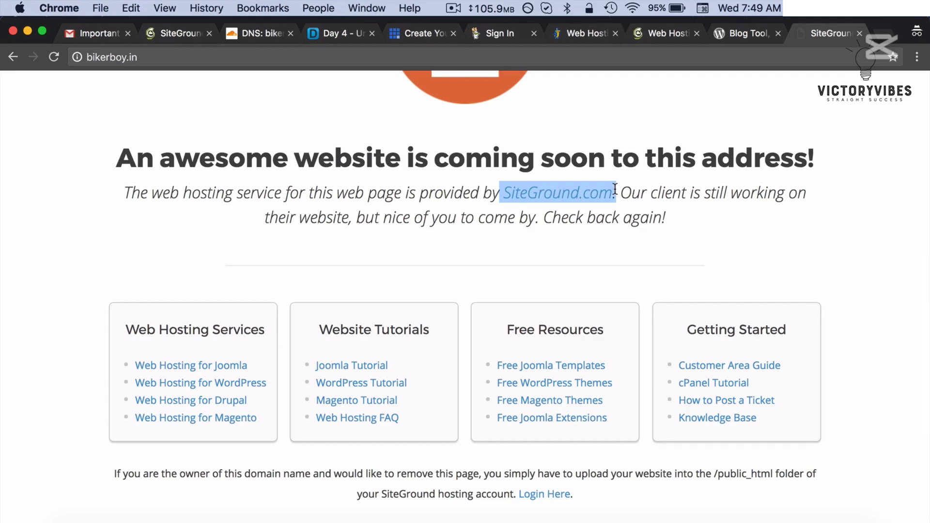
{"action": "left_click", "coordinate": [675, 191]}
{"action": "scroll", "coordinate": [675, 191], "scroll_direction": "up", "scroll_amount": 2}
{"action": "scroll", "coordinate": [675, 192], "scroll_direction": "up", "scroll_amount": 3}
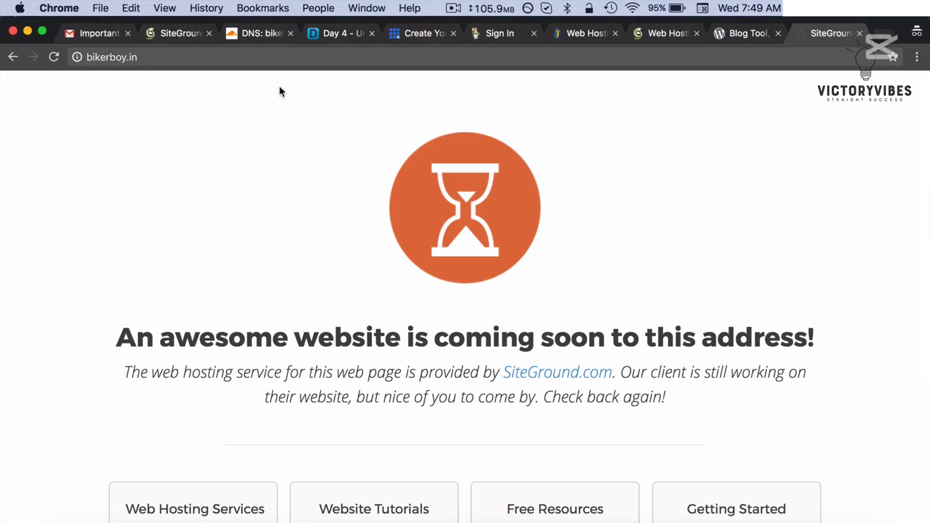
{"action": "left_click", "coordinate": [170, 40]}
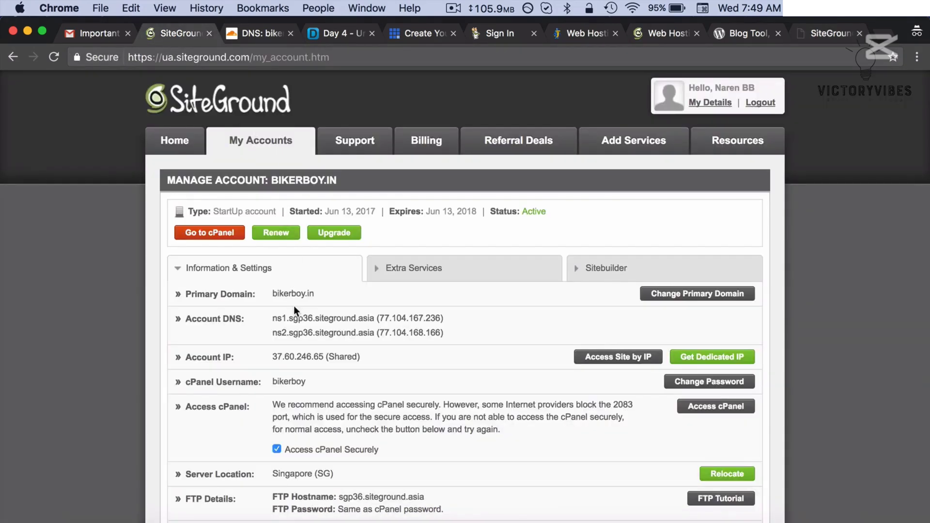
- Enter cPanel for bikerboy.in with Access cPanel Securely kept on
{"action": "left_click", "coordinate": [196, 239]}
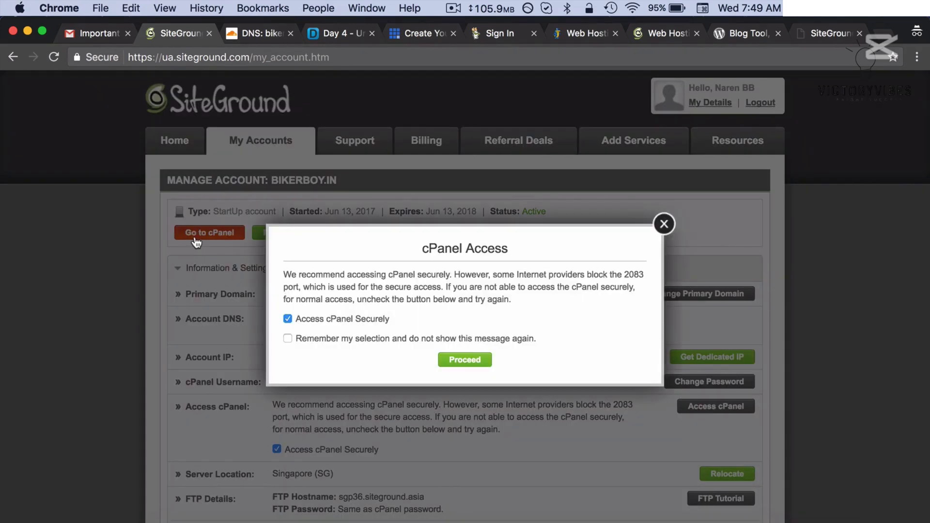
{"action": "left_click", "coordinate": [458, 361]}
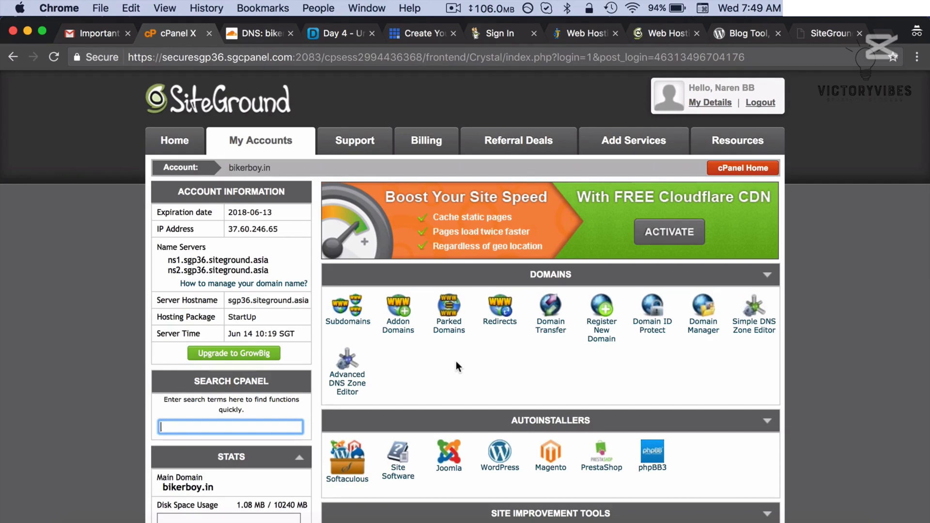
- Launch the WordPress autoinstaller to reach Softaculous's WordPress 4.8 overview page
{"action": "scroll", "coordinate": [457, 367], "scroll_direction": "down", "scroll_amount": 3}
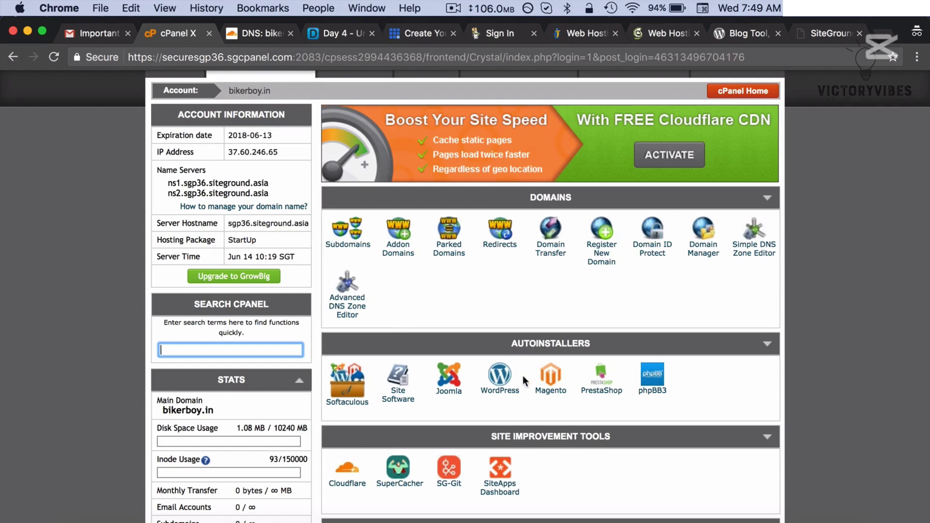
{"action": "left_click", "coordinate": [501, 378]}
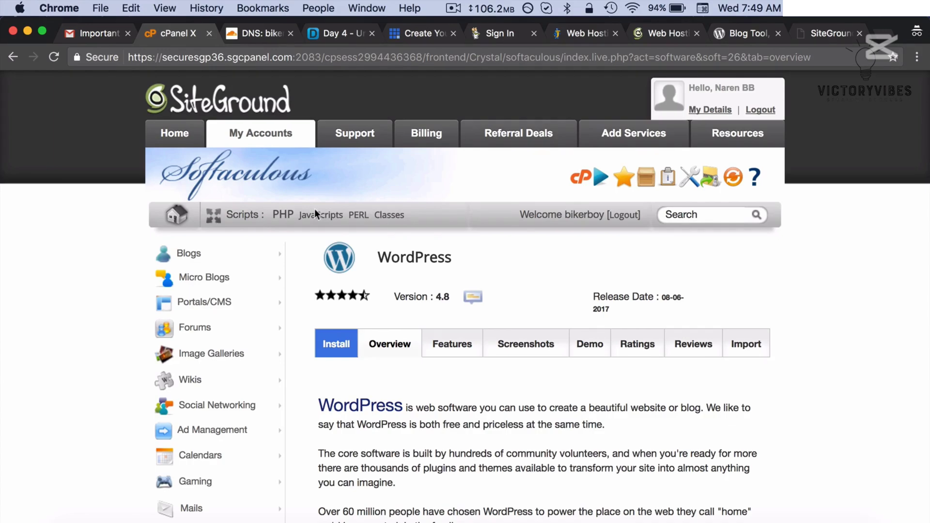
{"action": "scroll", "coordinate": [407, 339], "scroll_direction": "down", "scroll_amount": 10}
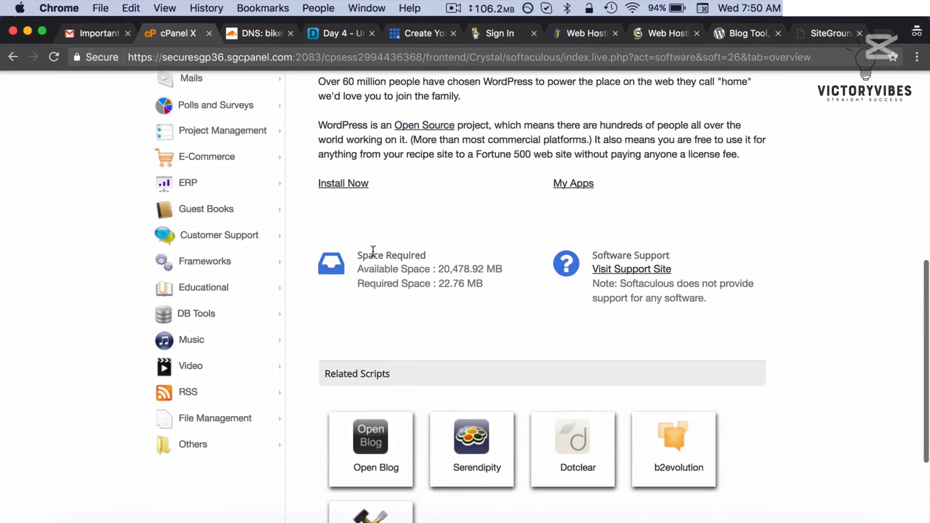
- Start a WordPress install with Site Name and Site Description both set to BikerBoy
{"action": "left_click", "coordinate": [352, 187]}
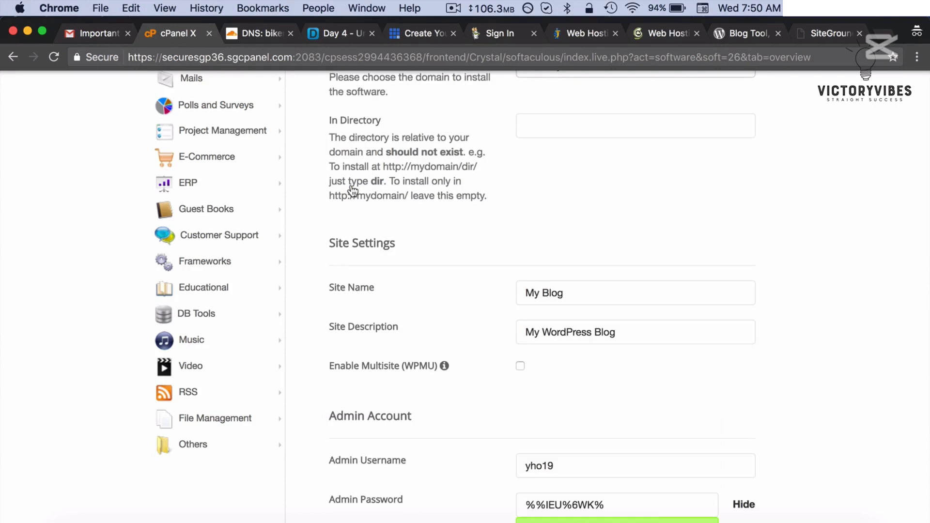
{"action": "left_click_drag", "start_coordinate": [572, 296], "coordinate": [515, 293]}
{"action": "left_click", "coordinate": [571, 293]}
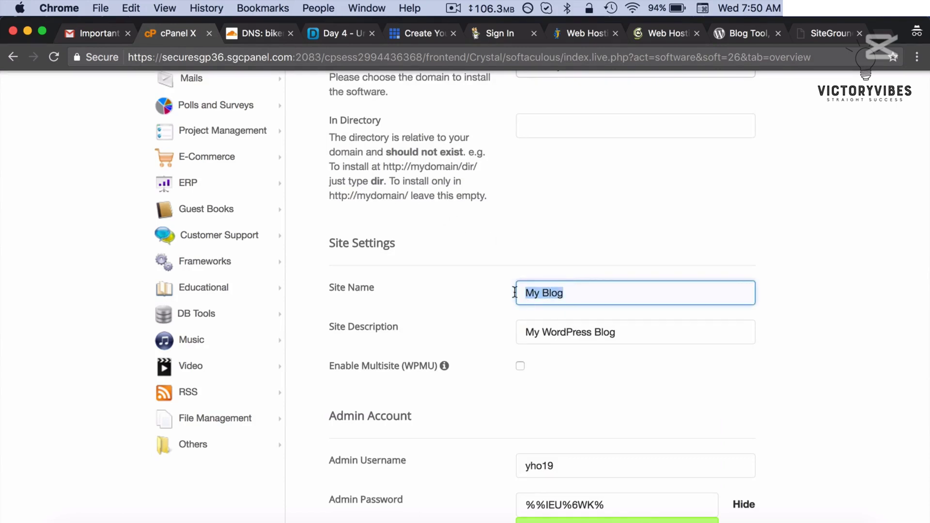
{"action": "type", "text": "BikerBoy"}
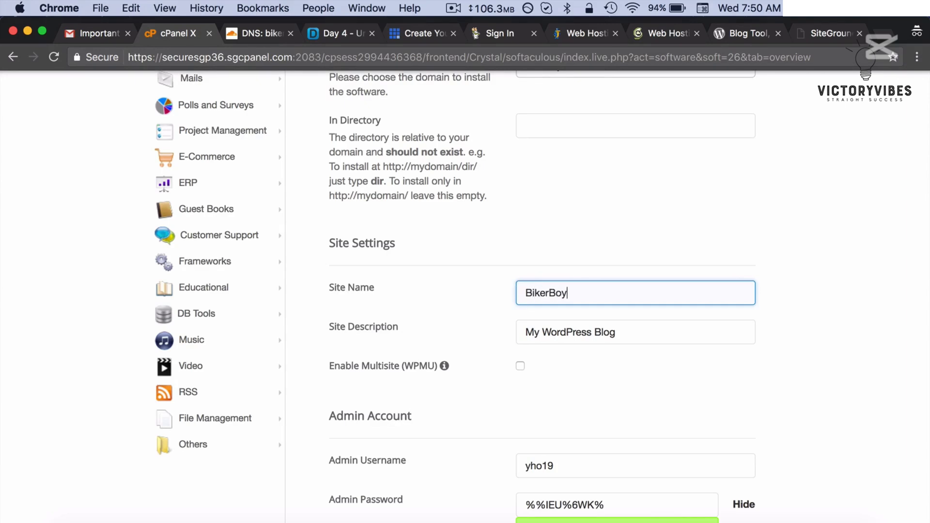
{"action": "key", "text": "super+a"}
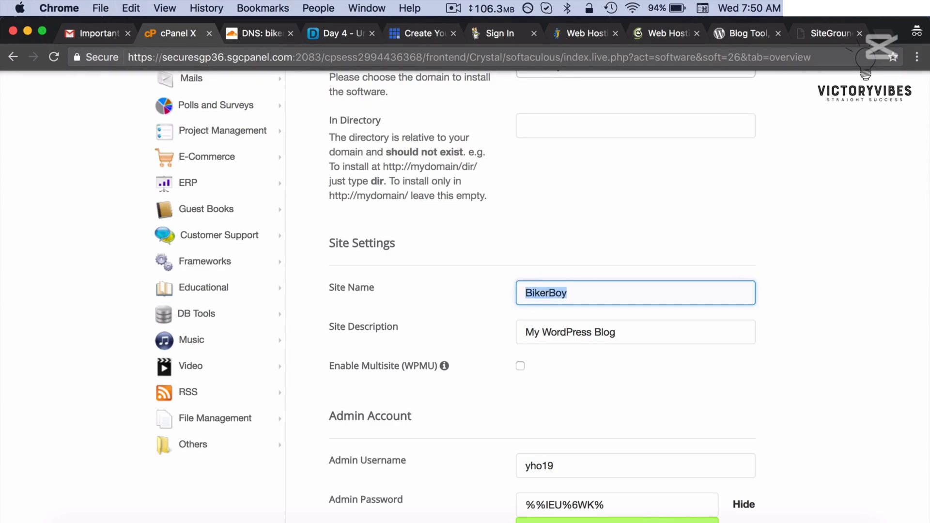
{"action": "key", "text": "super+c"}
{"action": "key", "text": "Tab"}
{"action": "key", "text": "super+v"}
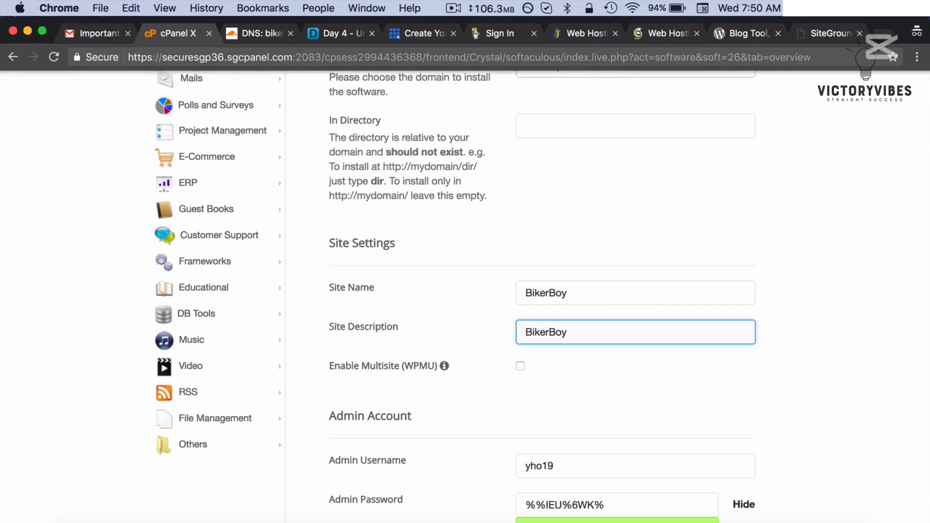
- Replace the default admin username with a new one and select the generated admin password
{"action": "scroll", "coordinate": [589, 342], "scroll_direction": "down", "scroll_amount": 5}
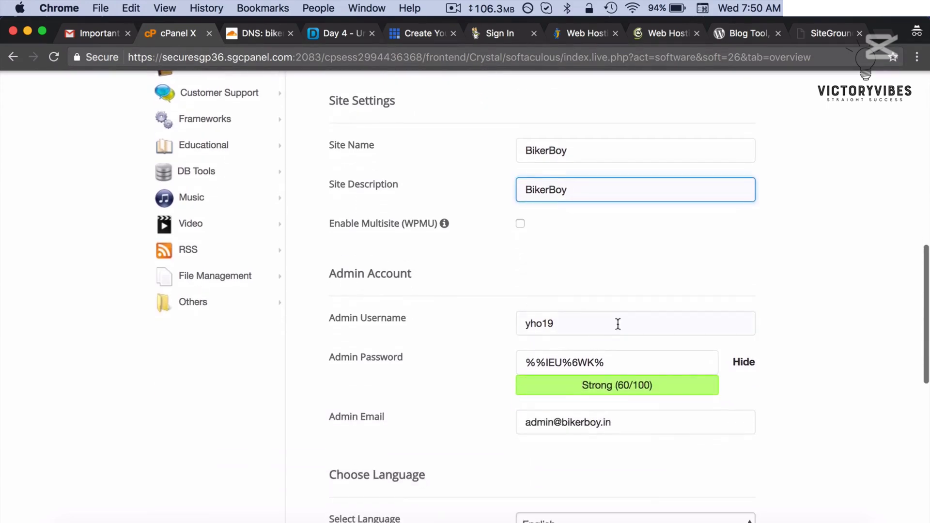
{"action": "left_click", "coordinate": [617, 323]}
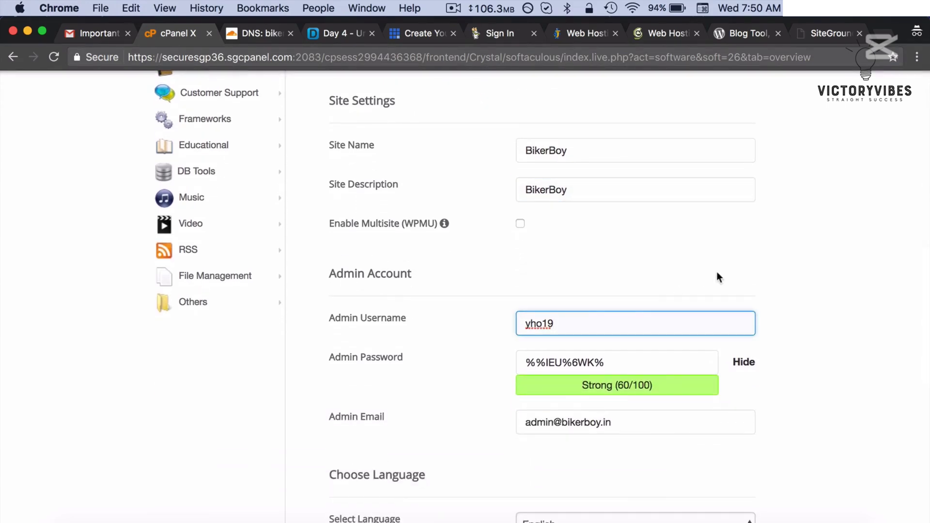
{"action": "left_click_drag", "start_coordinate": [571, 322], "coordinate": [526, 324]}
{"action": "type", "text": "bikerboy"}
{"action": "left_click", "coordinate": [796, 331]}
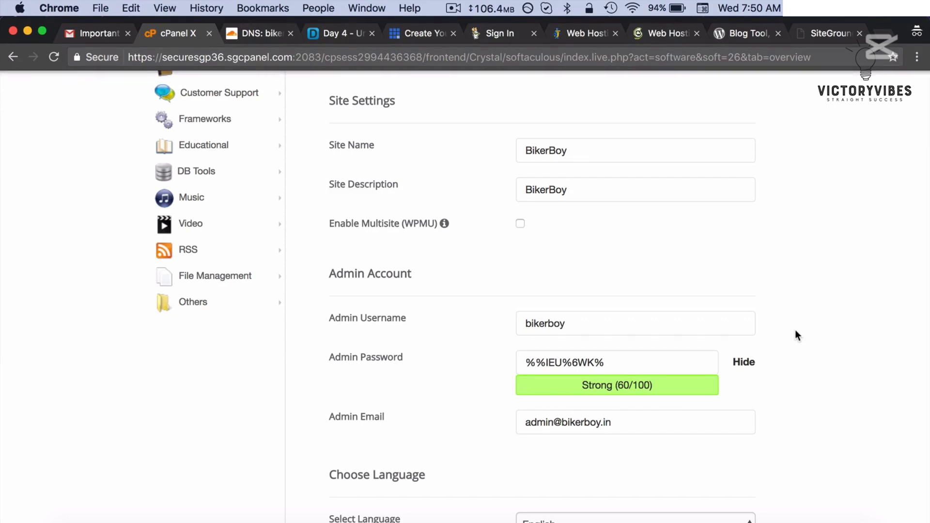
{"action": "scroll", "coordinate": [795, 331], "scroll_direction": "down", "scroll_amount": 4}
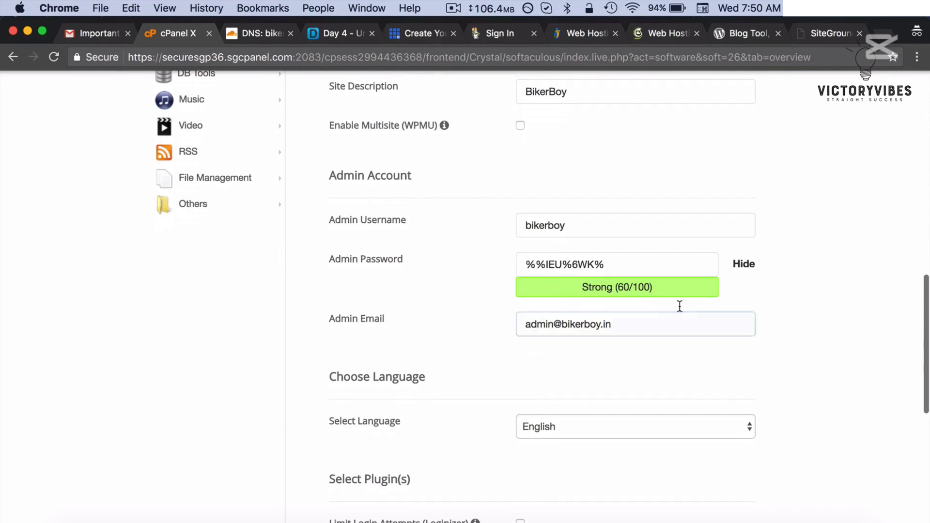
{"action": "left_click", "coordinate": [616, 264]}
{"action": "left_click", "coordinate": [820, 283]}
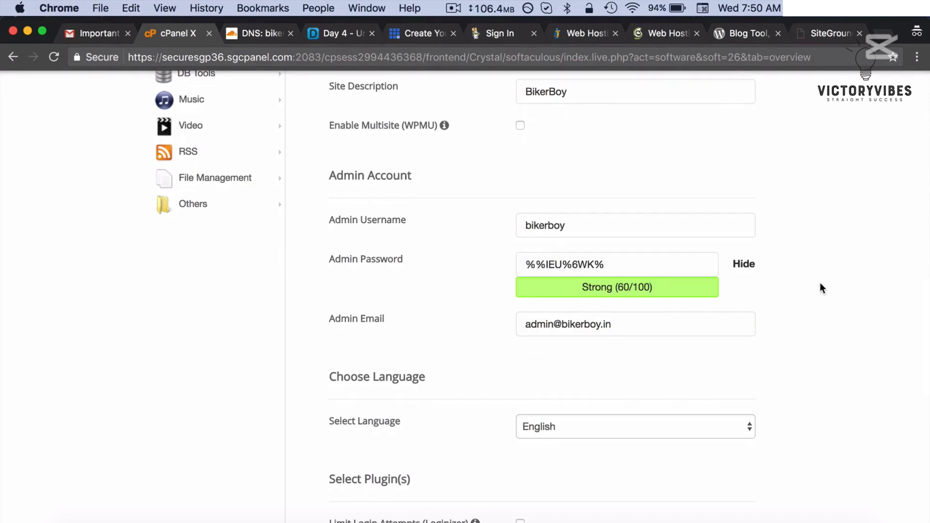
{"action": "left_click", "coordinate": [661, 268]}
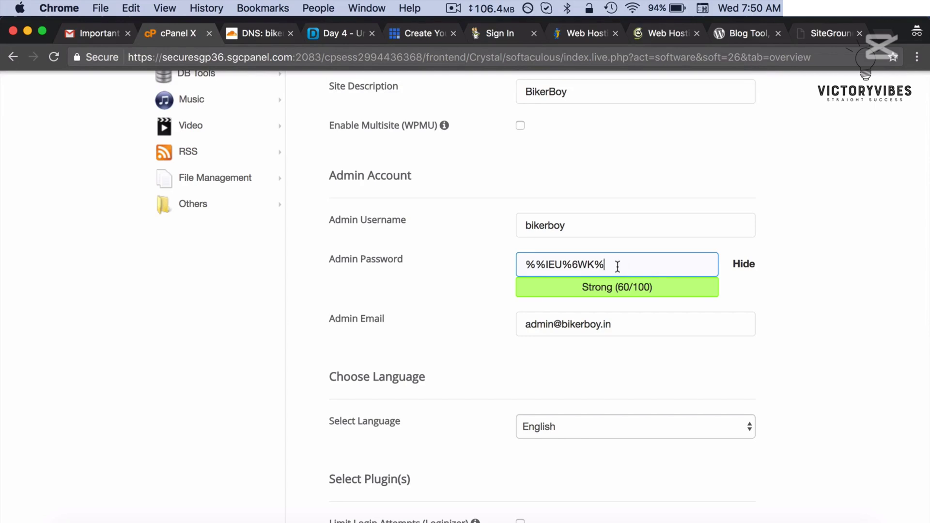
{"action": "left_click_drag", "start_coordinate": [617, 266], "coordinate": [518, 265]}
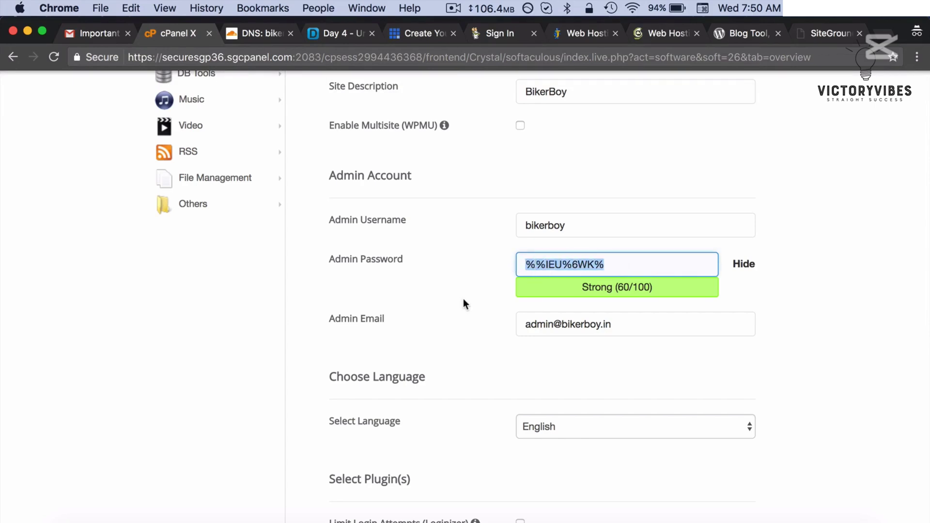
{"action": "scroll", "coordinate": [463, 298], "scroll_direction": "down", "scroll_amount": 2}
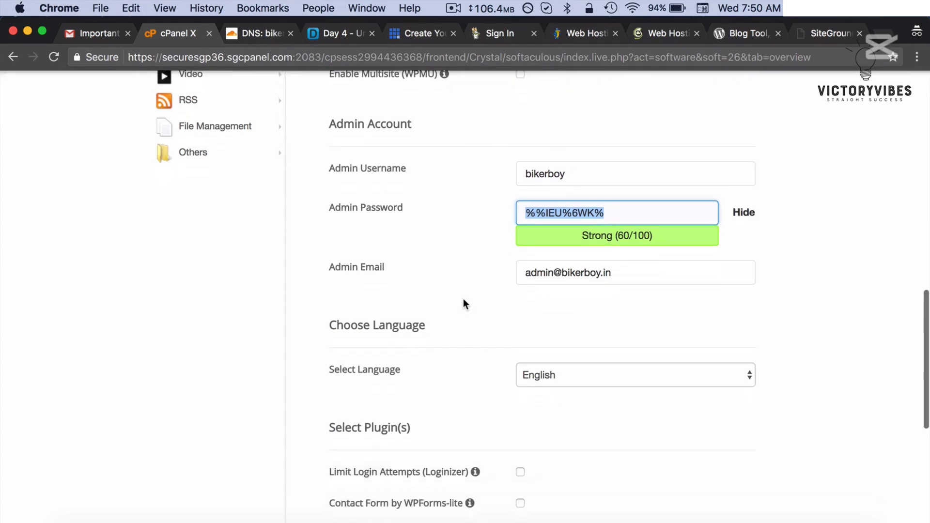
{"action": "left_click", "coordinate": [650, 268]}
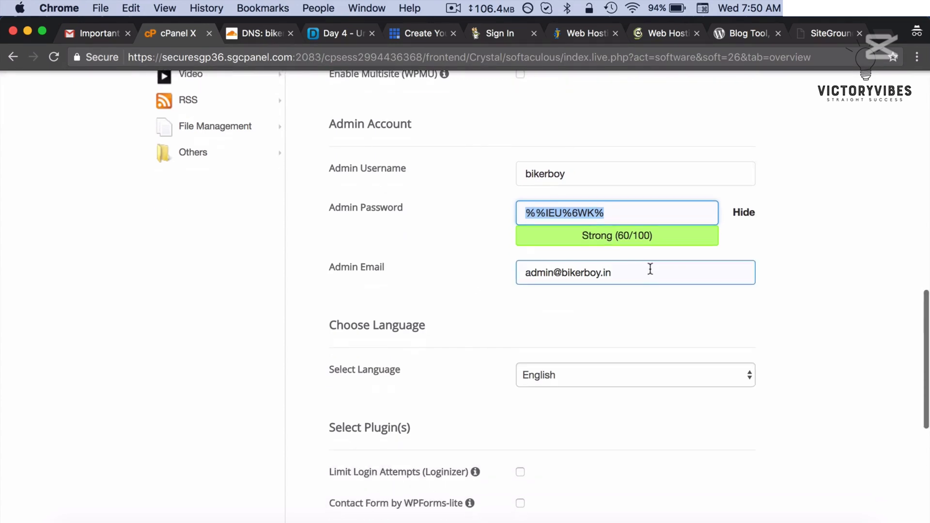
{"action": "left_click_drag", "start_coordinate": [564, 274], "coordinate": [526, 273]}
{"action": "key", "text": "BackSpace"}
{"action": "left_click", "coordinate": [575, 273]}
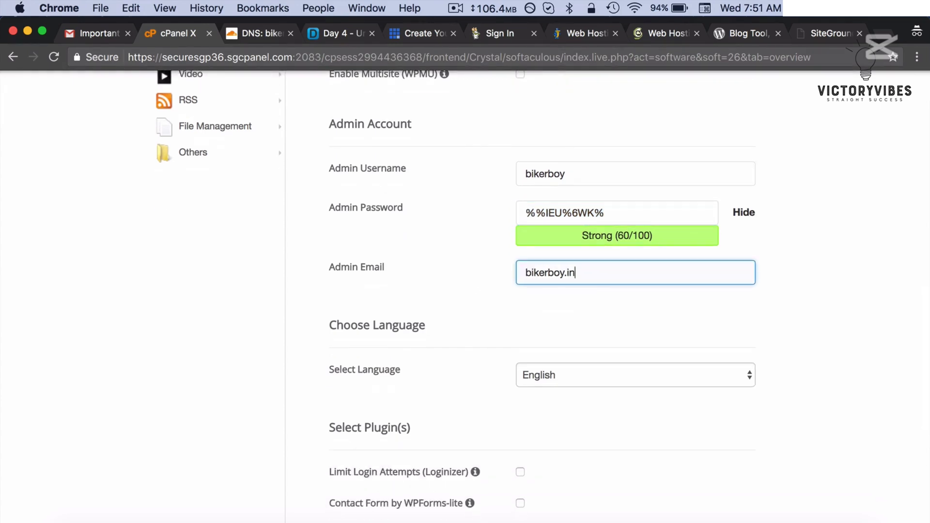
{"action": "type", "text": "@gmail.com"}
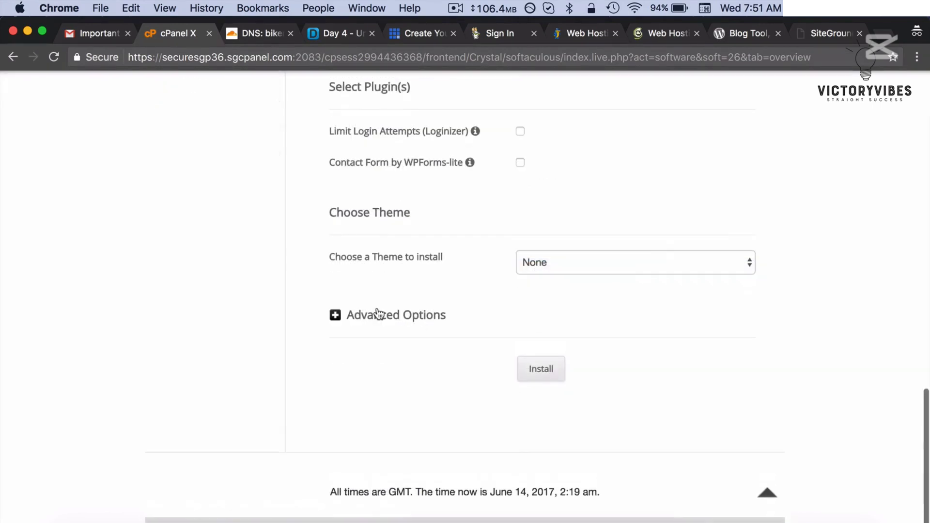
{"action": "left_click", "coordinate": [378, 315]}
{"action": "scroll", "coordinate": [476, 300], "scroll_direction": "down", "scroll_amount": 4}
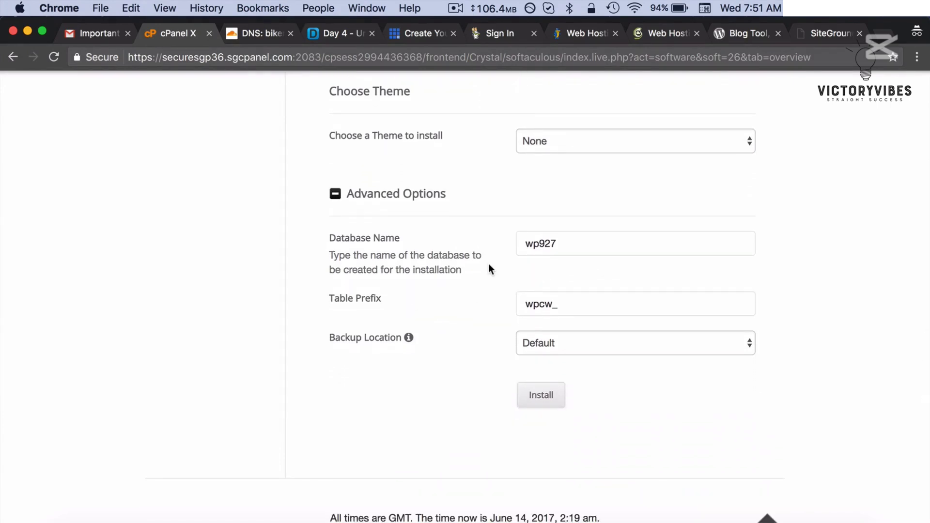
{"action": "left_click", "coordinate": [542, 404]}
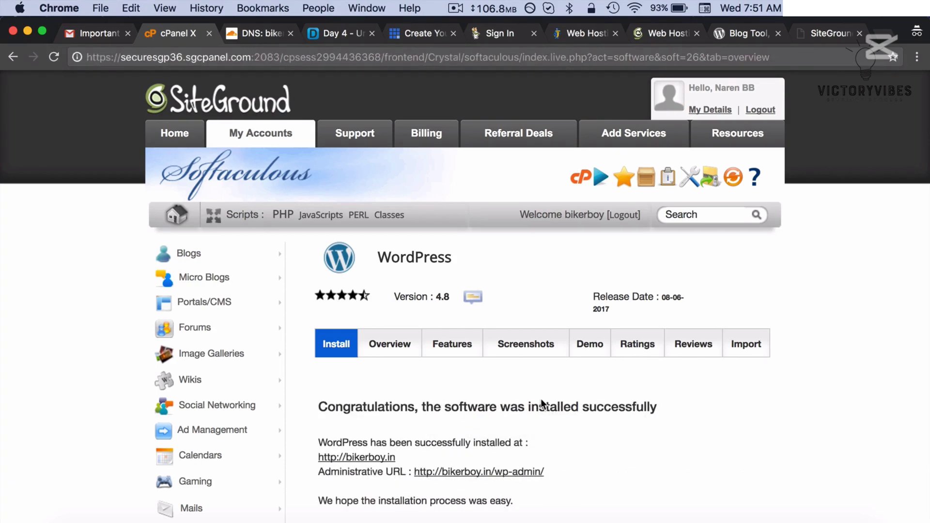
{"action": "scroll", "coordinate": [543, 404], "scroll_direction": "down", "scroll_amount": 5}
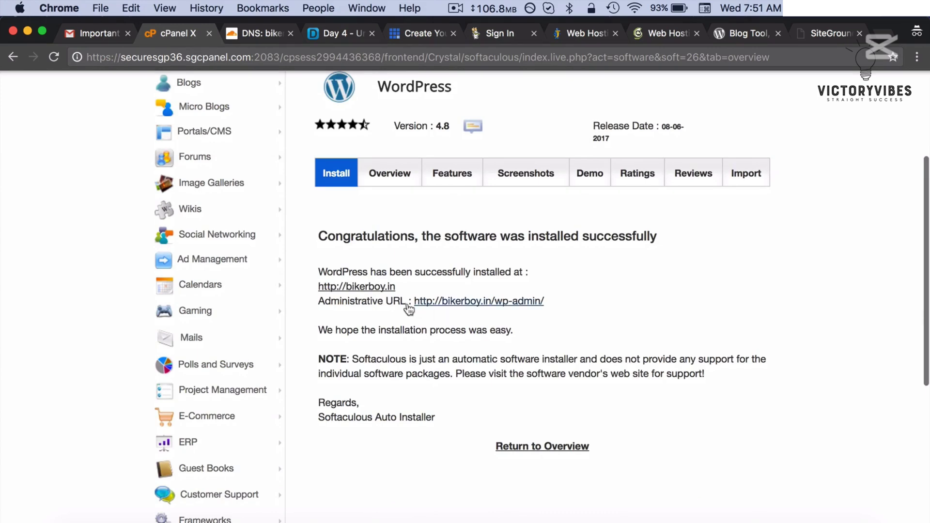
{"action": "right_click", "coordinate": [371, 286]}
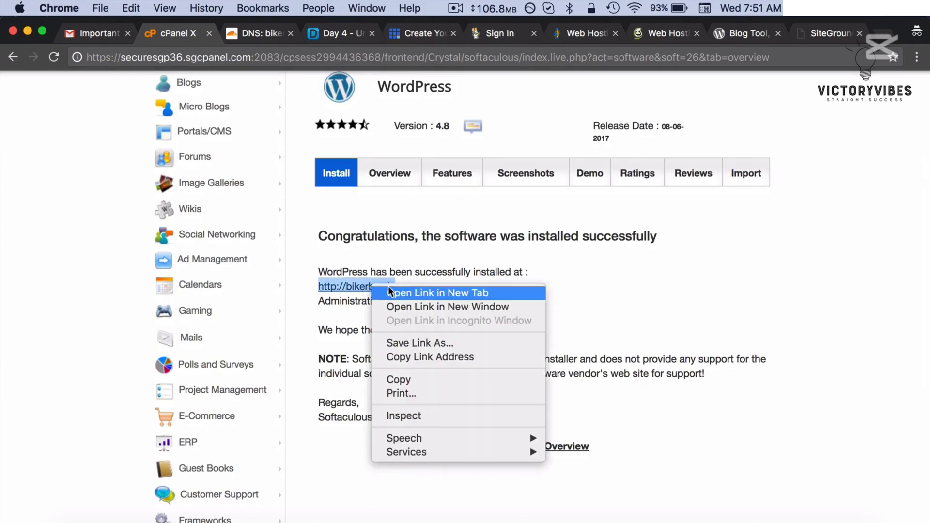
{"action": "left_click", "coordinate": [389, 291]}
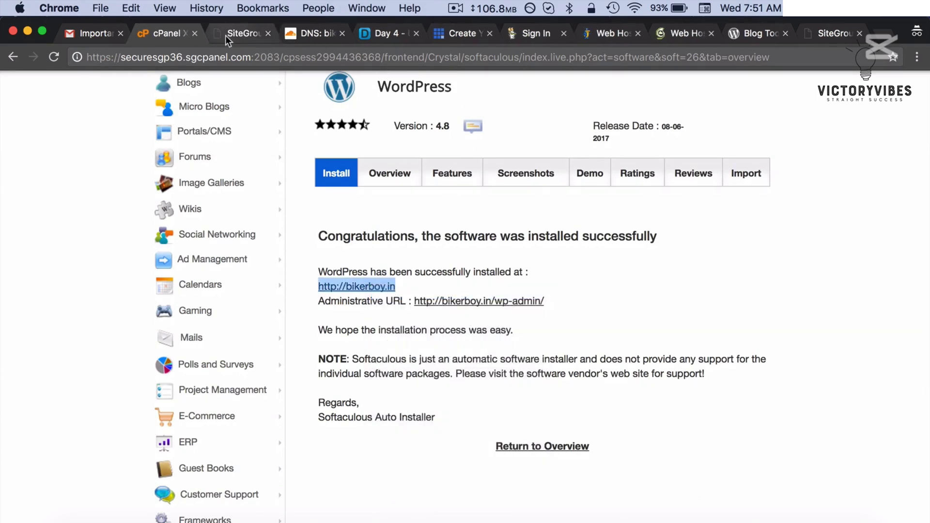
- Reload the bikerboy.in tab to view the new BikerBoy site, then return to the success page
{"action": "left_click", "coordinate": [225, 35]}
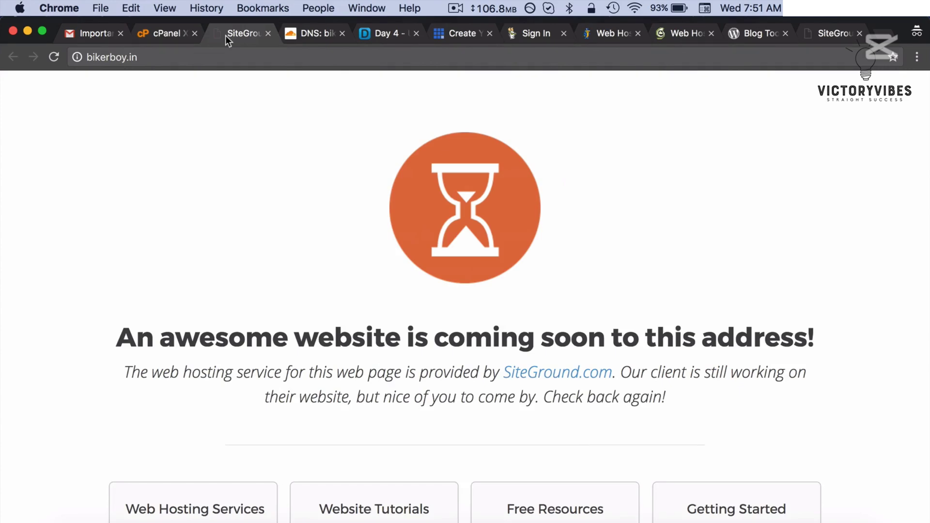
{"action": "key", "text": "super+r"}
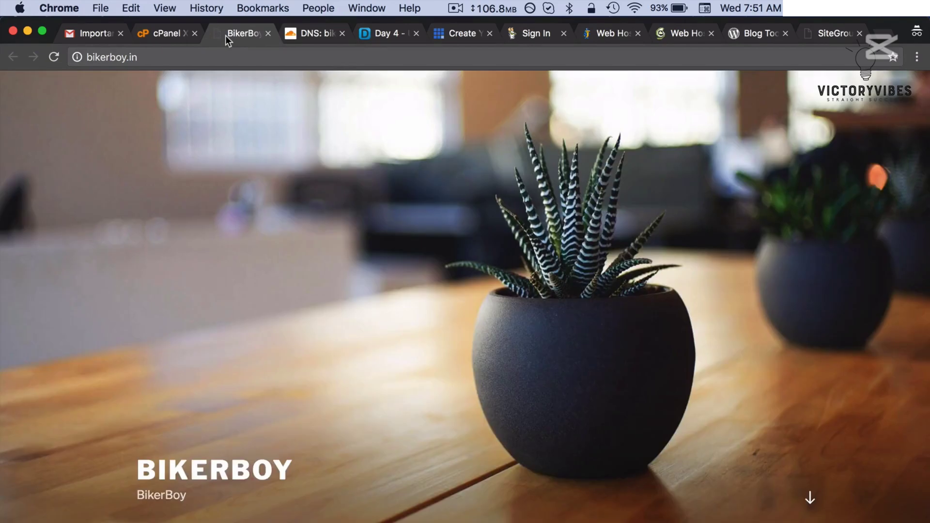
{"action": "scroll", "coordinate": [295, 182], "scroll_direction": "down", "scroll_amount": 10}
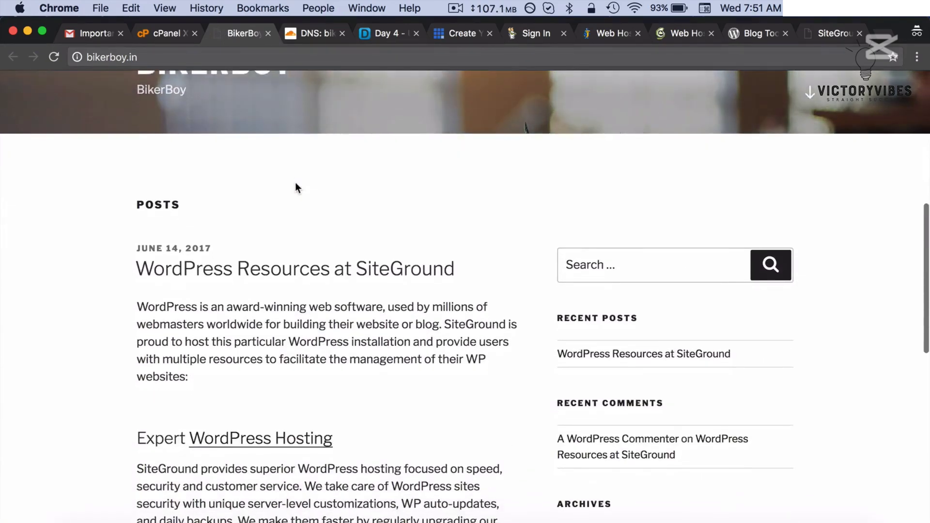
{"action": "scroll", "coordinate": [295, 183], "scroll_direction": "up", "scroll_amount": 10}
{"action": "left_click", "coordinate": [166, 33]}
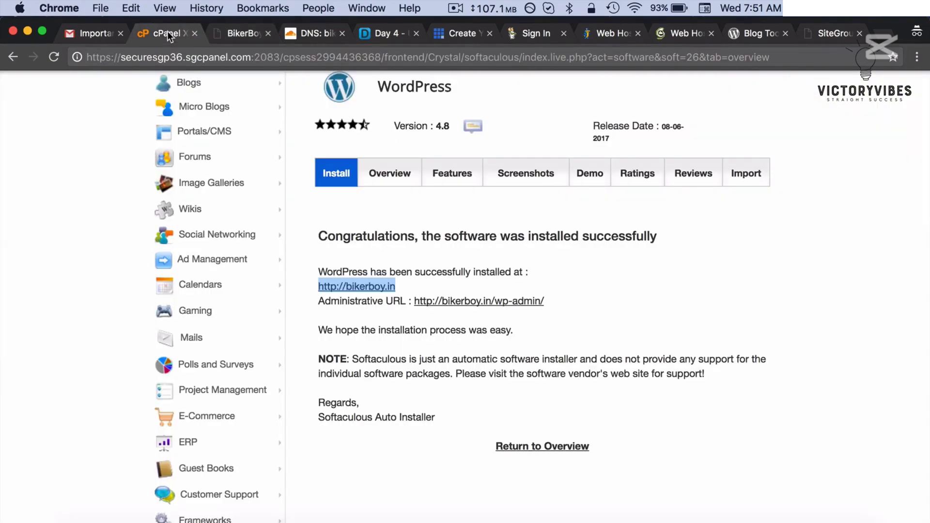
- Enter the BikerBoy WordPress admin, review All Users, then open the installed Plugins list
{"action": "left_click", "coordinate": [445, 302]}
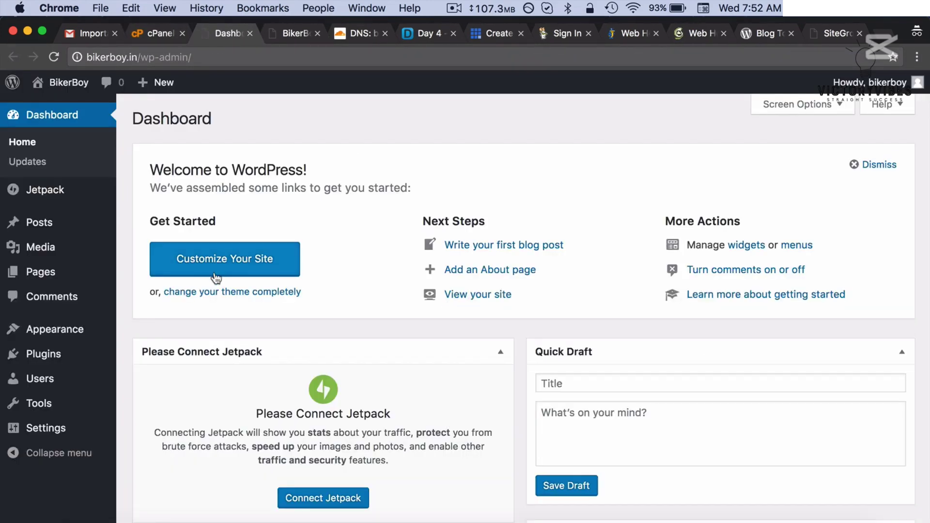
{"action": "mouse_move", "coordinate": [97, 378]}
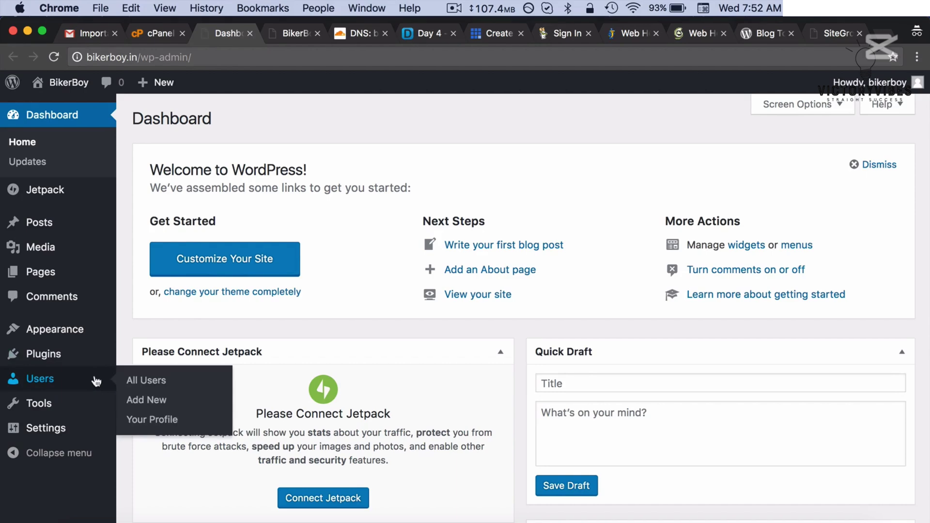
{"action": "left_click", "coordinate": [146, 382]}
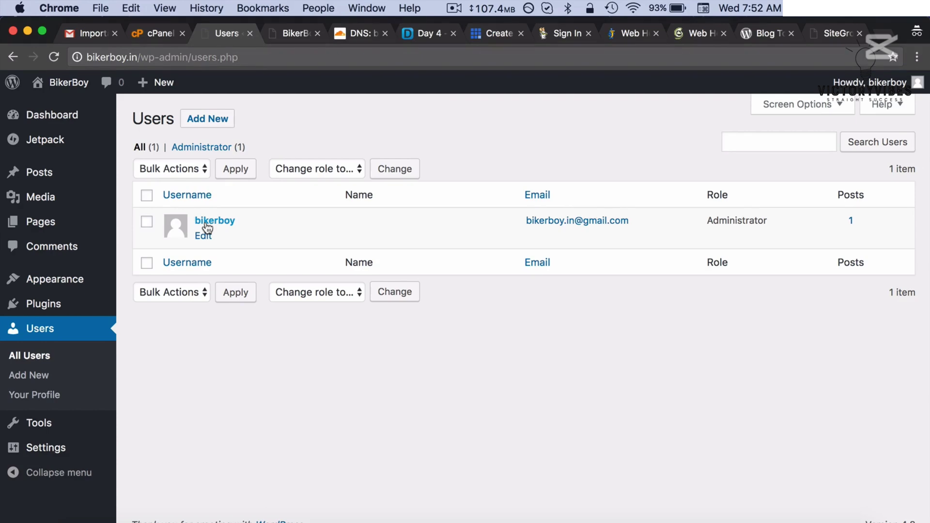
{"action": "left_click", "coordinate": [57, 122]}
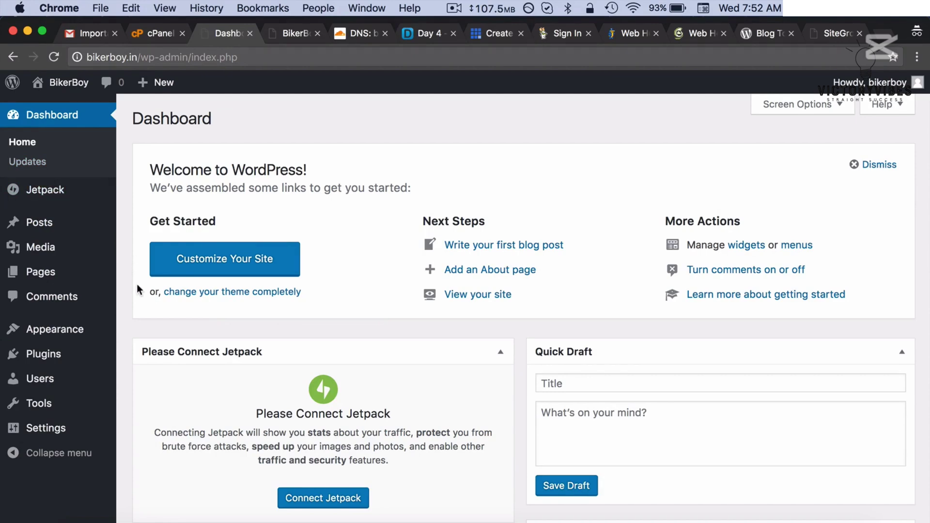
{"action": "left_click", "coordinate": [100, 360]}
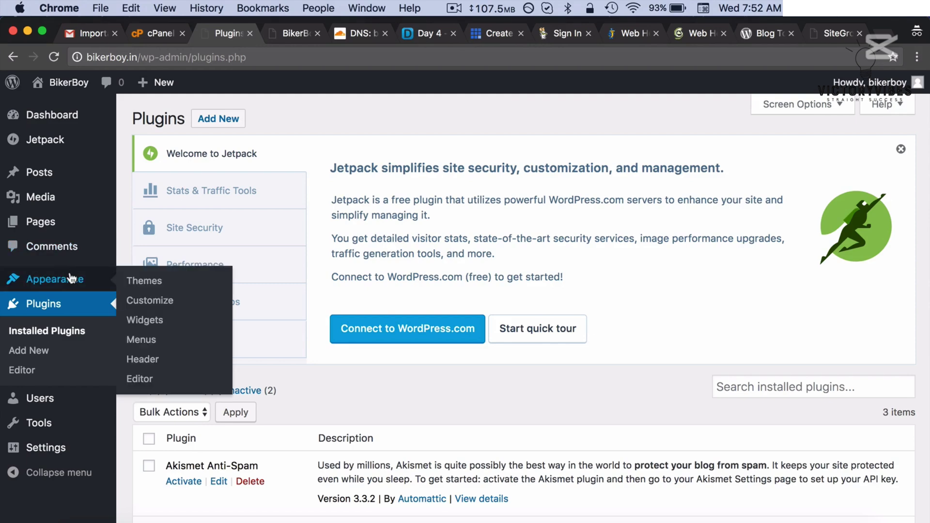
- Add the Para Blog theme from Appearance > Themes > Add New, install it, and activate it
{"action": "left_click", "coordinate": [72, 278]}
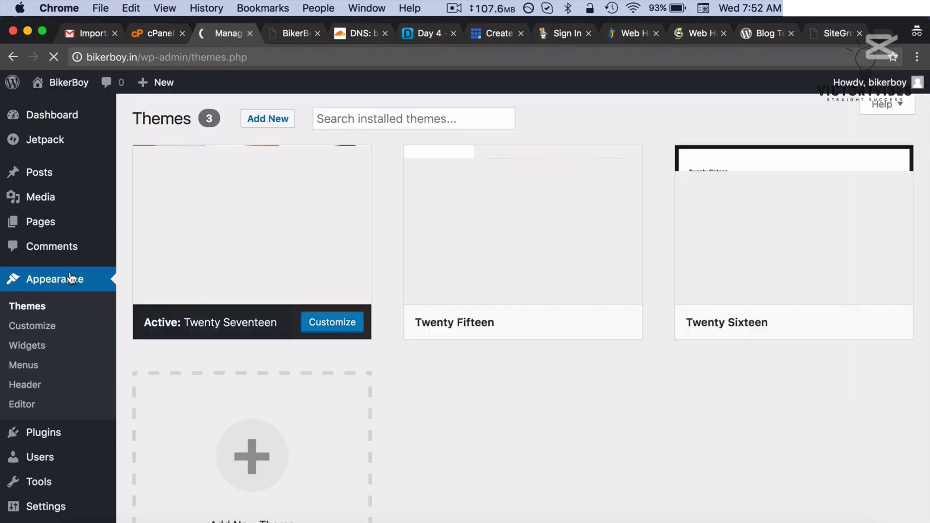
{"action": "mouse_move", "coordinate": [184, 209]}
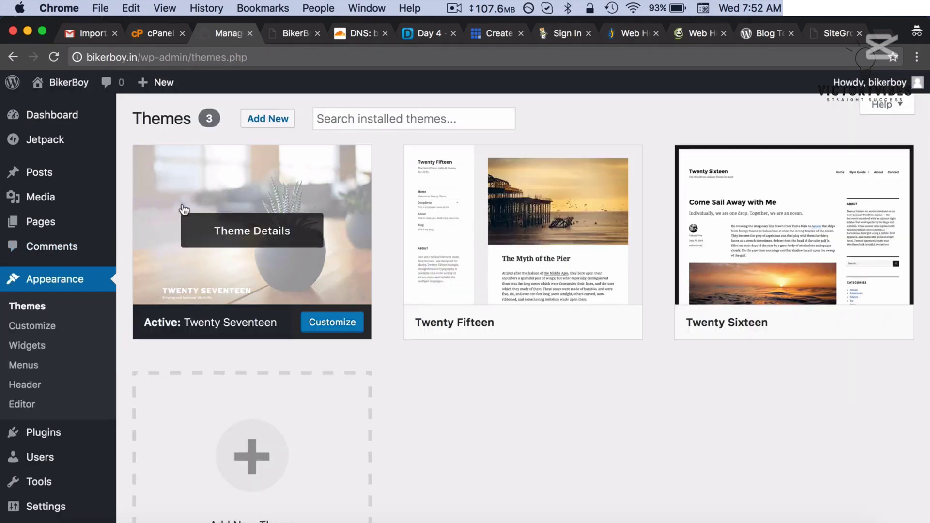
{"action": "left_click", "coordinate": [258, 120]}
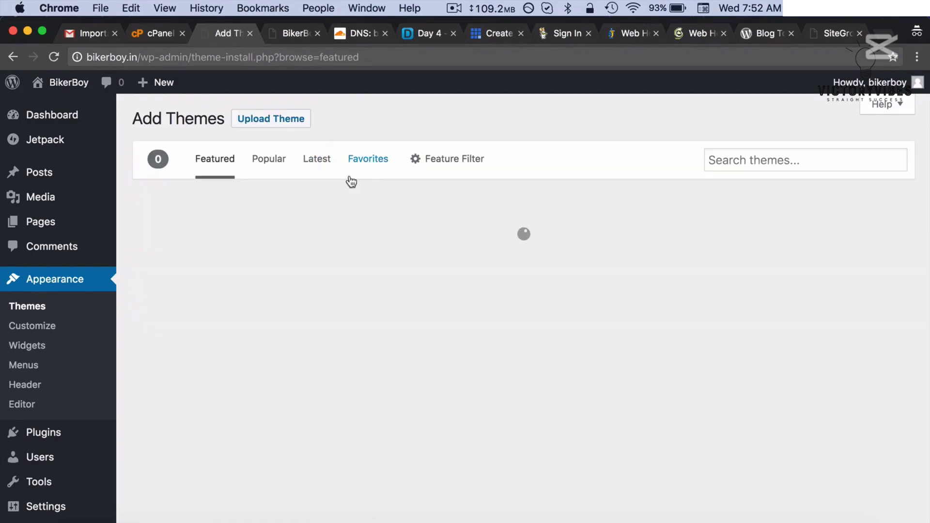
{"action": "scroll", "coordinate": [407, 254], "scroll_direction": "down", "scroll_amount": 3}
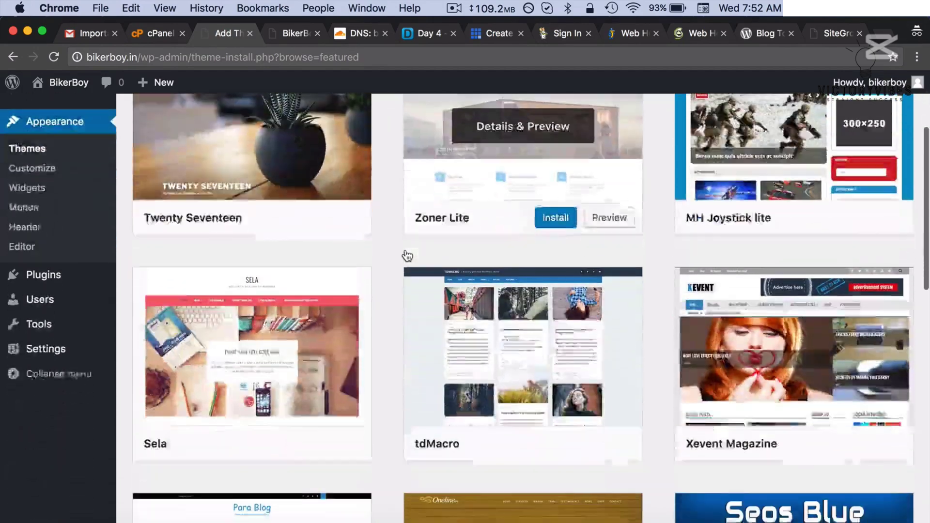
{"action": "scroll", "coordinate": [407, 256], "scroll_direction": "up", "scroll_amount": 2}
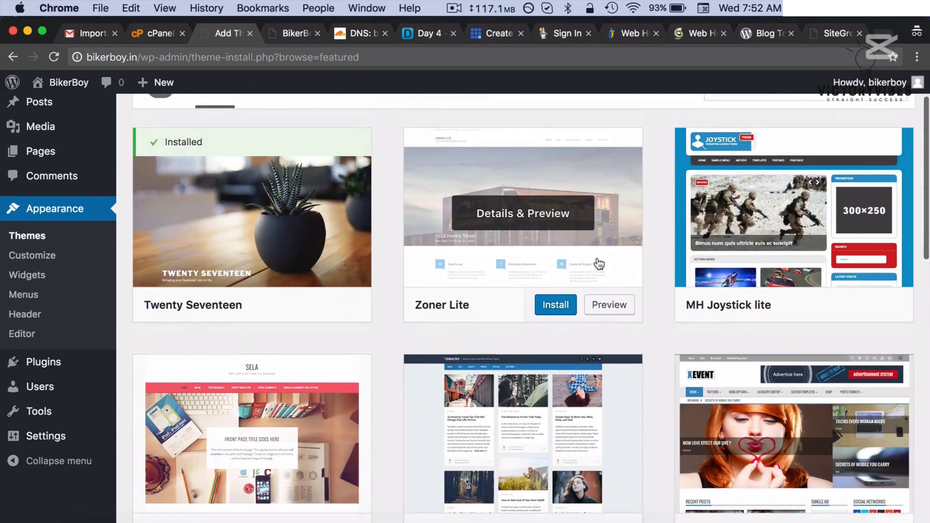
{"action": "scroll", "coordinate": [599, 263], "scroll_direction": "down", "scroll_amount": 4}
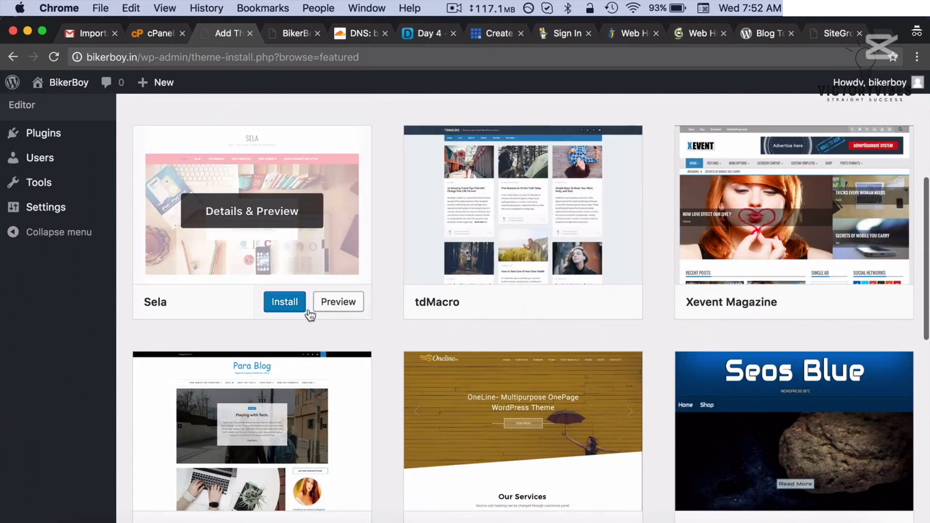
{"action": "scroll", "coordinate": [297, 317], "scroll_direction": "down", "scroll_amount": 3}
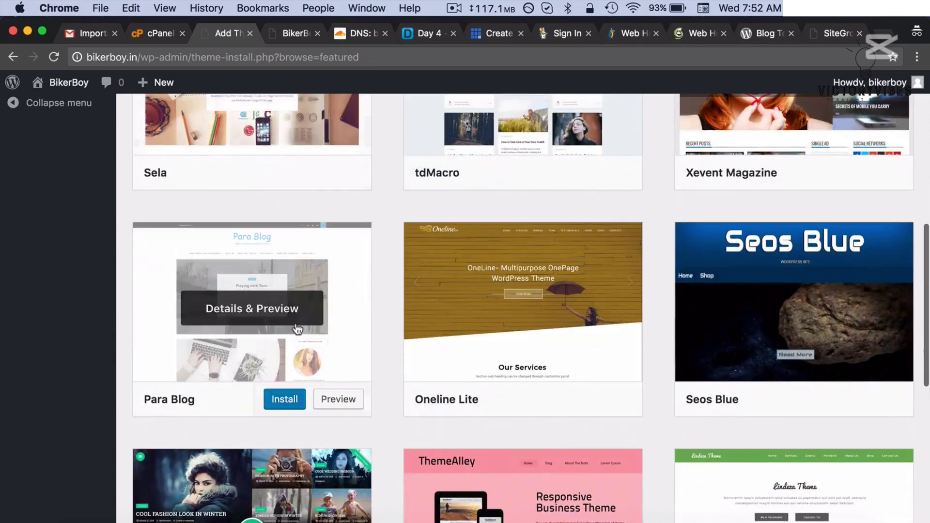
{"action": "left_click", "coordinate": [277, 405]}
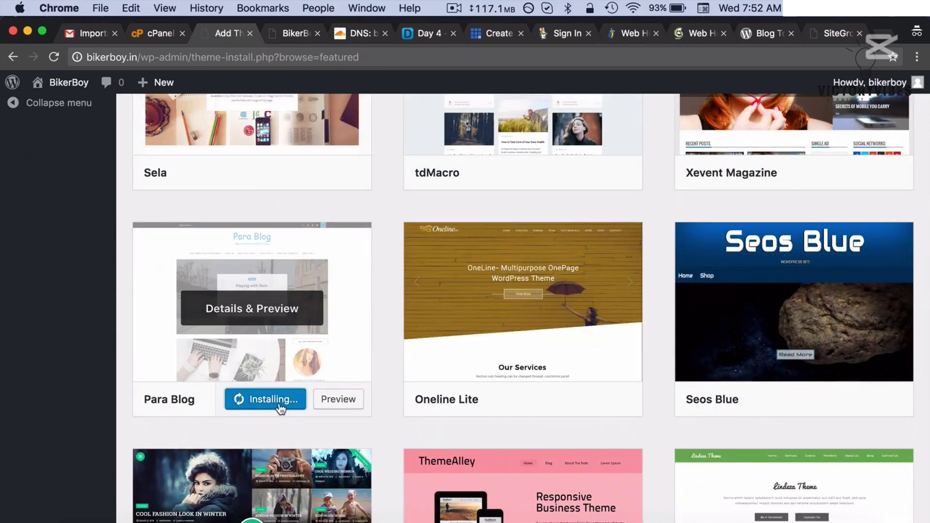
{"action": "scroll", "coordinate": [280, 405], "scroll_direction": "down", "scroll_amount": 2}
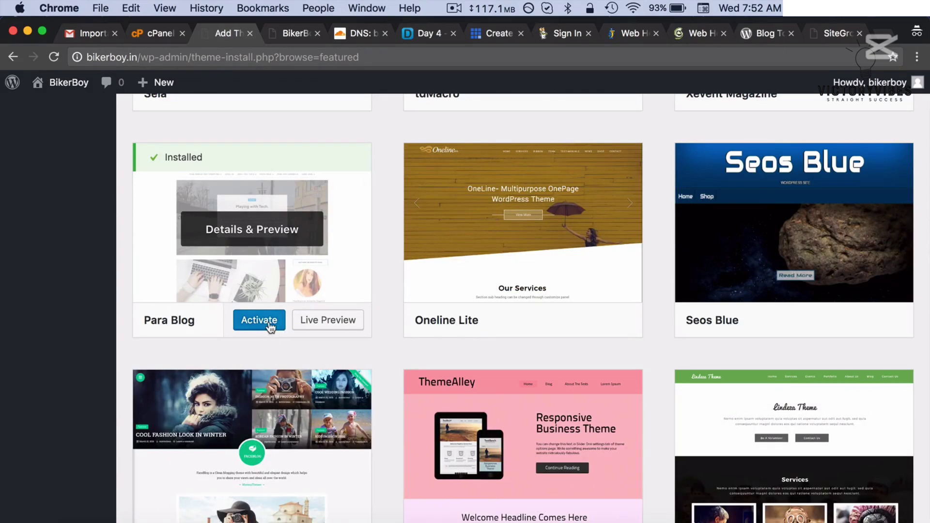
{"action": "left_click", "coordinate": [271, 329]}
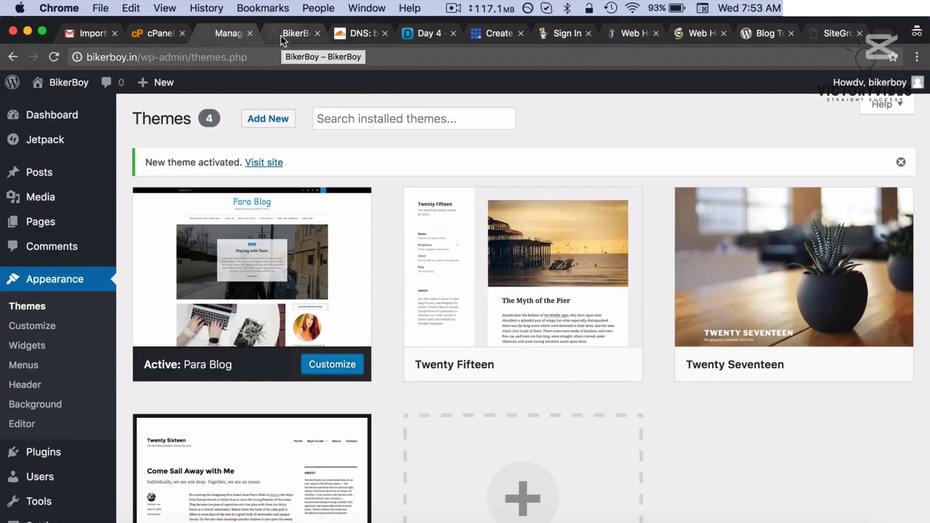
- Reload the live bikerboy.in site to confirm the Para Blog theme, then go back to the Dashboard
{"action": "left_click", "coordinate": [281, 36]}
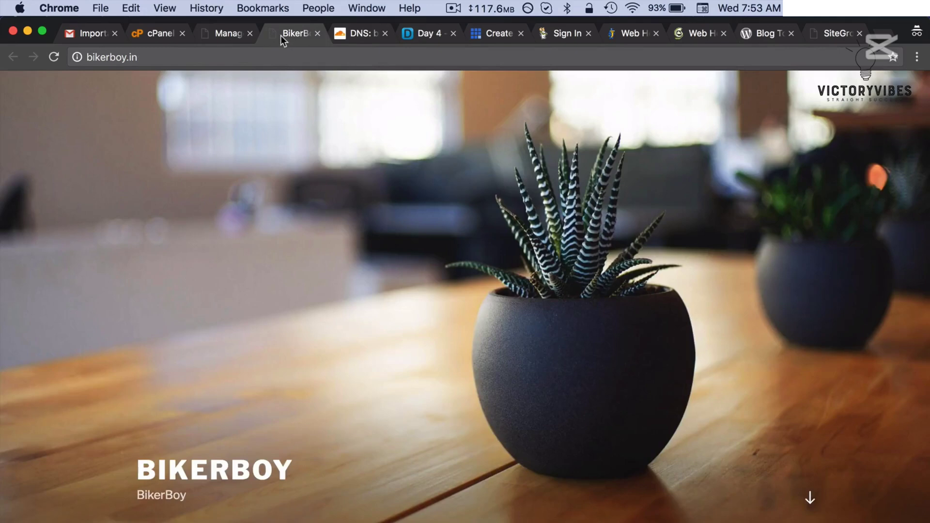
{"action": "left_click", "coordinate": [52, 62]}
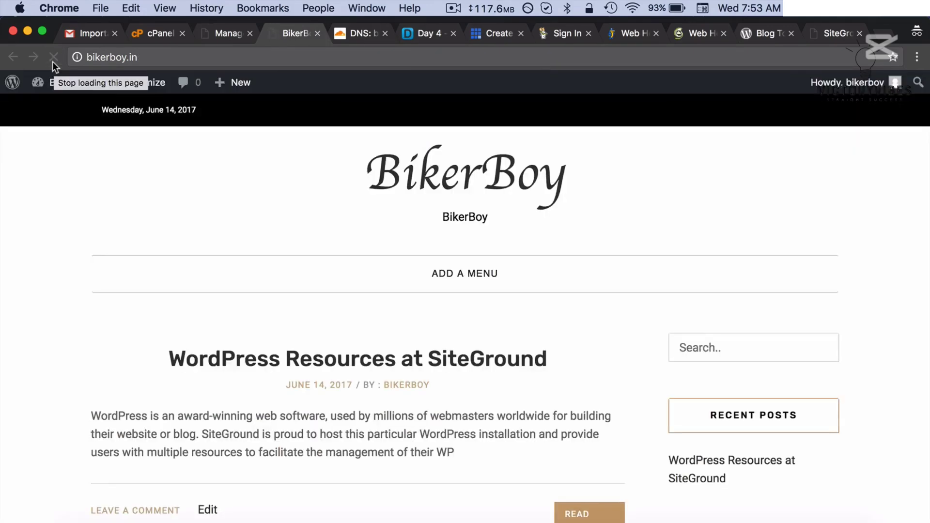
{"action": "scroll", "coordinate": [179, 200], "scroll_direction": "down", "scroll_amount": 1}
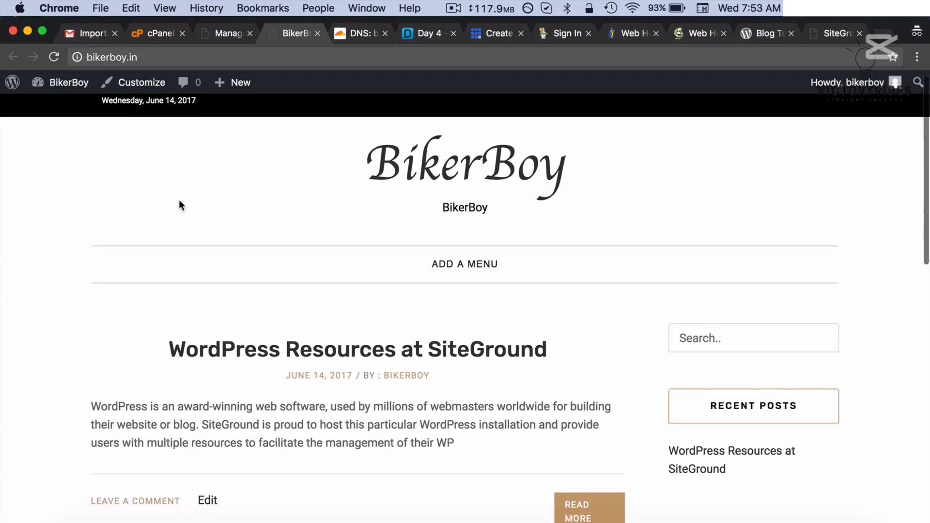
{"action": "scroll", "coordinate": [179, 201], "scroll_direction": "down", "scroll_amount": 15}
{"action": "scroll", "coordinate": [179, 201], "scroll_direction": "up", "scroll_amount": 13}
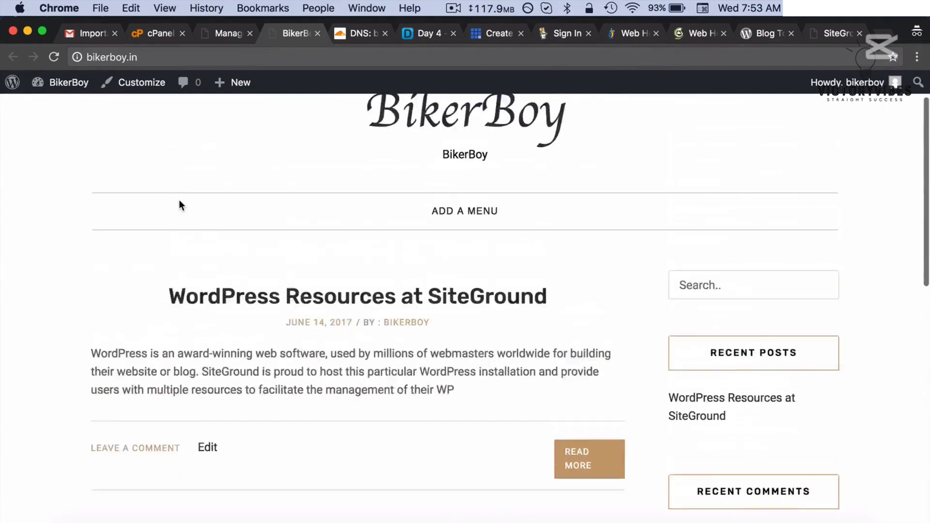
{"action": "scroll", "coordinate": [179, 205], "scroll_direction": "up", "scroll_amount": 3}
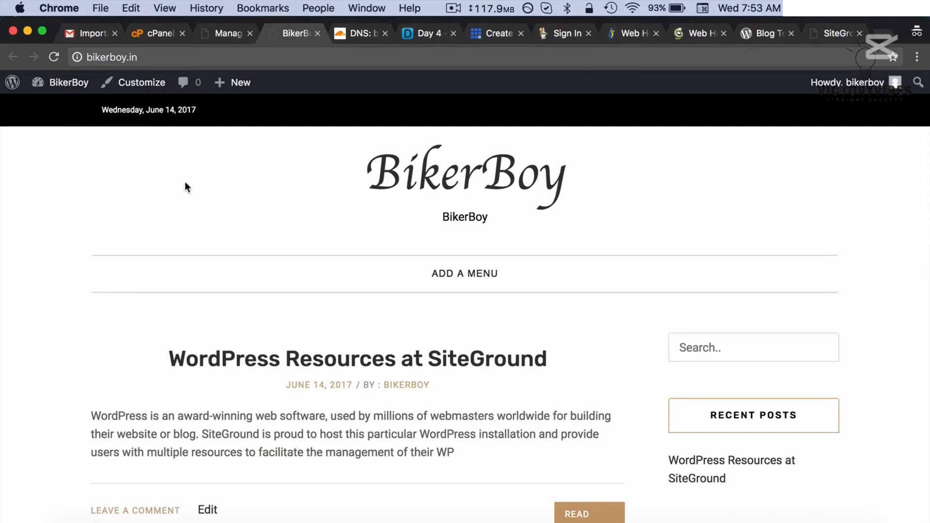
{"action": "left_click", "coordinate": [226, 35]}
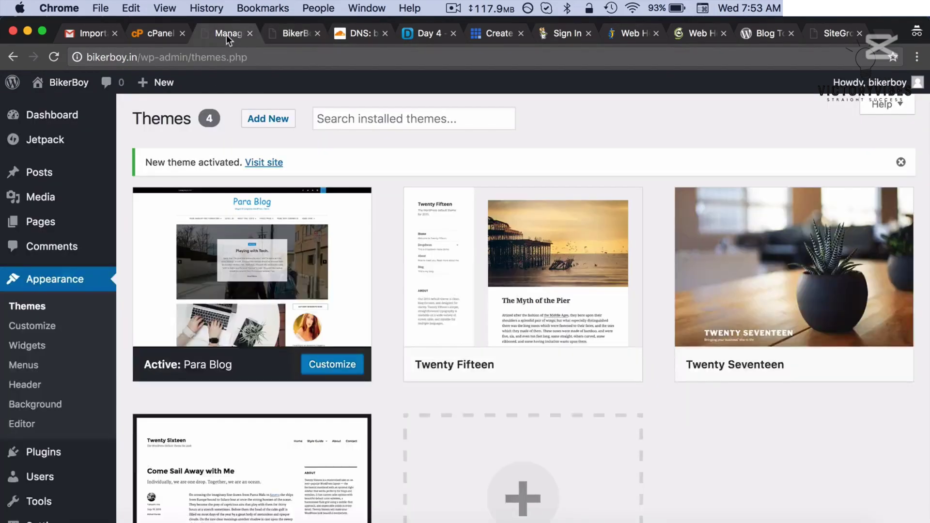
{"action": "left_click", "coordinate": [46, 115]}
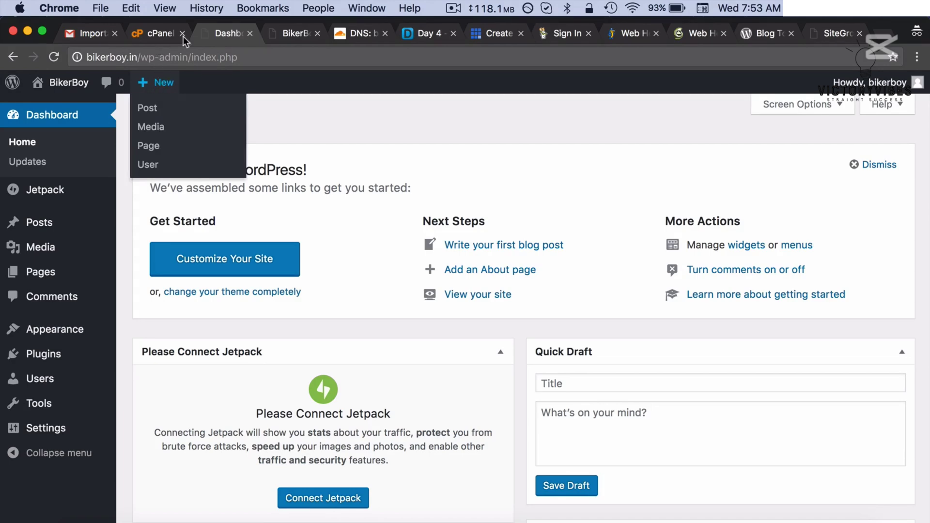
- Scroll the bikerboy.in DNS Records table, checking the A records point to 37.60.246.65 and reviewing the MX entries
{"action": "left_click", "coordinate": [359, 35]}
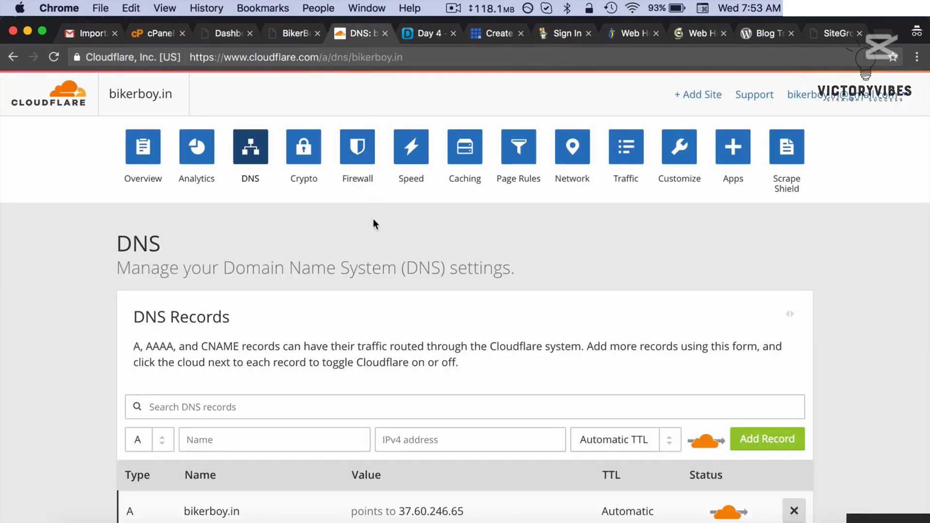
{"action": "scroll", "coordinate": [373, 220], "scroll_direction": "down", "scroll_amount": 3}
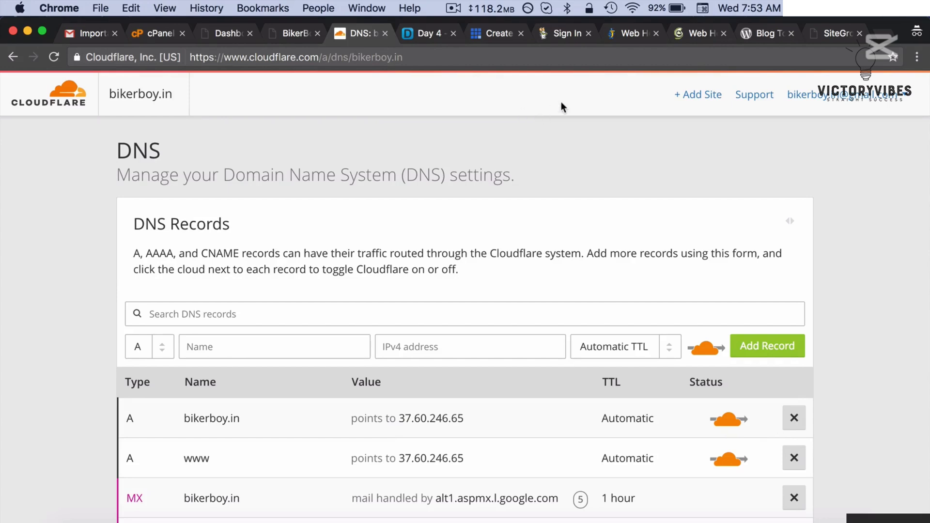
{"action": "scroll", "coordinate": [577, 159], "scroll_direction": "down", "scroll_amount": 2}
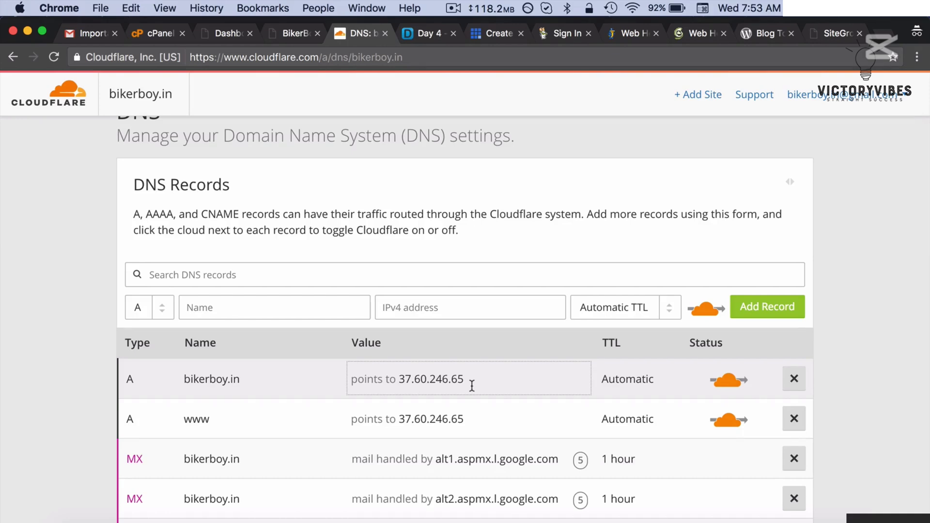
{"action": "scroll", "coordinate": [472, 384], "scroll_direction": "down", "scroll_amount": 3}
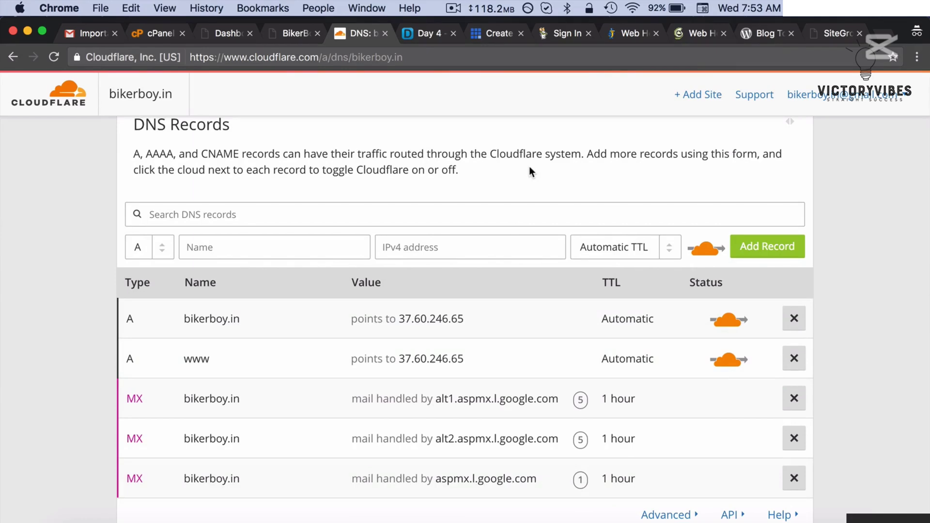
{"action": "scroll", "coordinate": [530, 168], "scroll_direction": "up", "scroll_amount": 5}
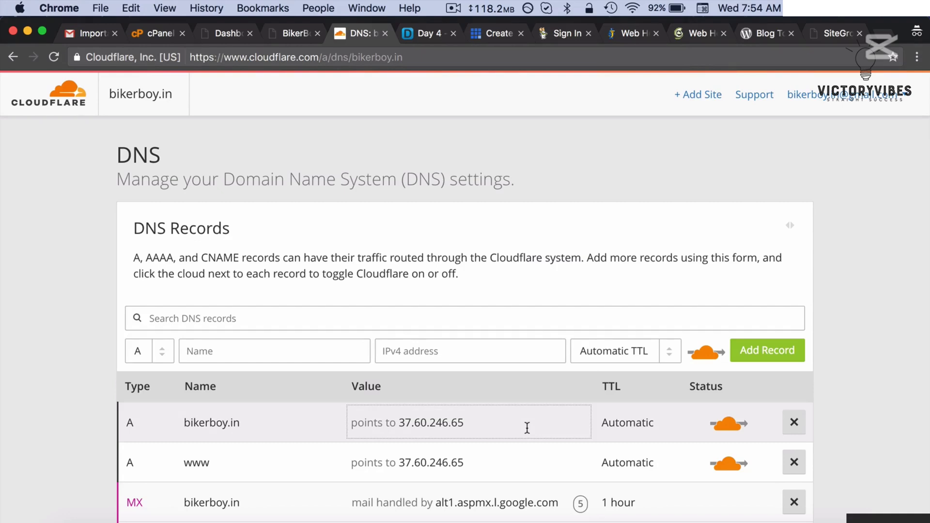
{"action": "scroll", "coordinate": [527, 427], "scroll_direction": "up", "scroll_amount": 3}
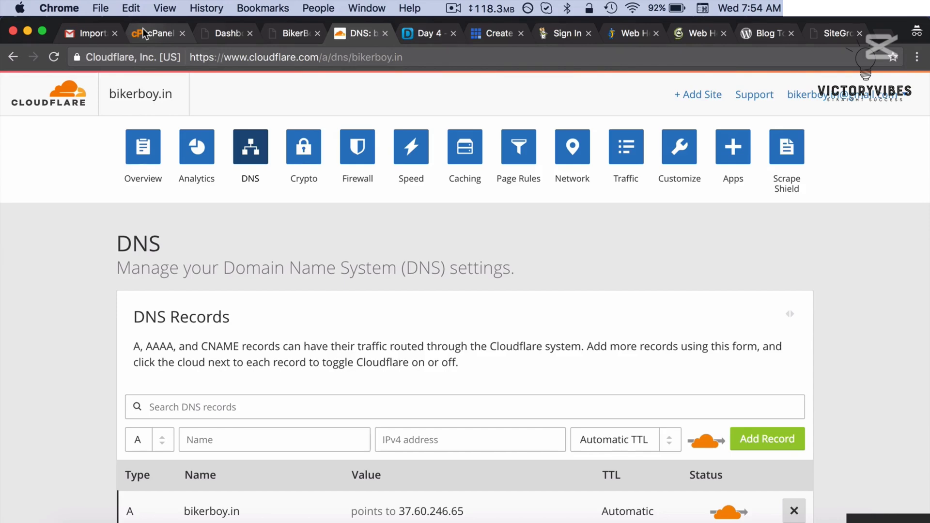
- Look over Softaculous's WordPress success message for bikerboy.in, then return to the WordPress Dashboard tab
{"action": "left_click", "coordinate": [144, 30]}
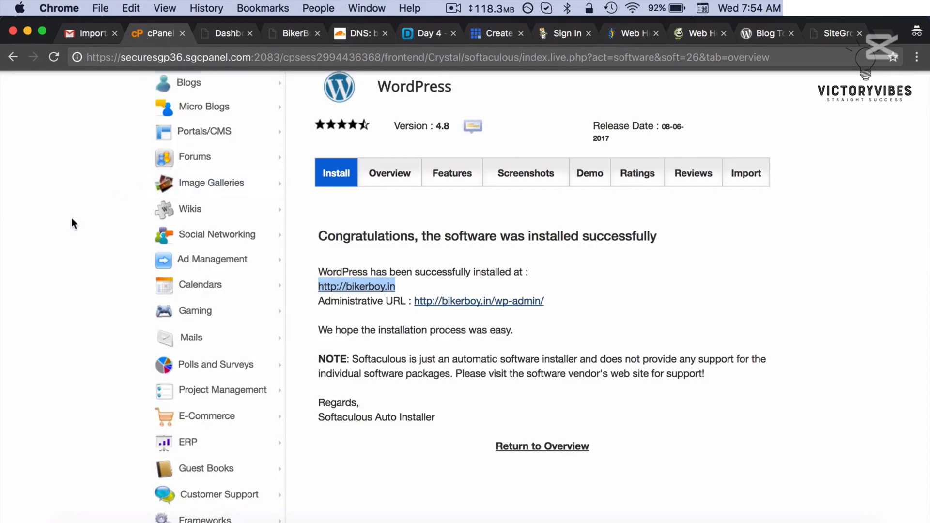
{"action": "scroll", "coordinate": [73, 223], "scroll_direction": "up", "scroll_amount": 5}
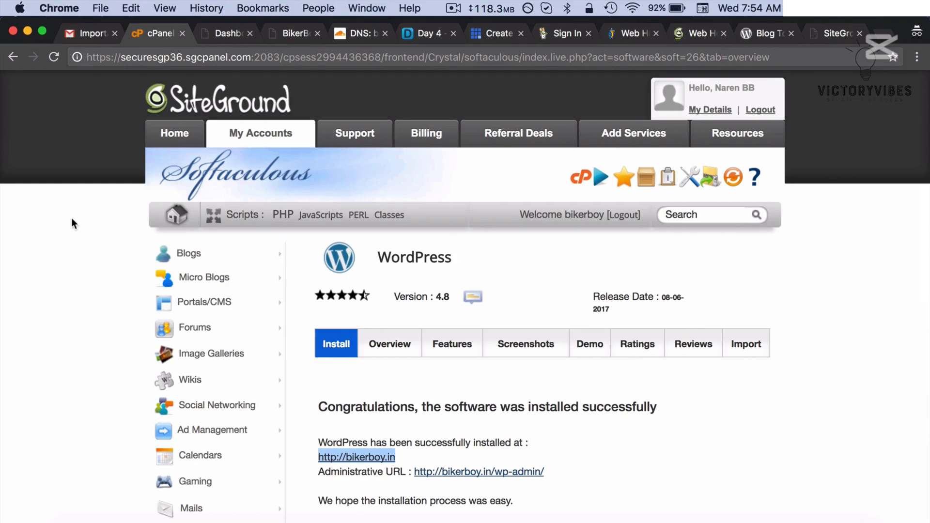
{"action": "left_click", "coordinate": [218, 33]}
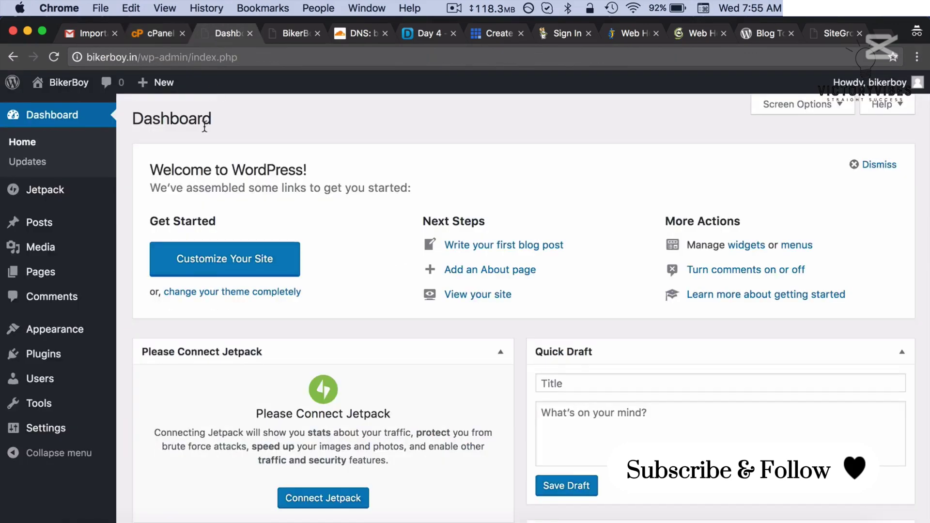